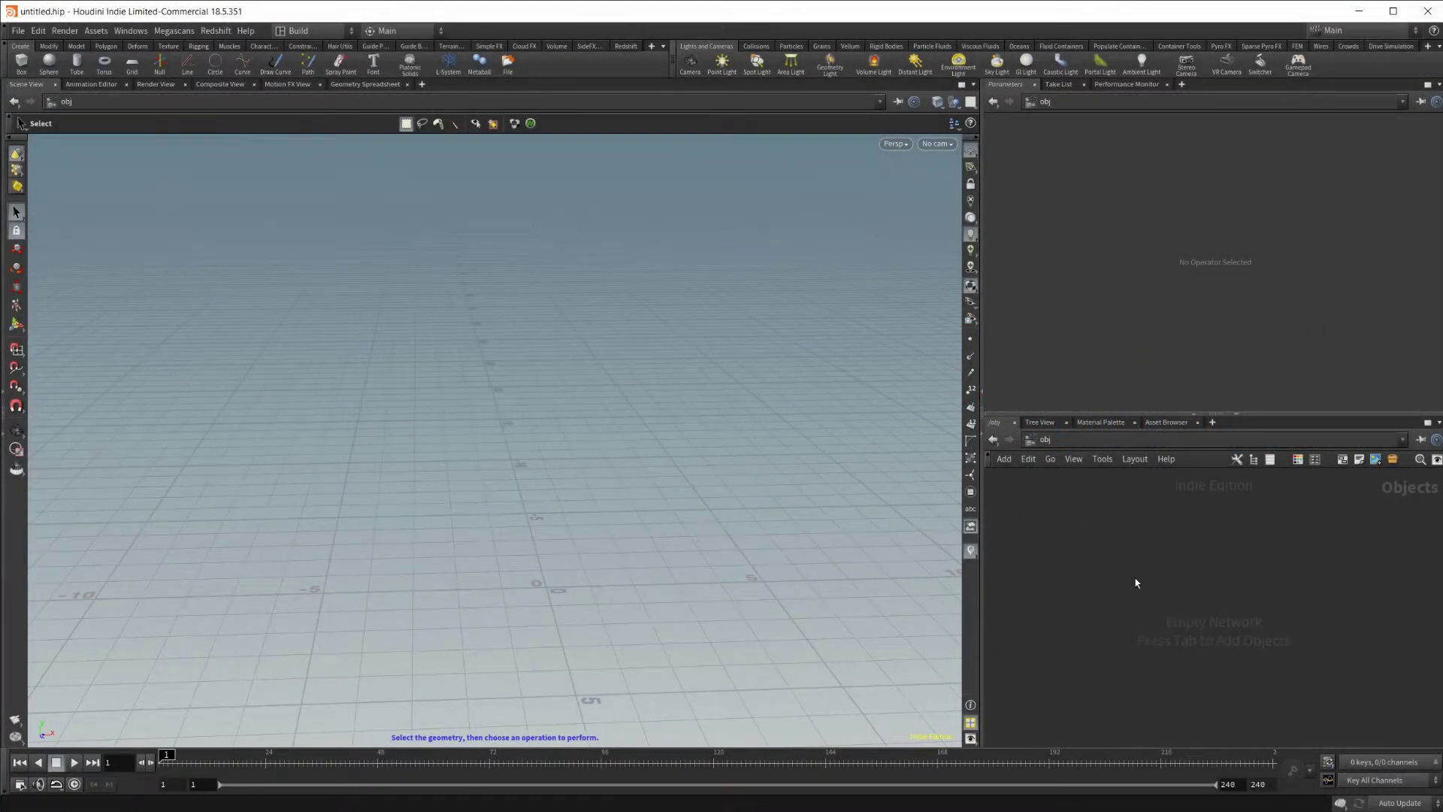
Step: Create a Geometry container, geo1, and dive inside it
key(Tab)
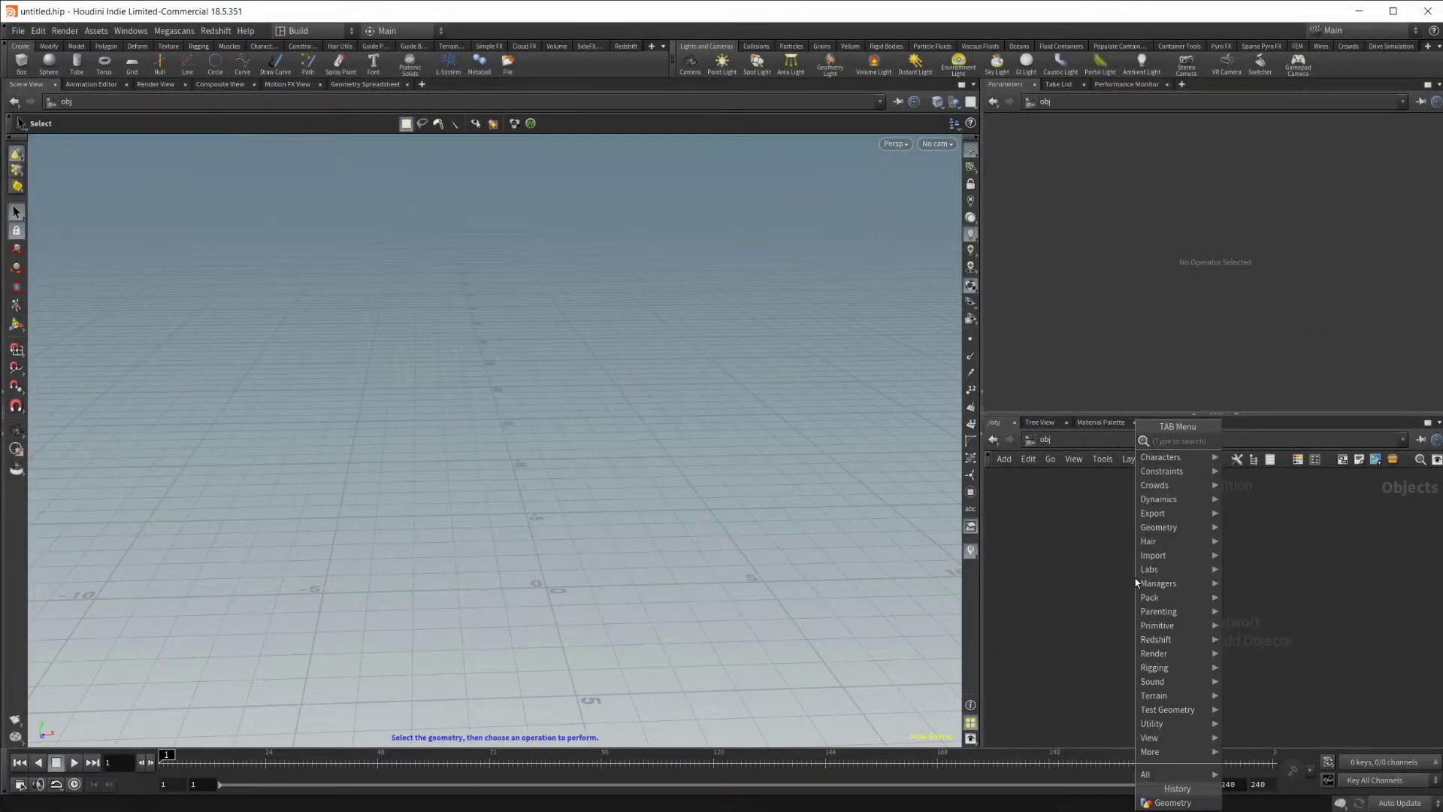
text(geo)
key(Return)
click(1136, 583)
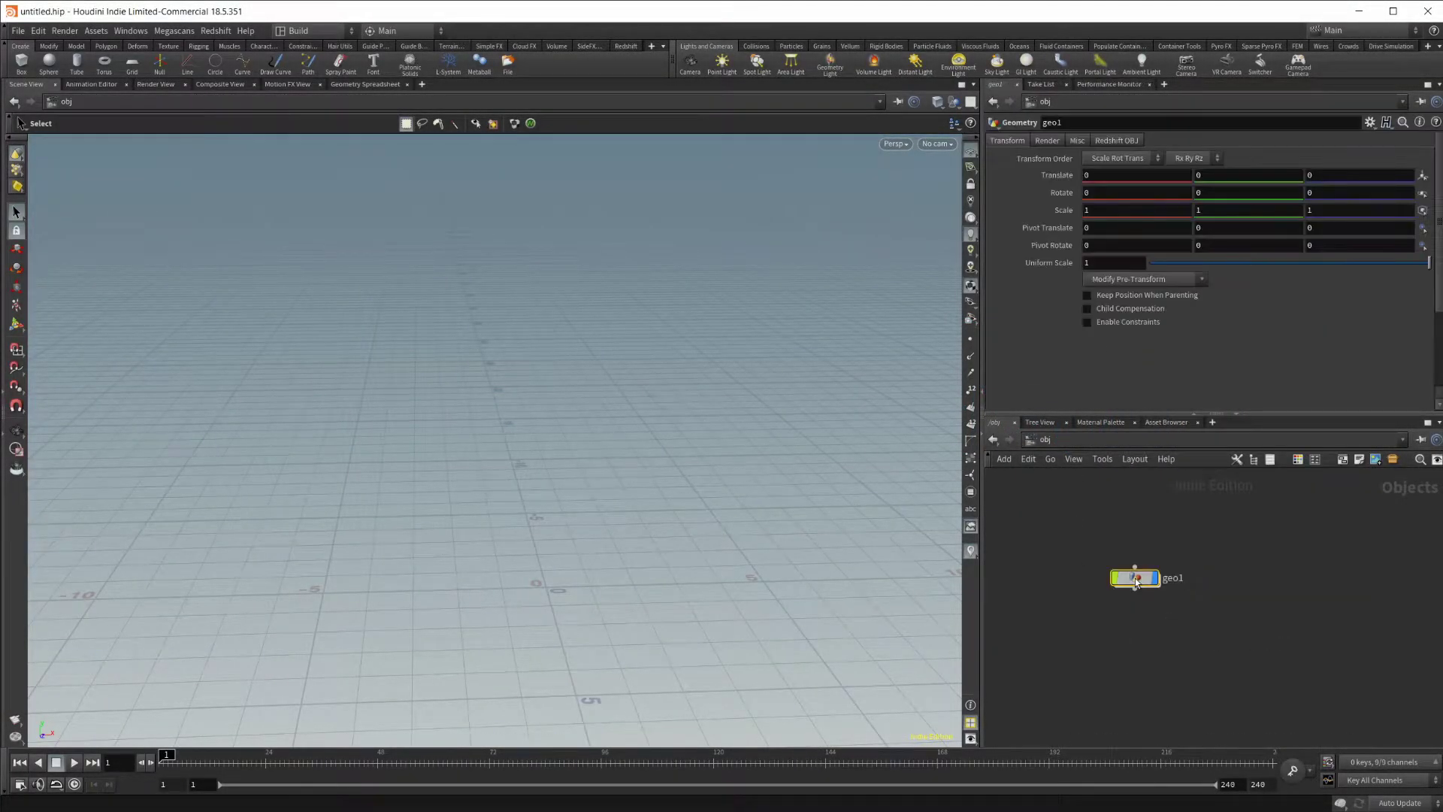
double_click(1134, 580)
Step: Add a Box and a Match Size node below it with Justify Y set to Min
key(Tab)
text(cube)
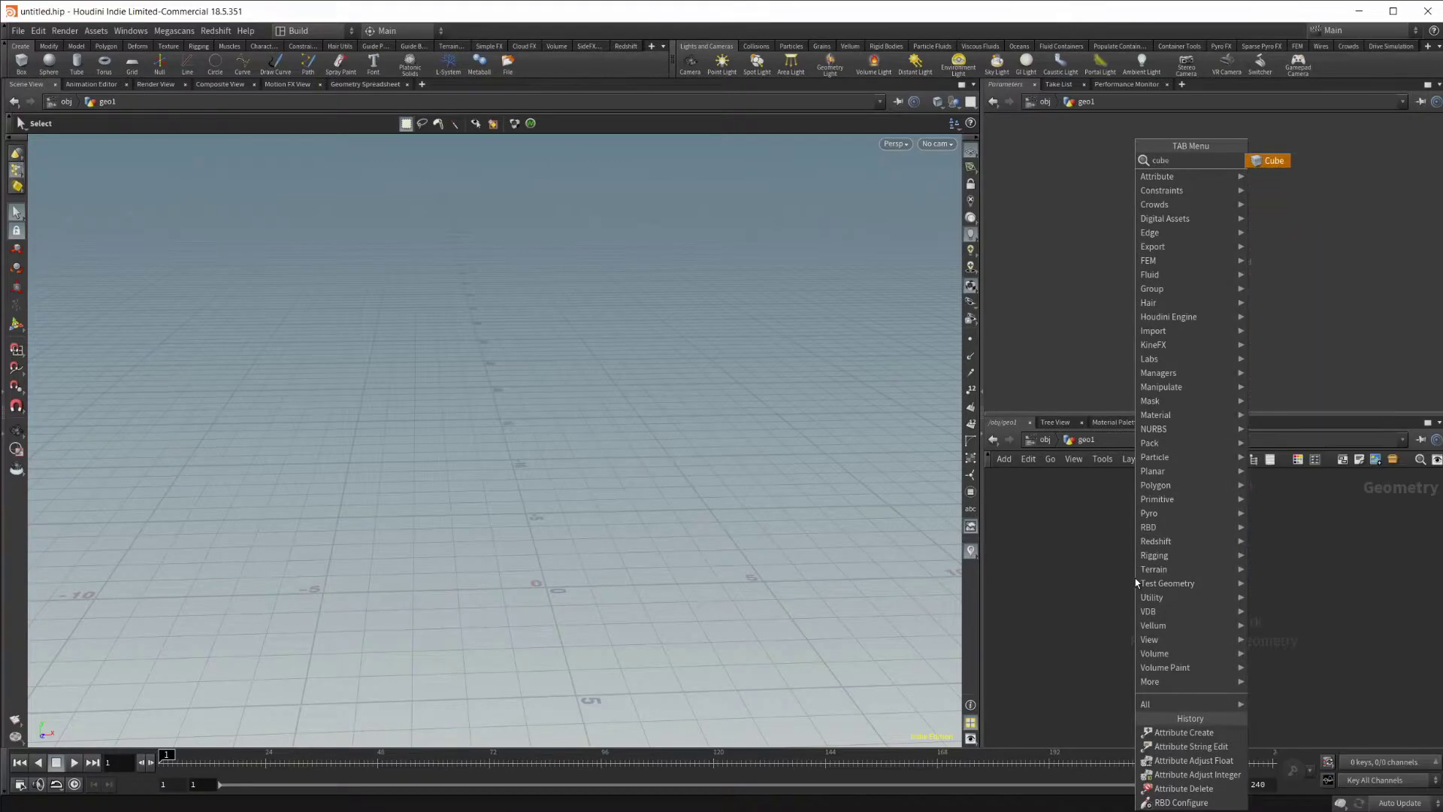
key(Return)
click(1135, 578)
key(Tab)
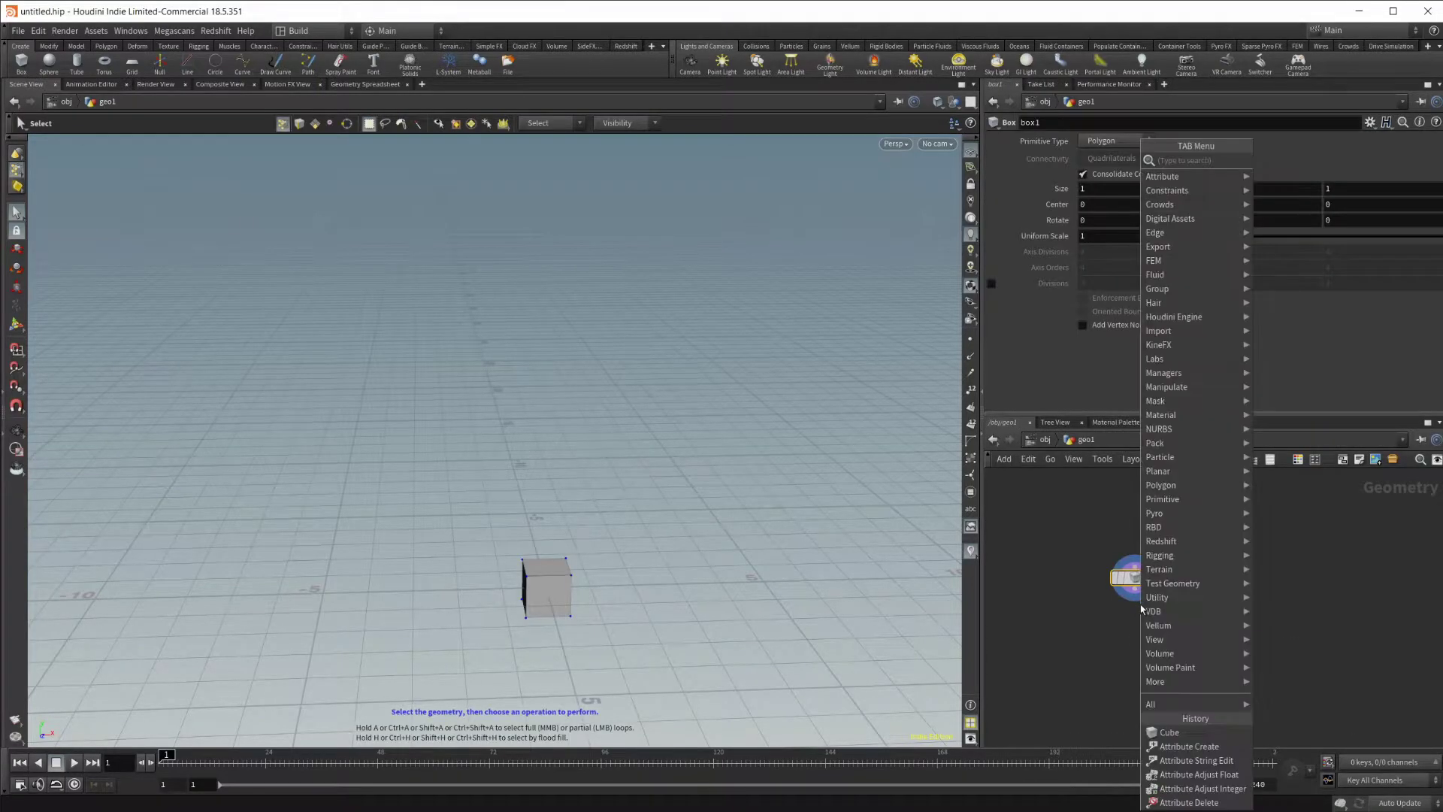
text(match)
key(Down)
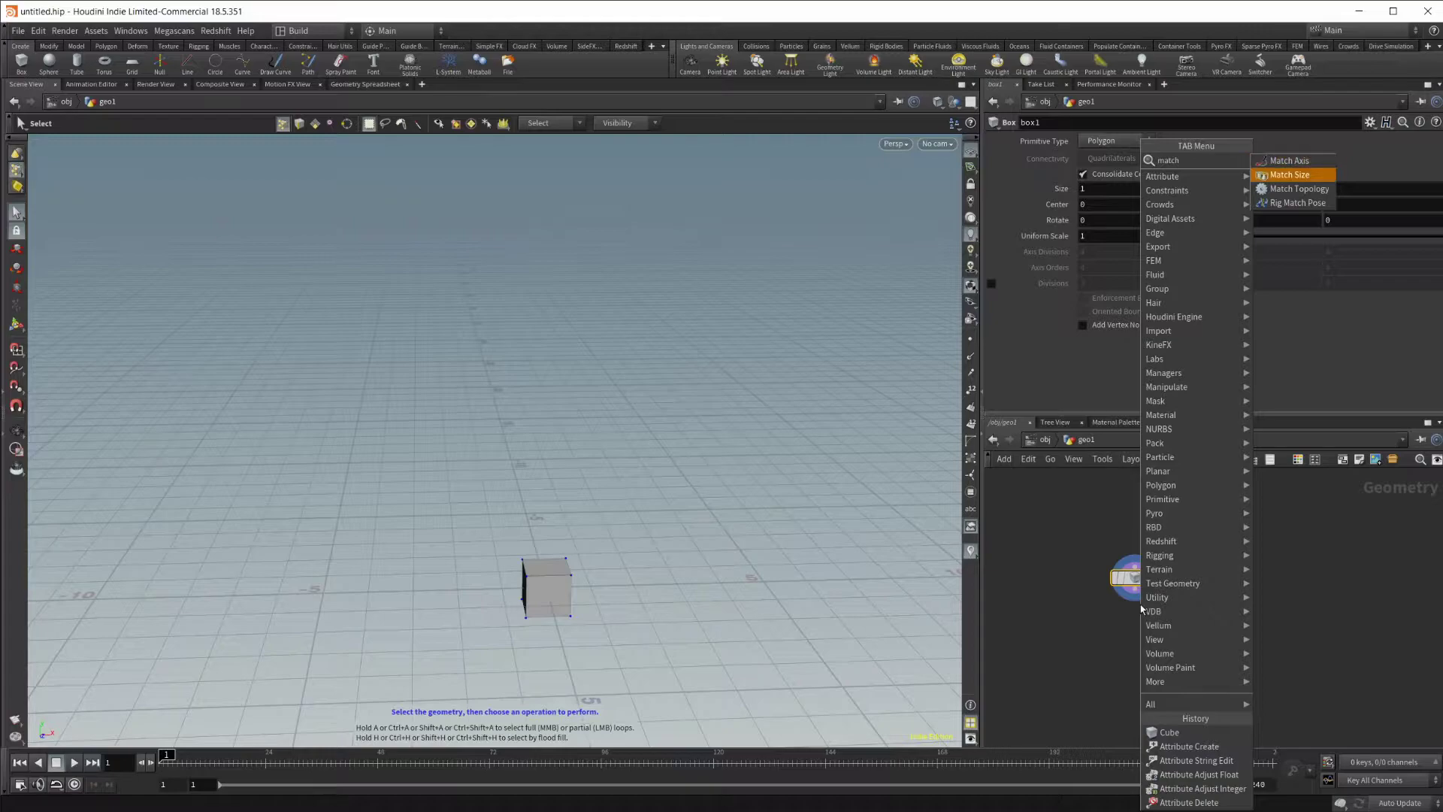
key(Return)
click(1139, 606)
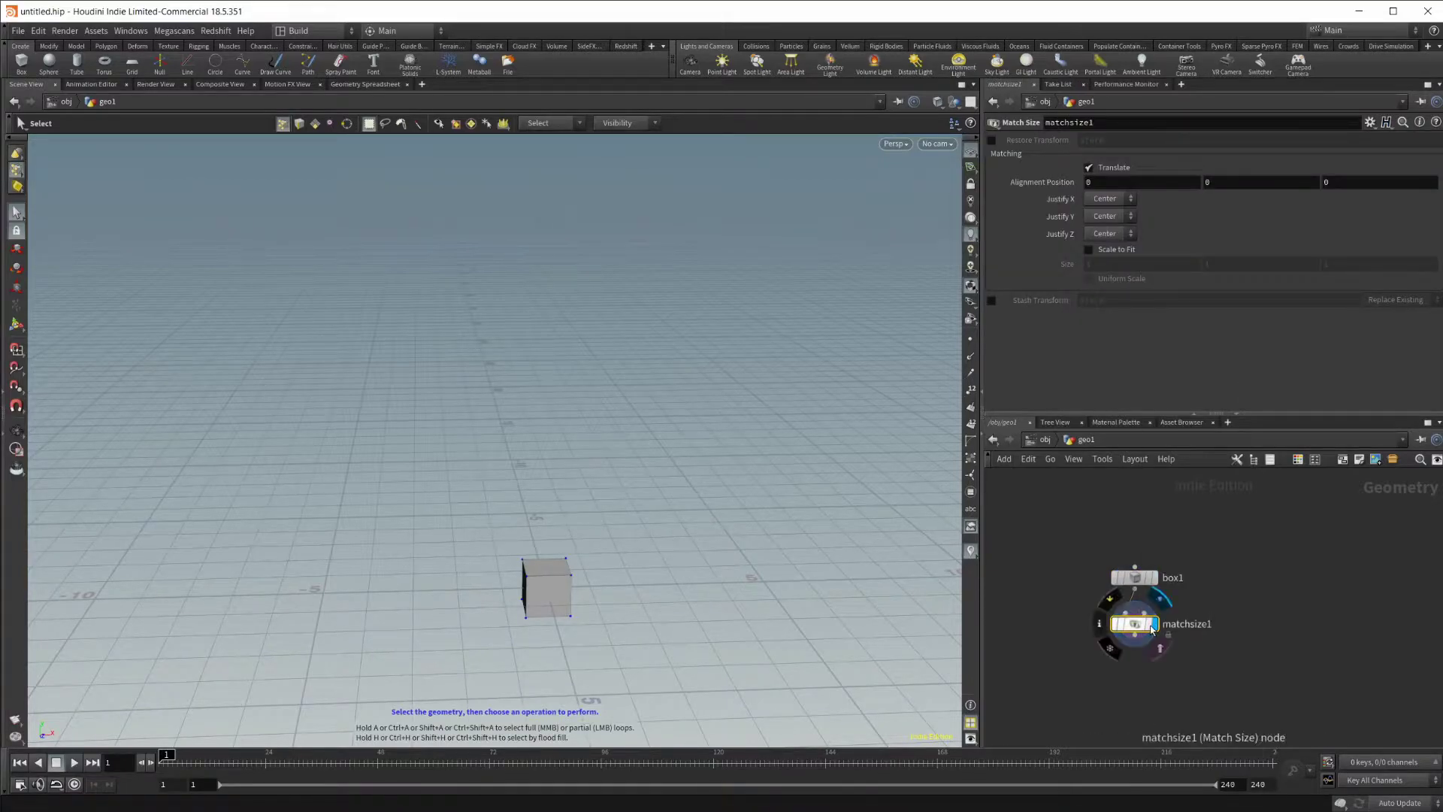
click(1110, 217)
click(1097, 244)
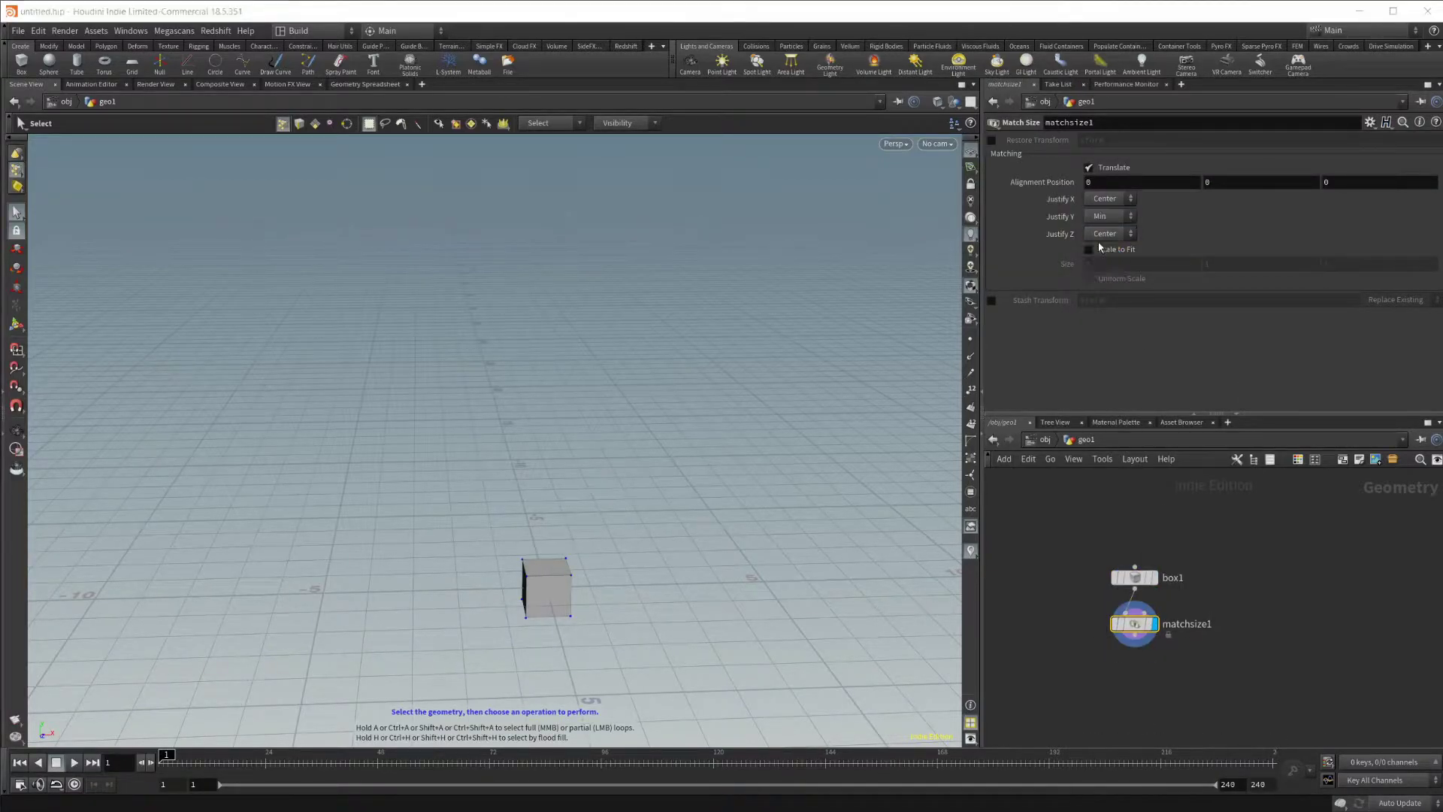
Step: Set box1's Size Y to 2 and its Primitive Type to Polygon Mesh
click(1137, 577)
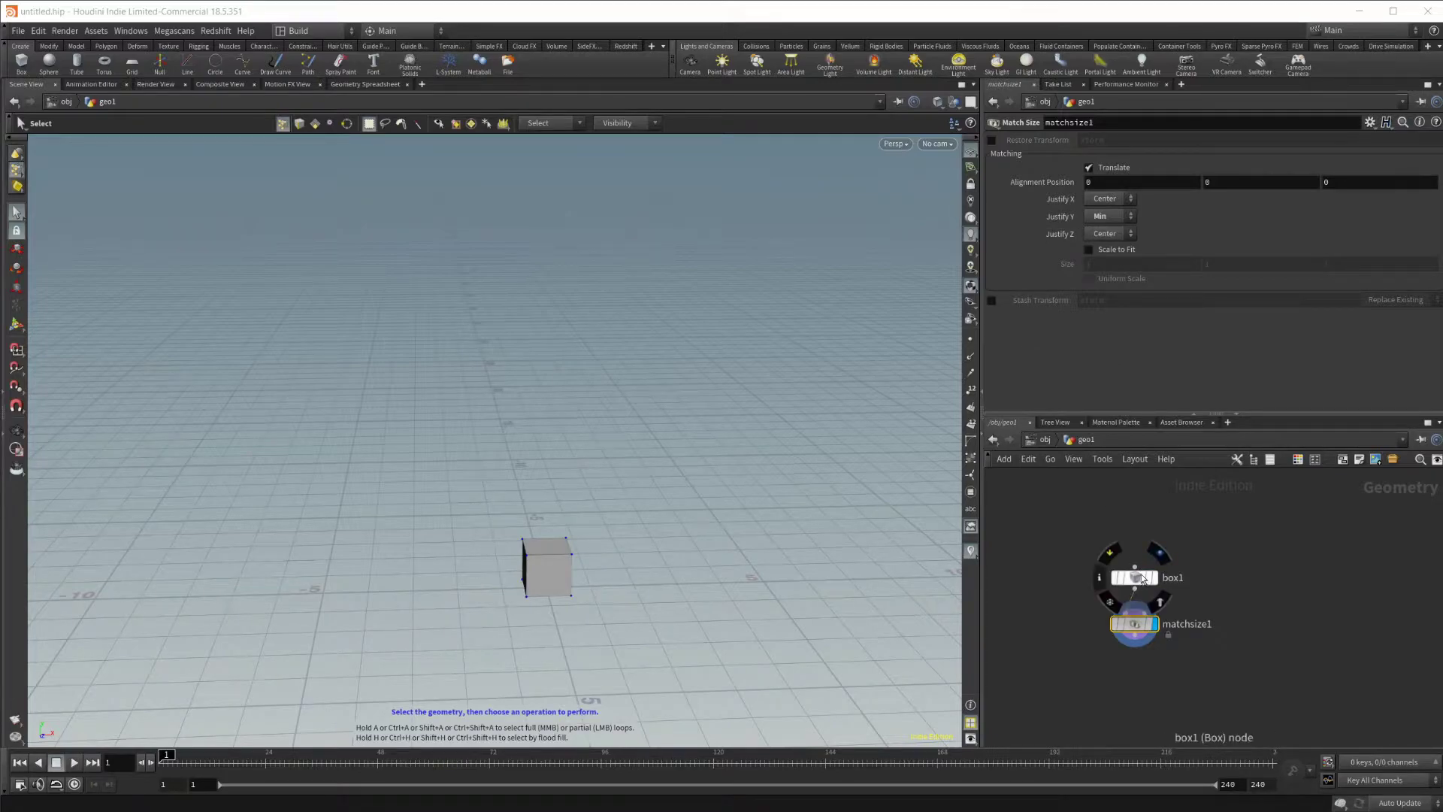
double_click(1217, 201)
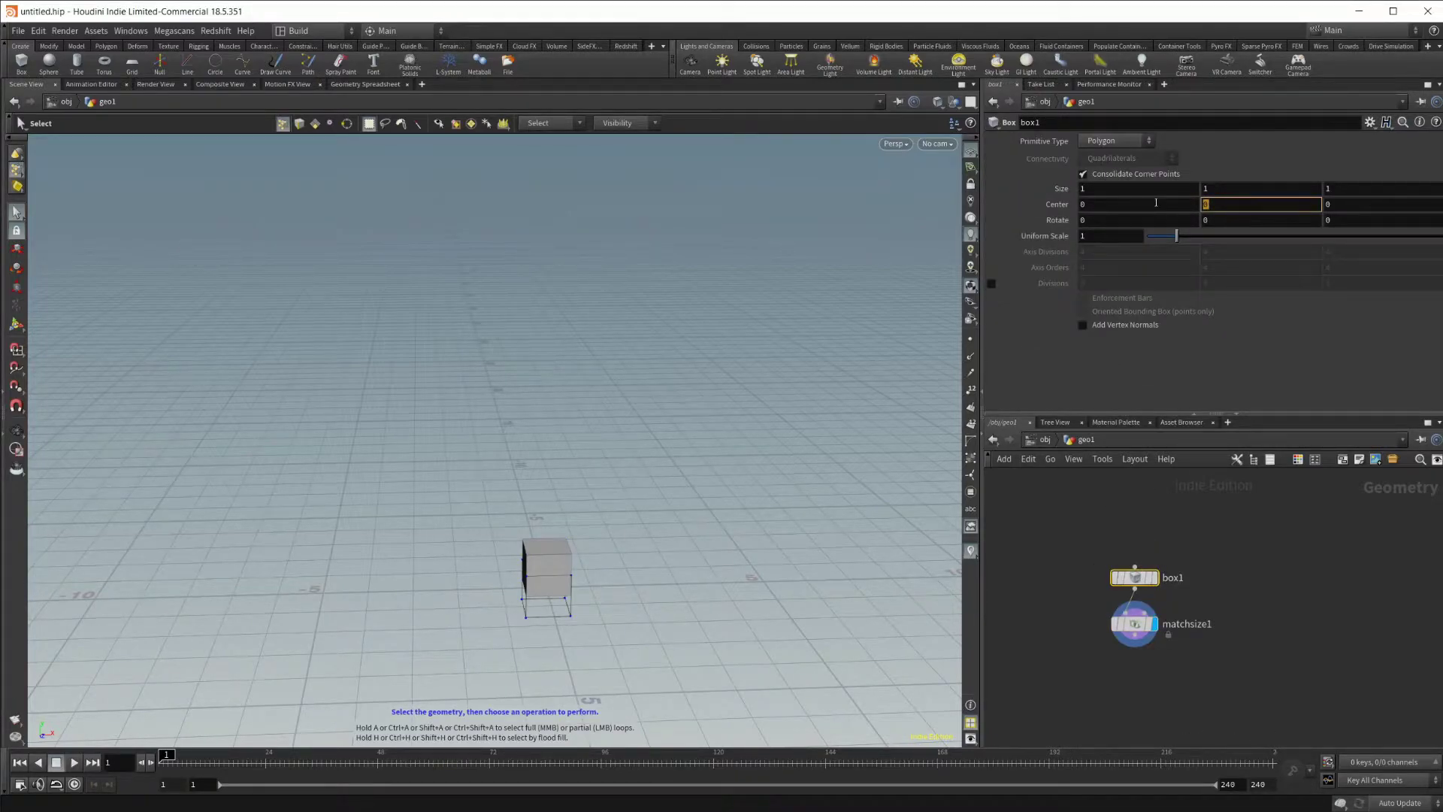
double_click(1208, 188)
text(2)
key(Return)
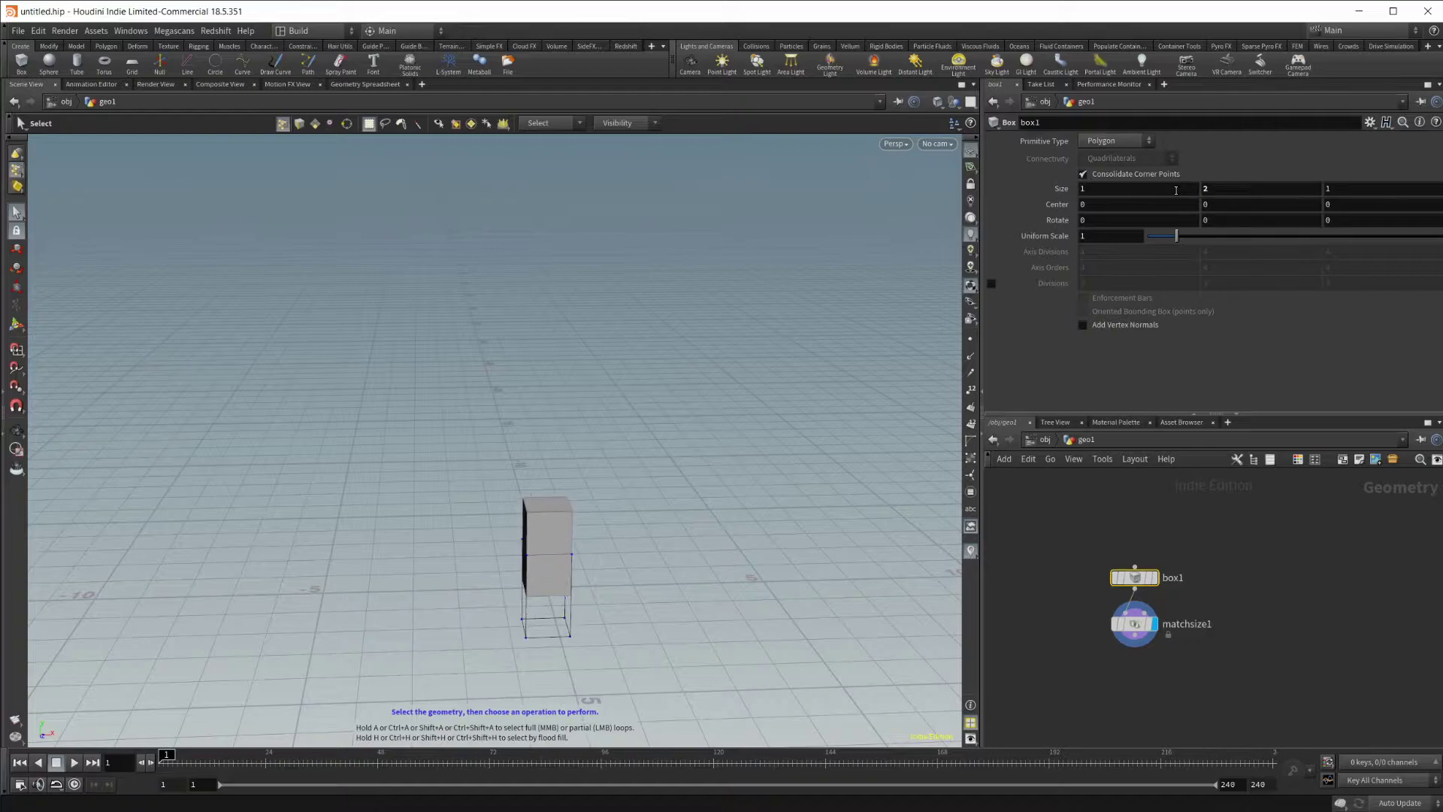
click(1108, 141)
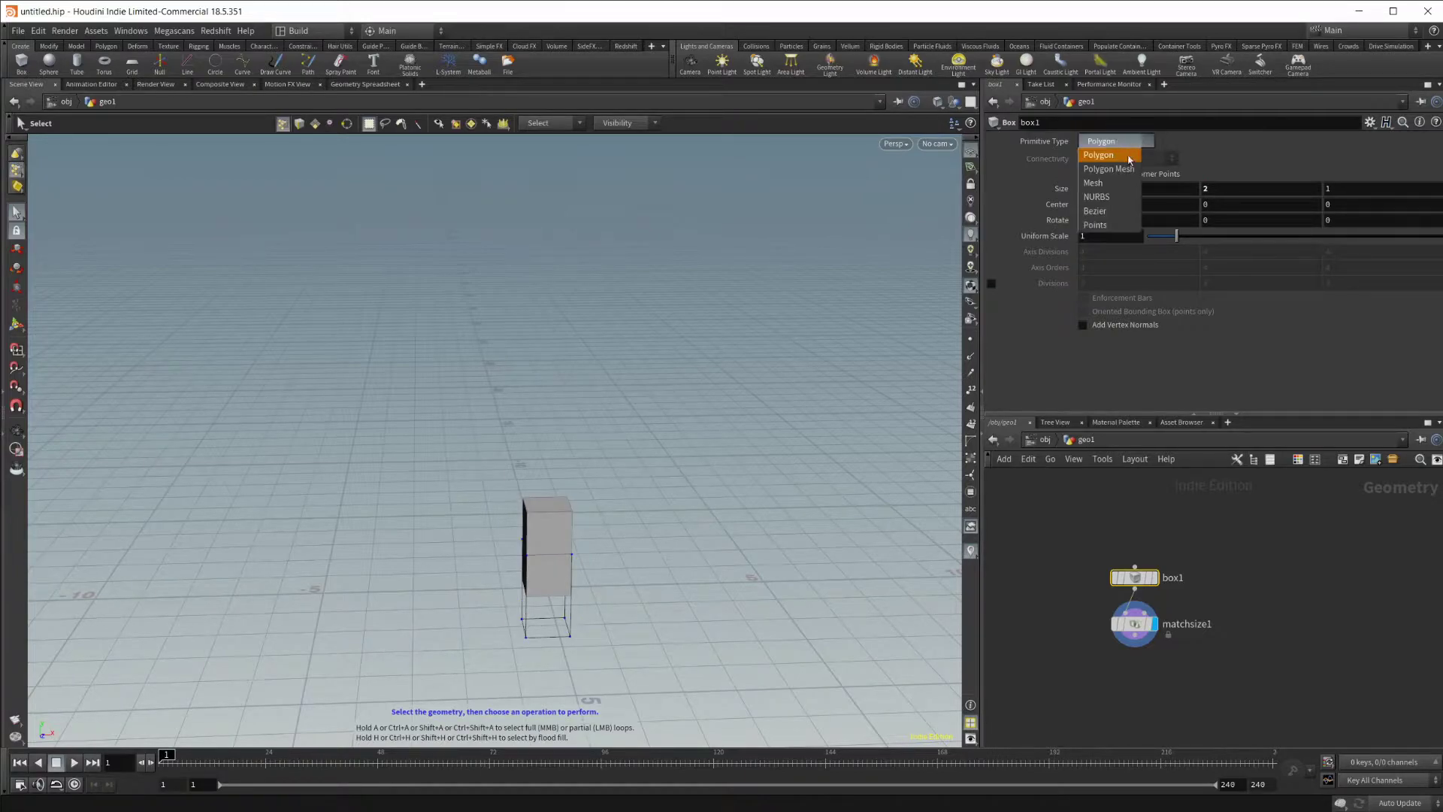
click(1112, 156)
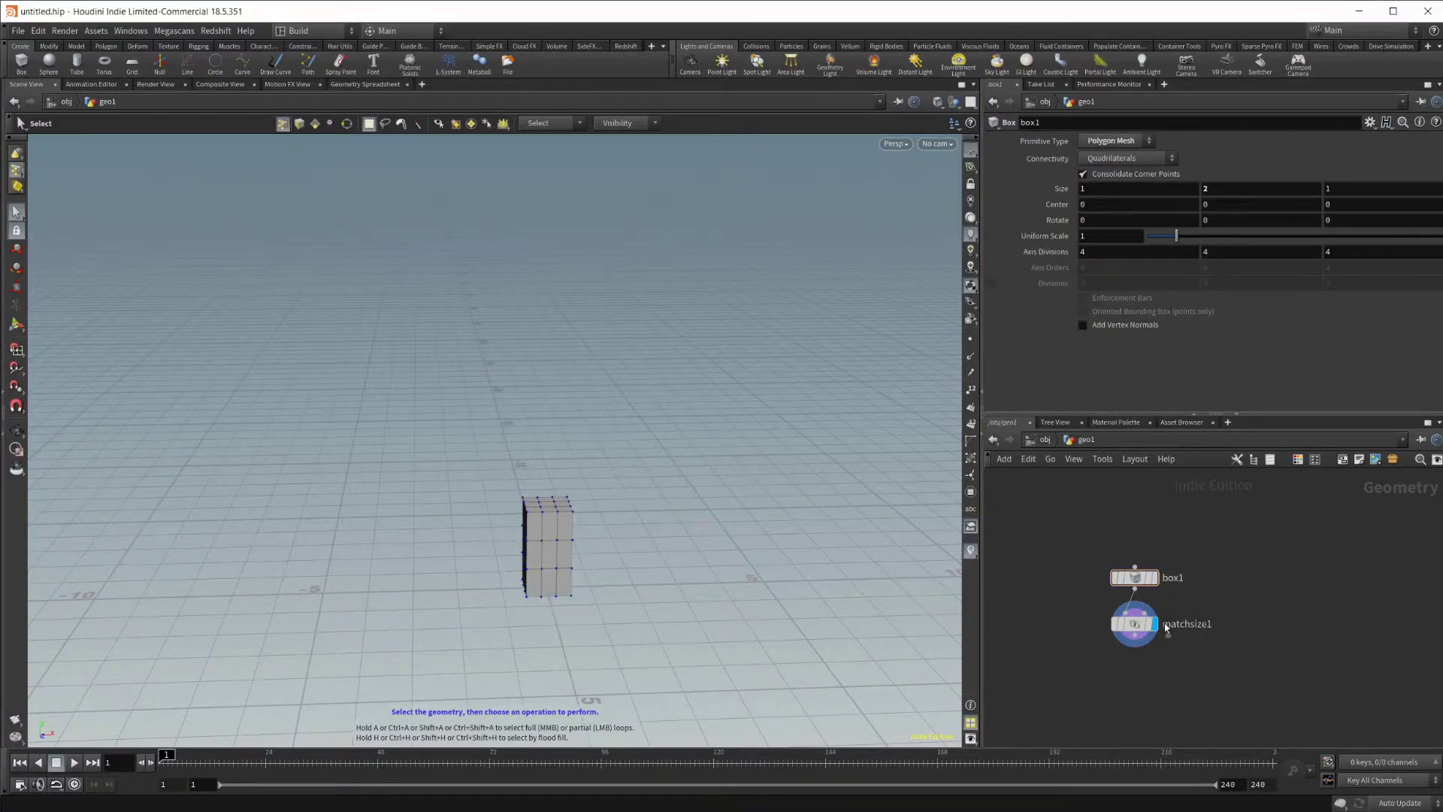
Step: Add an RBD Material Fracture node below matchsize1 and wire matchsize1 into it
middle_drag(1076, 626, 1076, 546)
click(1131, 545)
key(Tab)
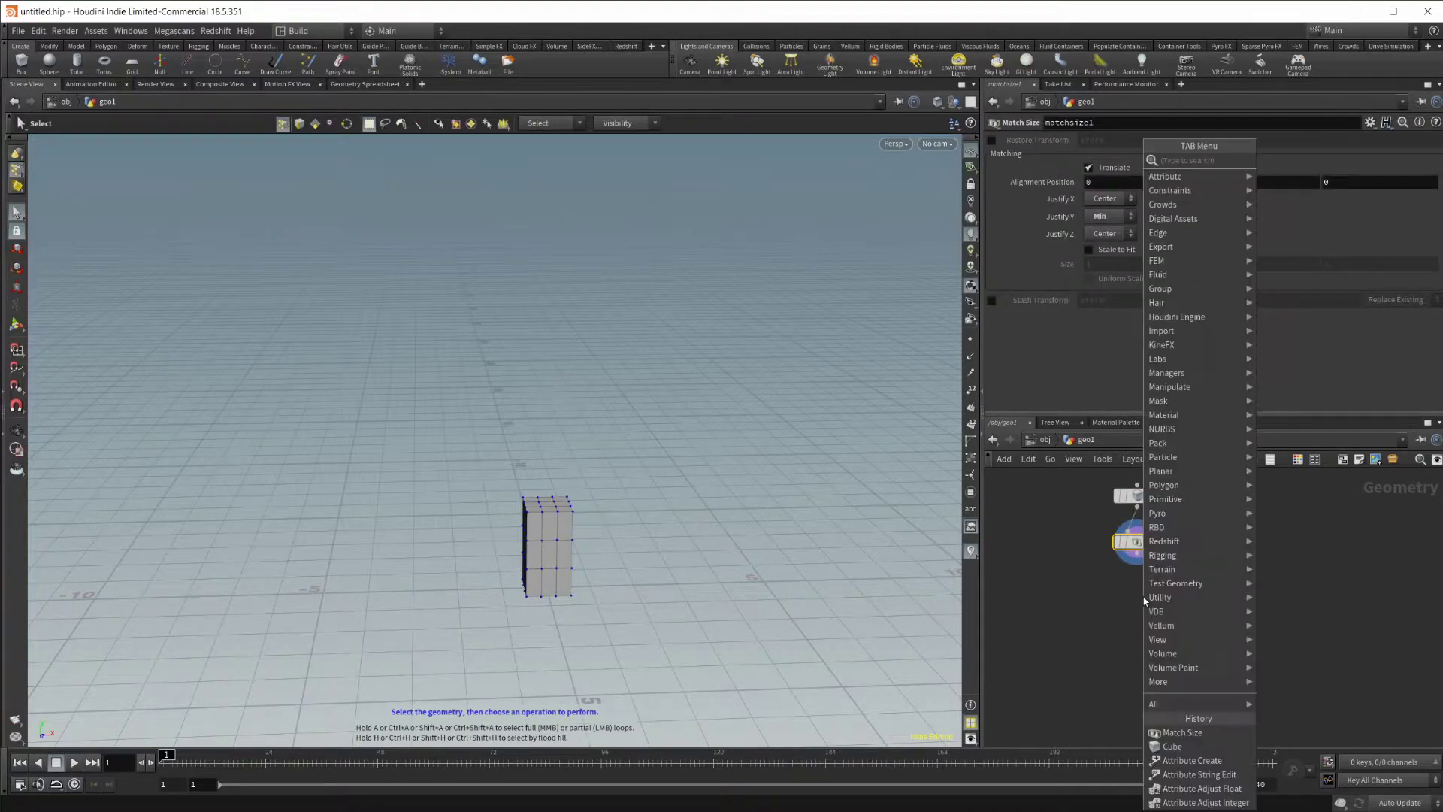
text(rbd ma)
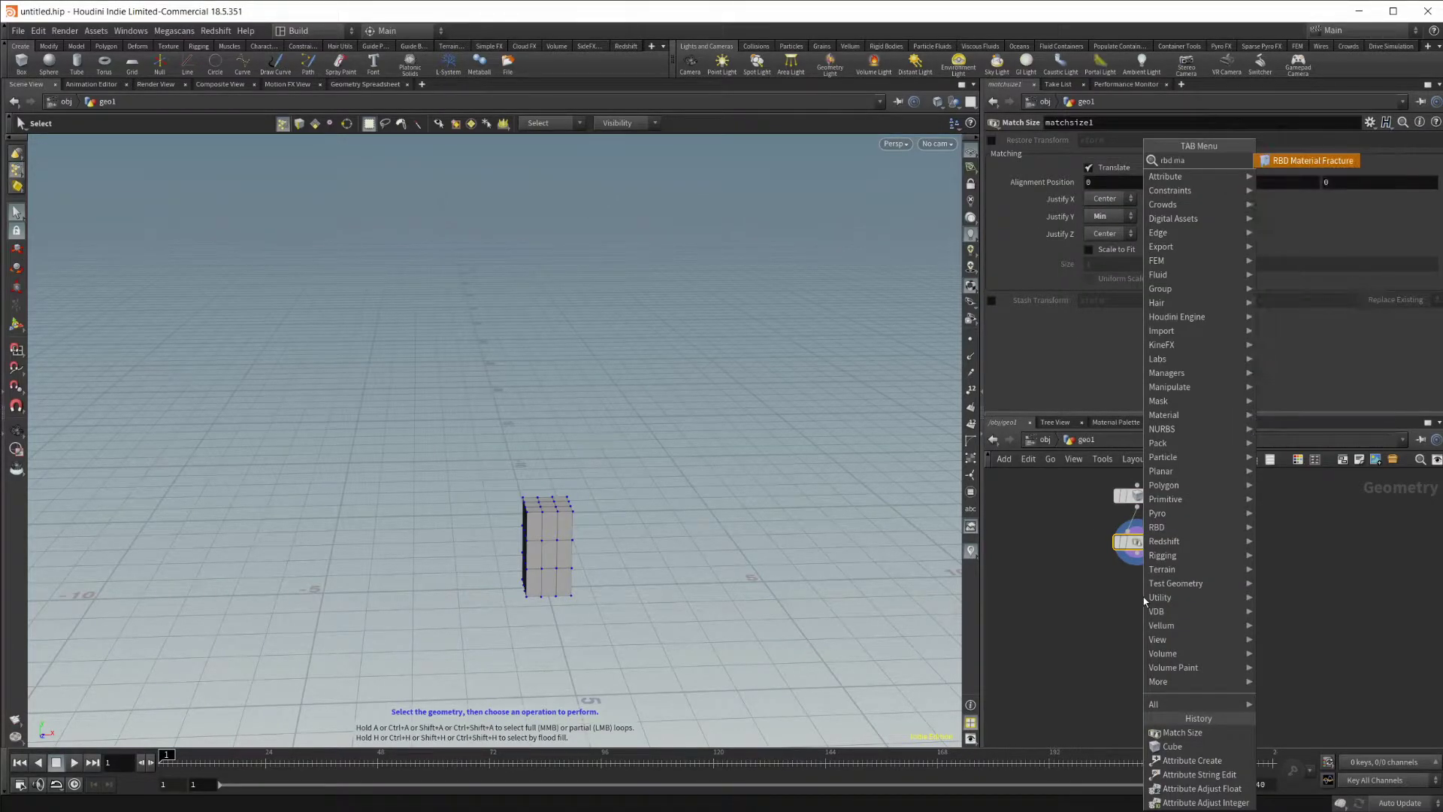
key(Return)
click(1145, 600)
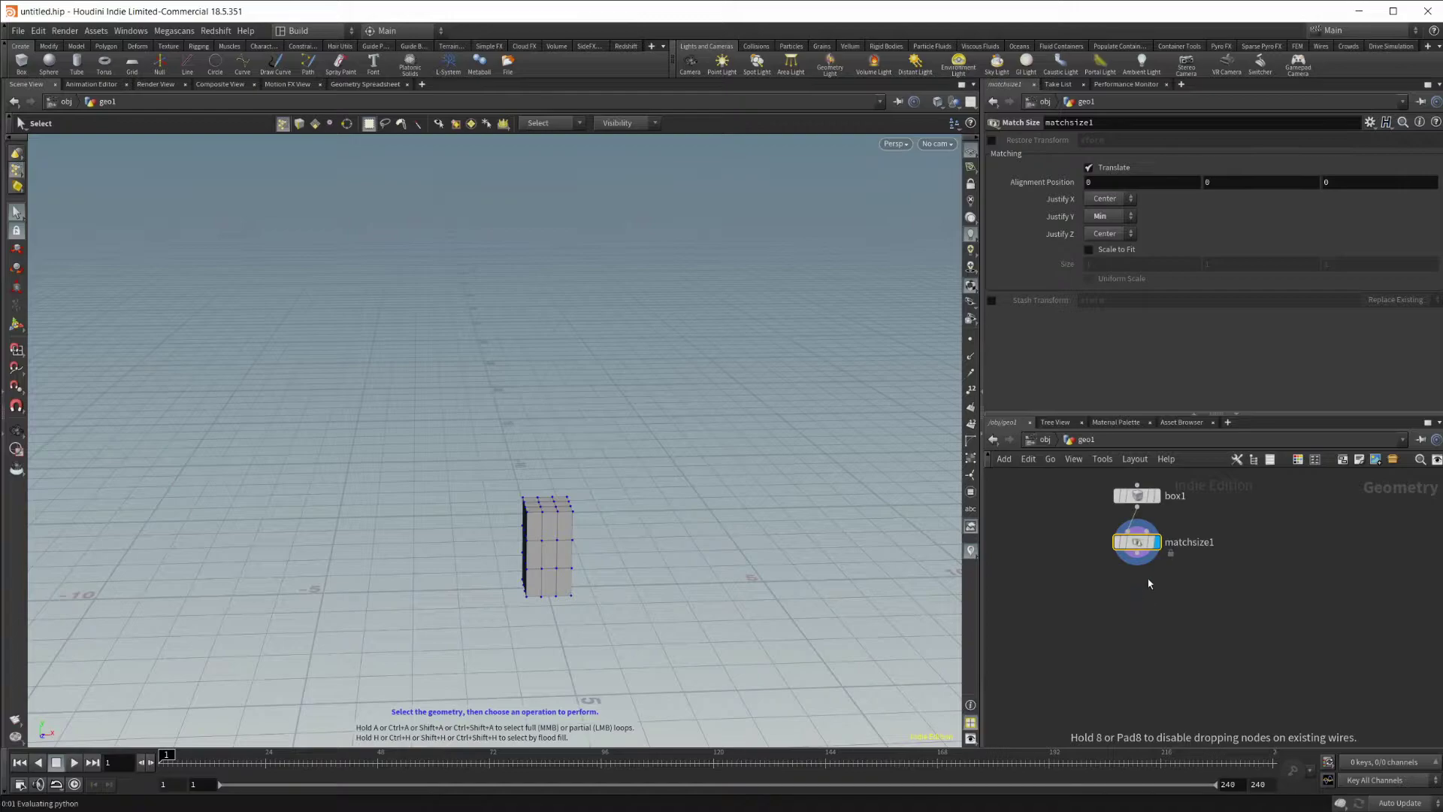
click(1139, 565)
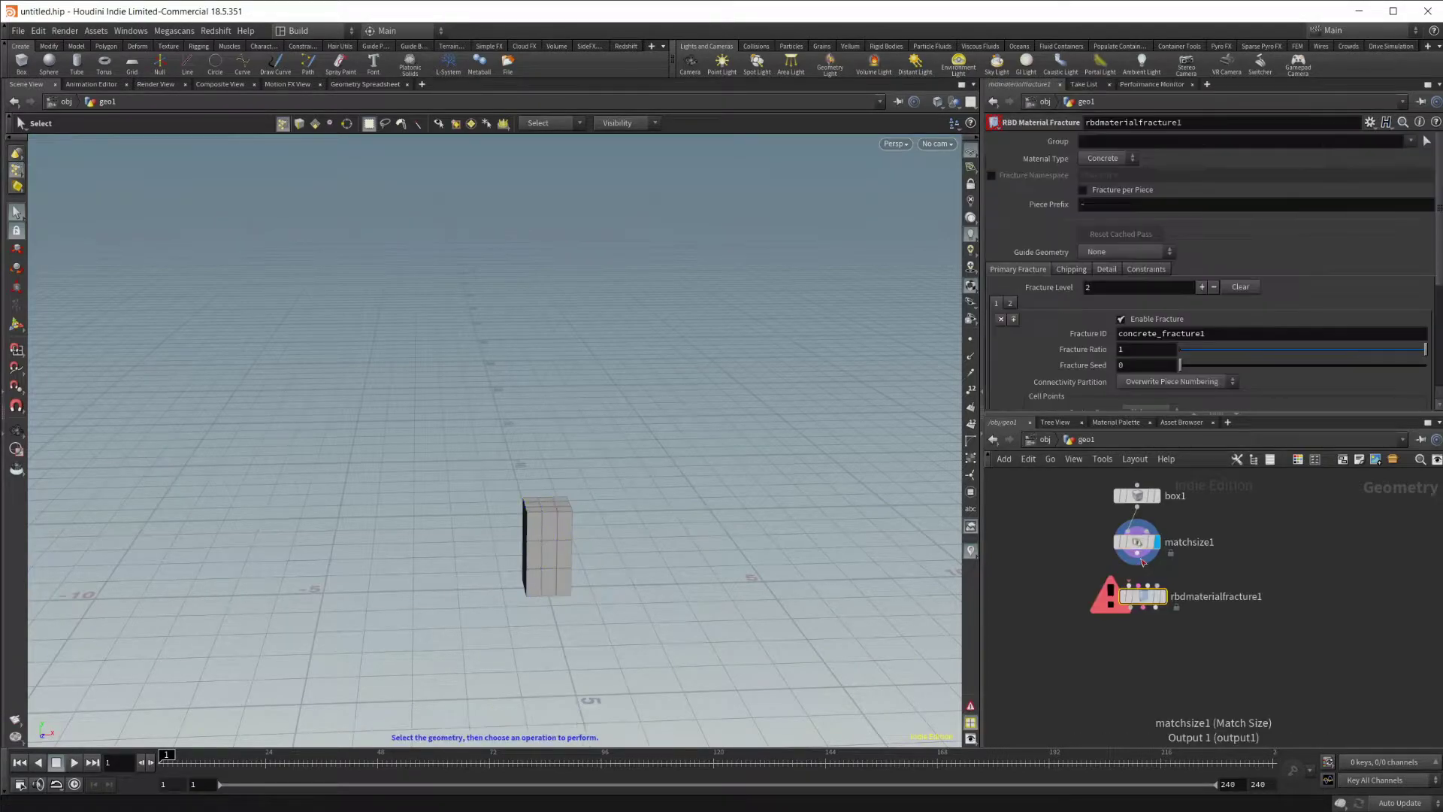
click(1142, 599)
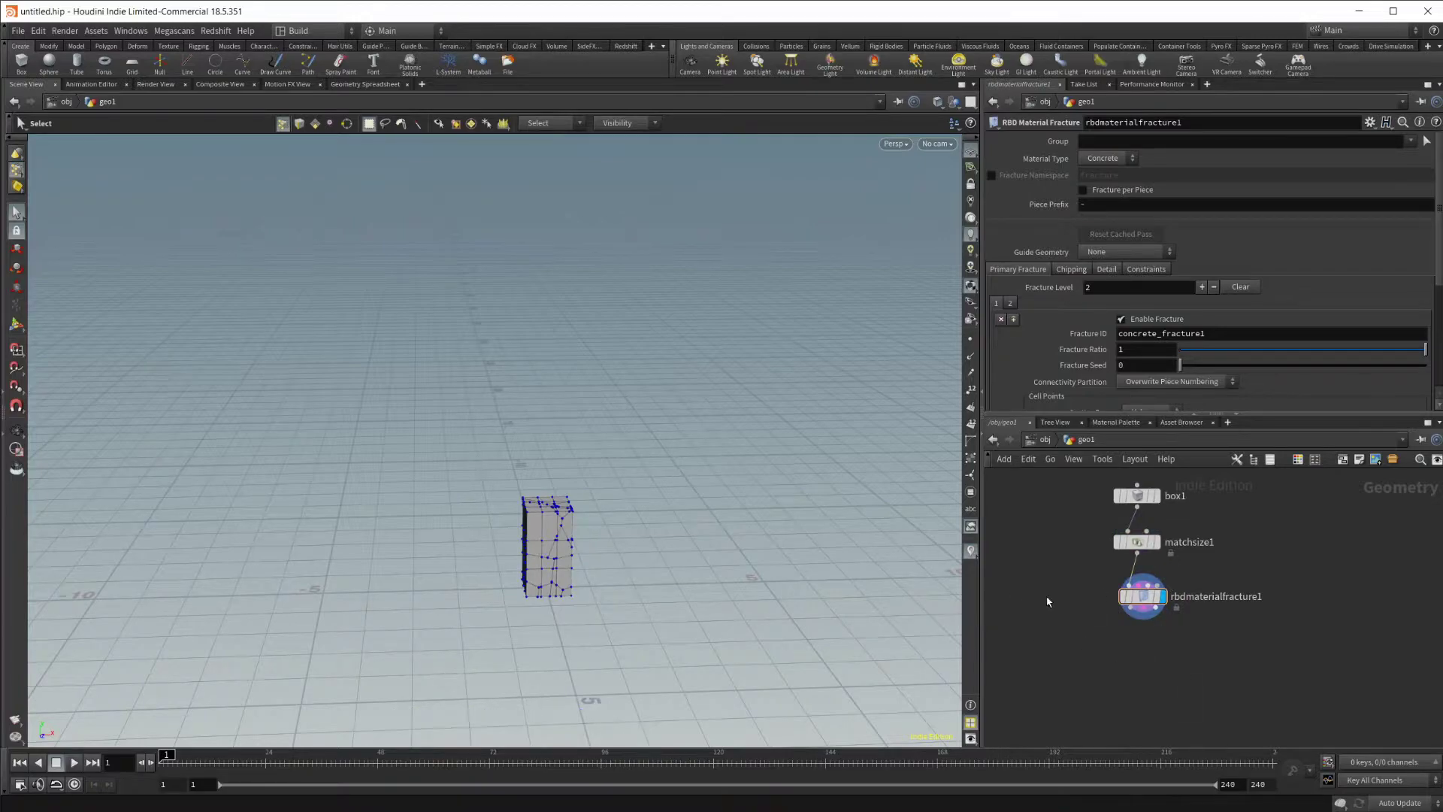
Step: Add an RBD Bullet Solver and connect the fracture's proxy geometry output into it
key(Escape)
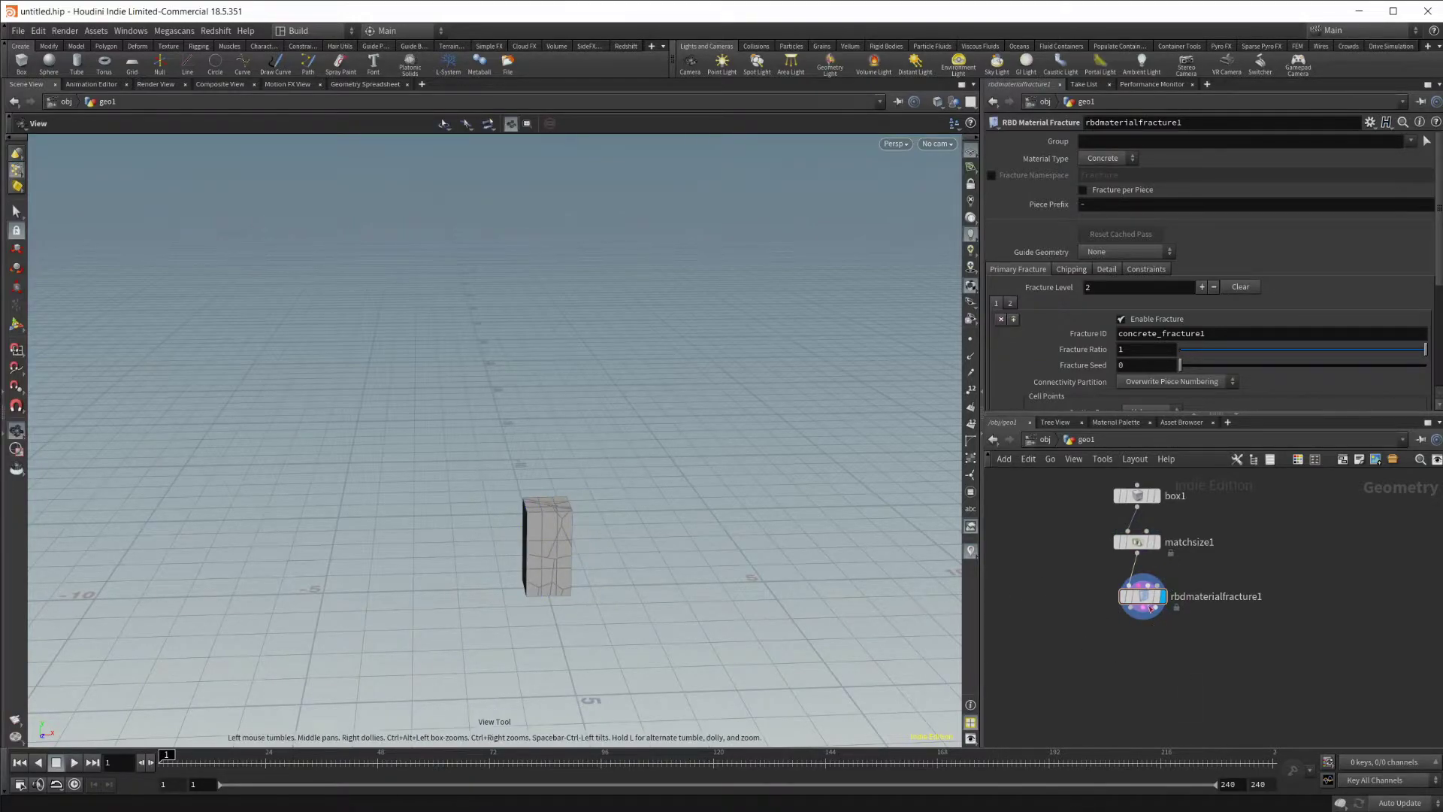
key(Tab)
text(rbd exploded)
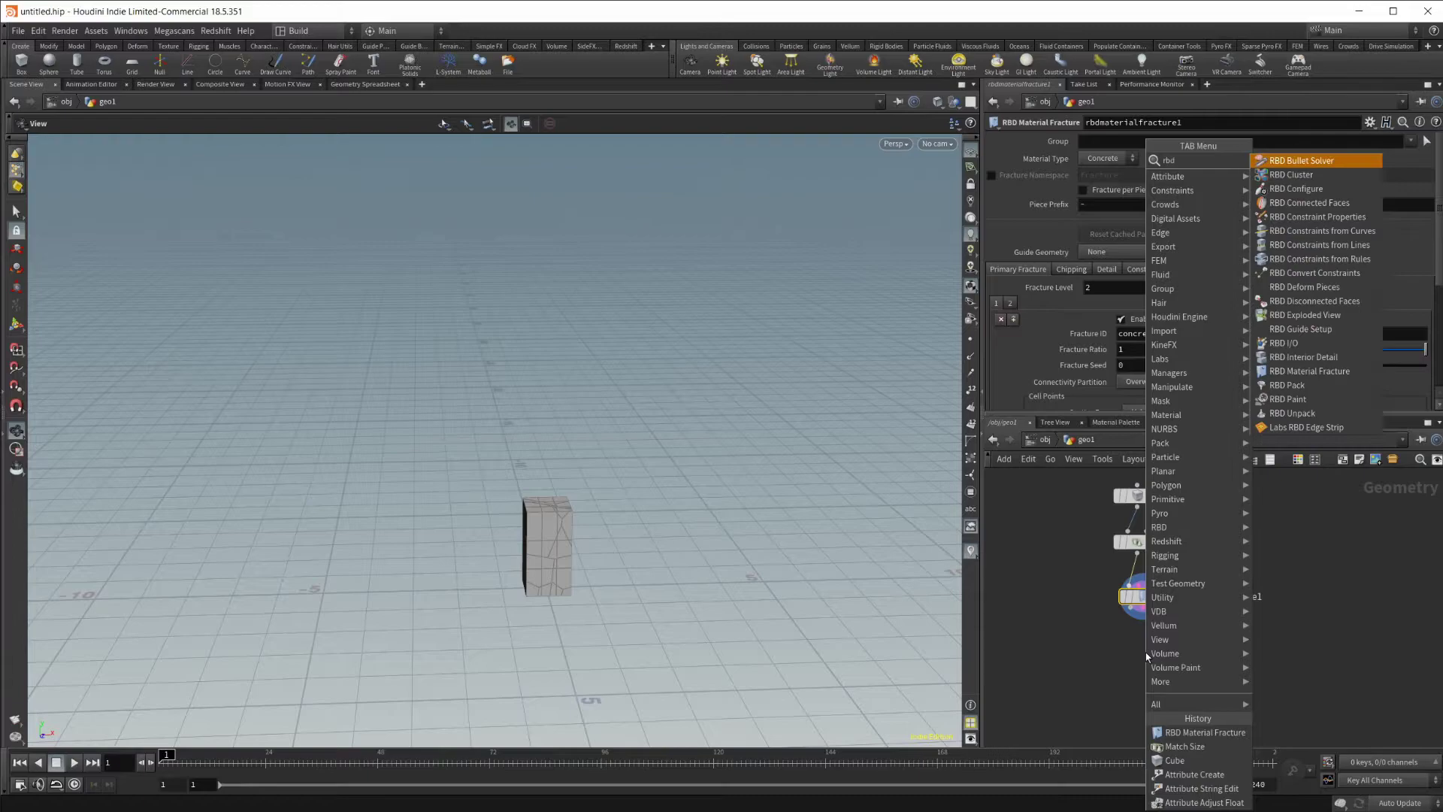
key(Return)
click(1147, 656)
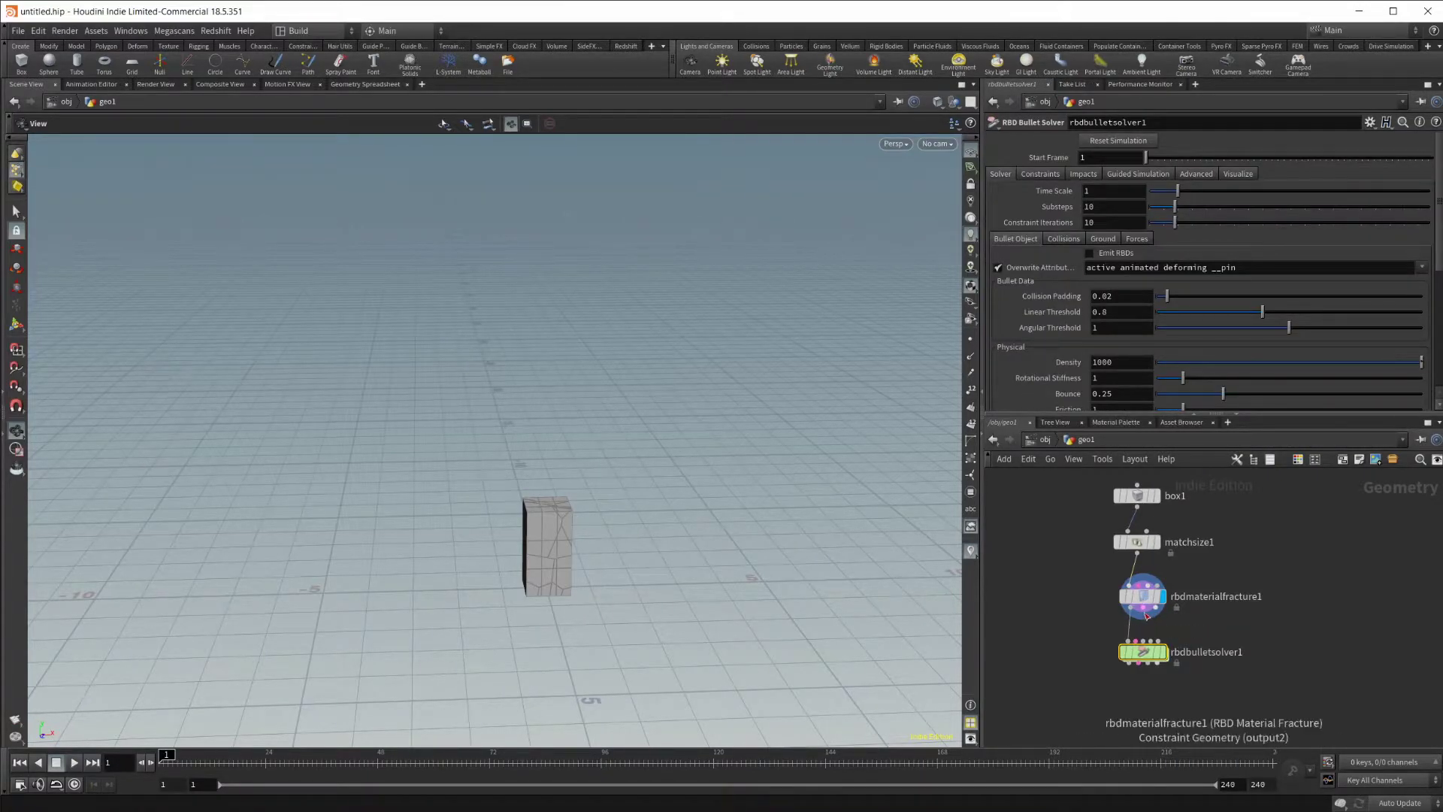
drag(1155, 618, 1146, 641)
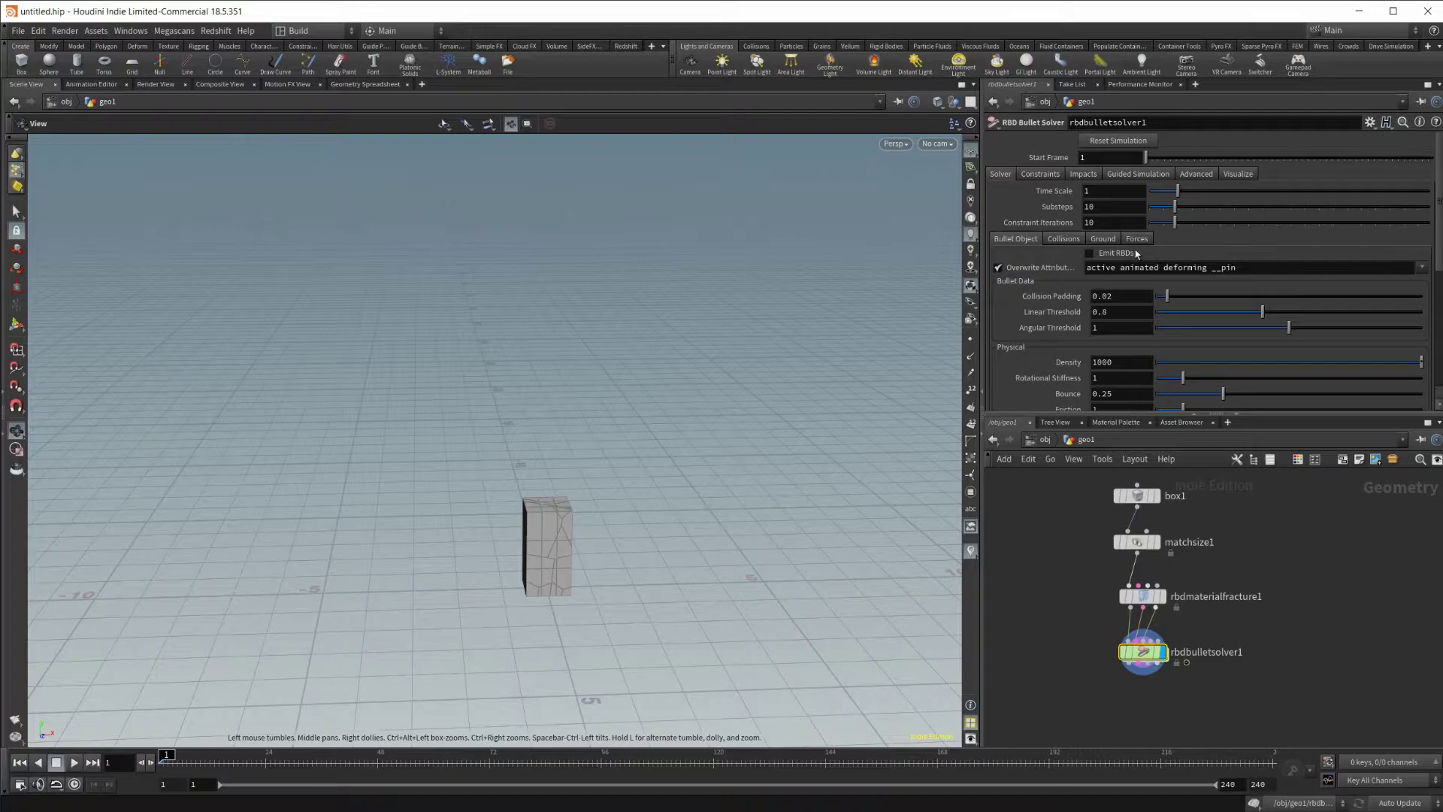
Step: Add a Ground Plane in the bullet solver's Ground settings
click(1104, 238)
click(1118, 254)
click(1119, 280)
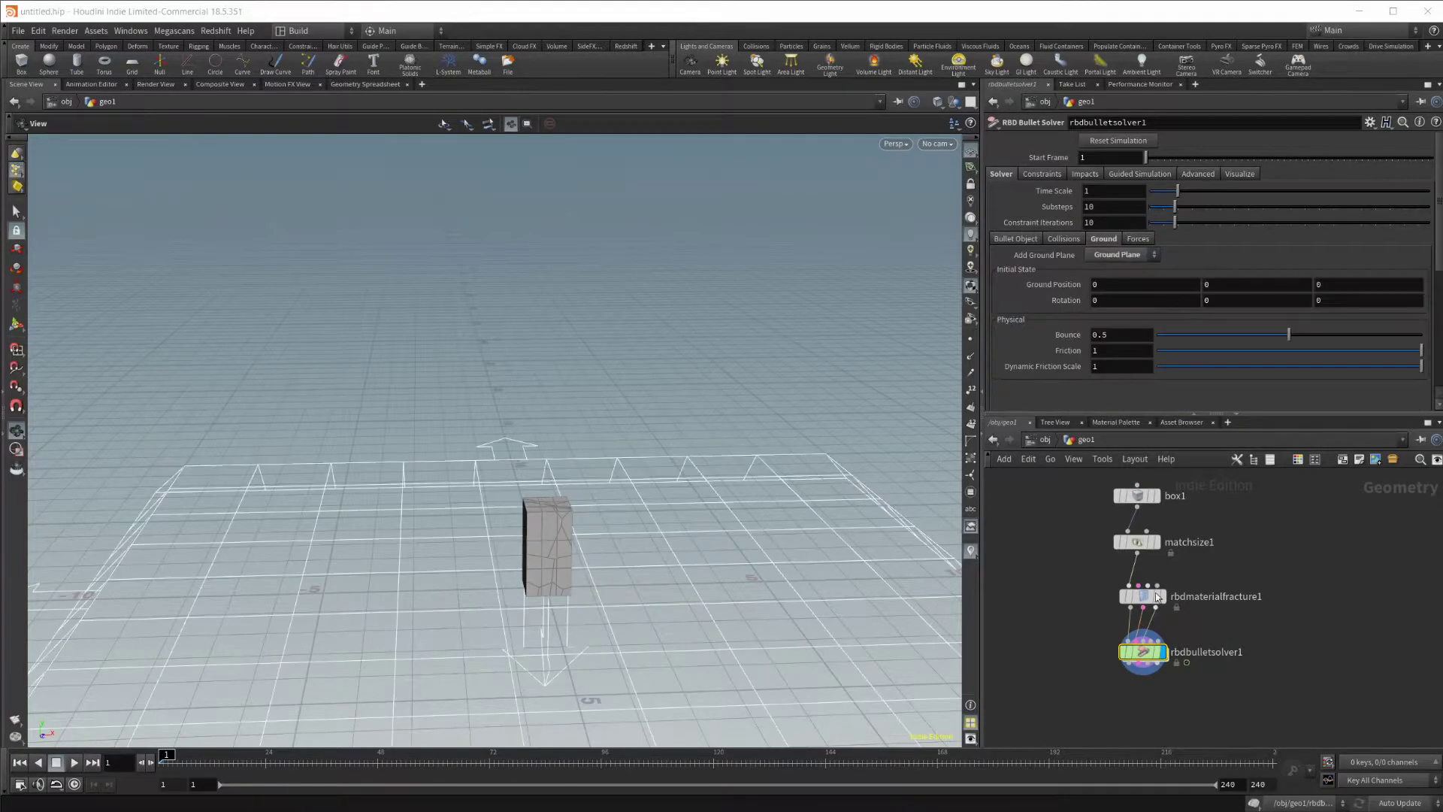
Step: Set the fracture's glue constraint Primary Strength to 500
click(1159, 596)
click(1146, 268)
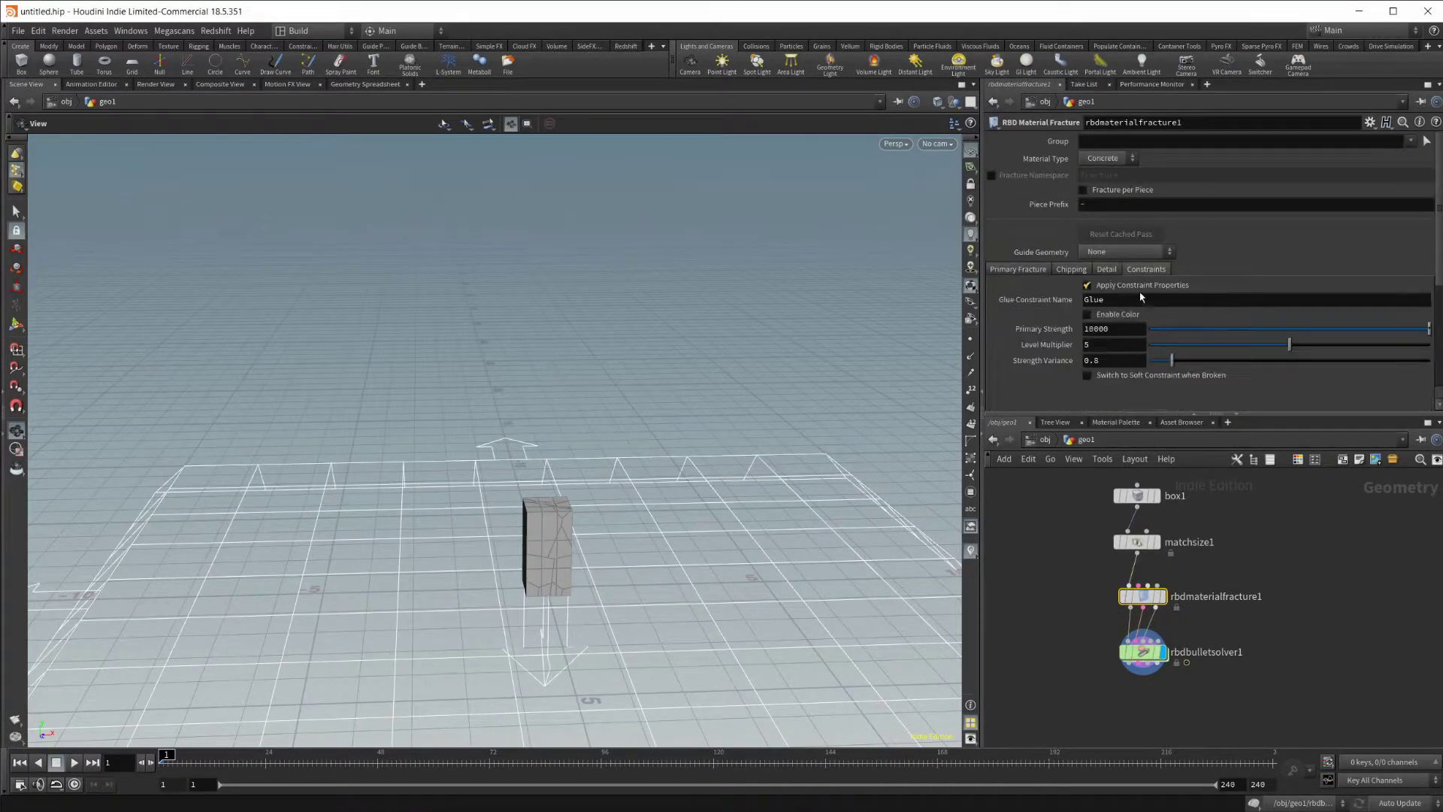
click(1117, 331)
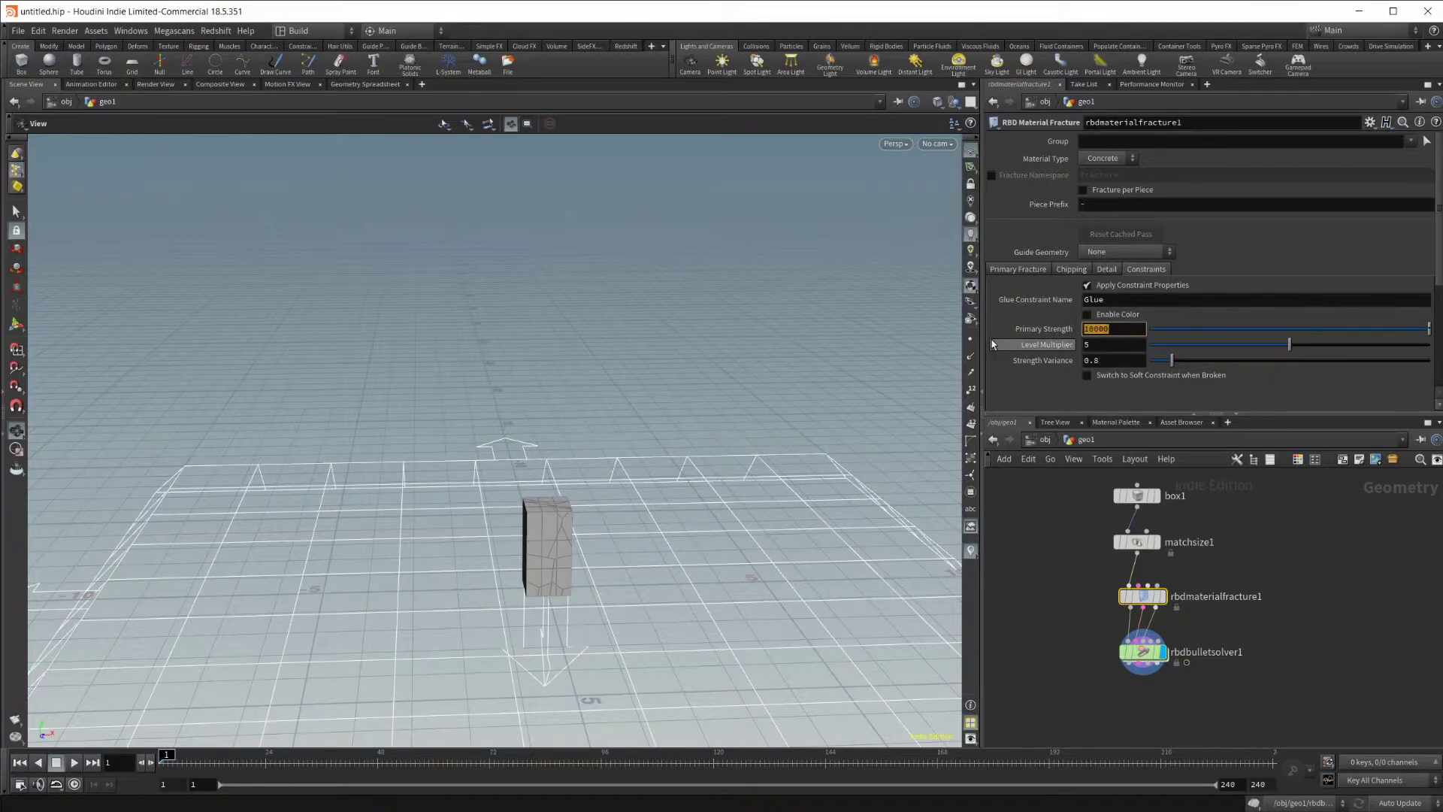
text(5)
key(Return)
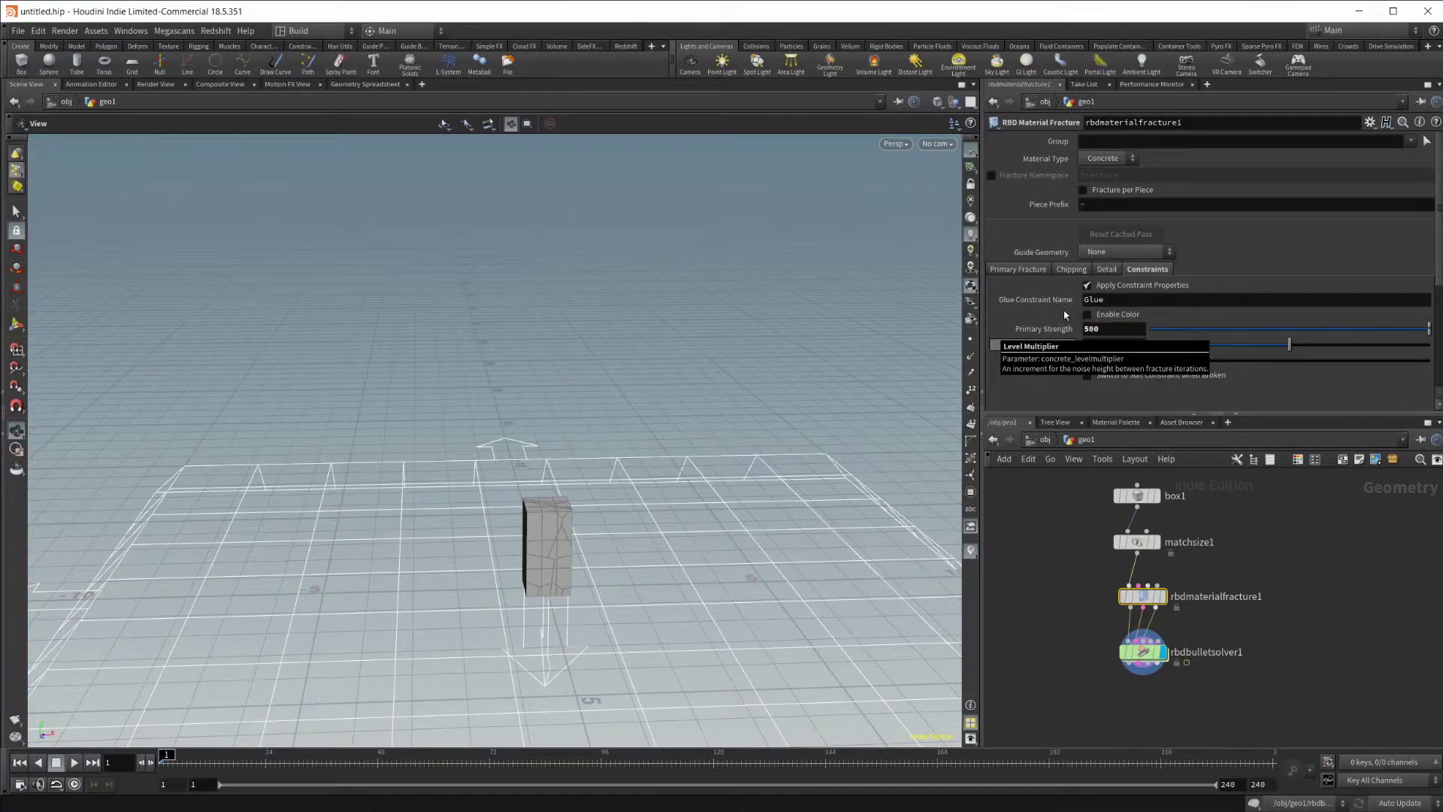
Step: Play the simulation to cache it to about frame 94, then rewind to frame 1
drag(616, 590, 728, 477)
drag(551, 463, 540, 493)
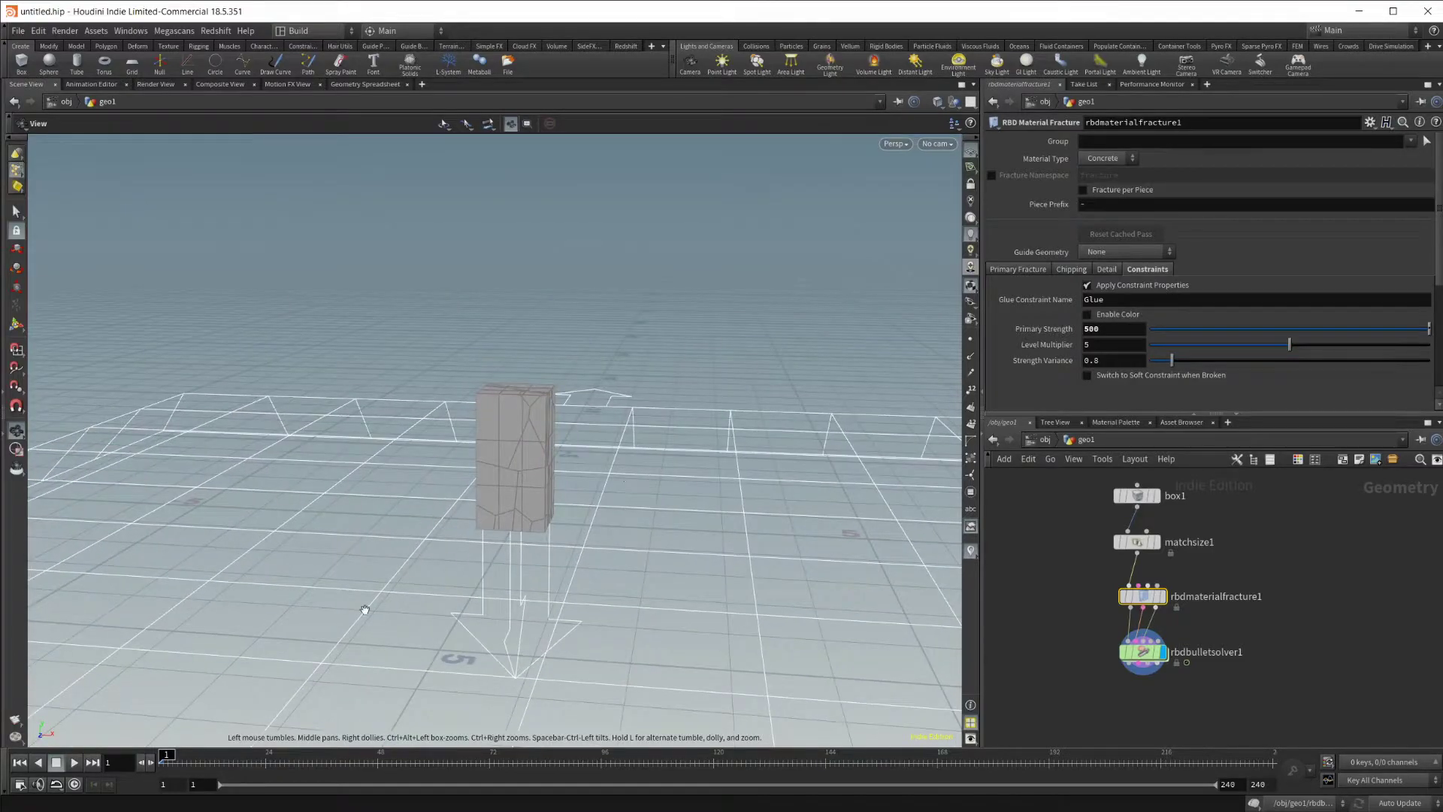
click(74, 764)
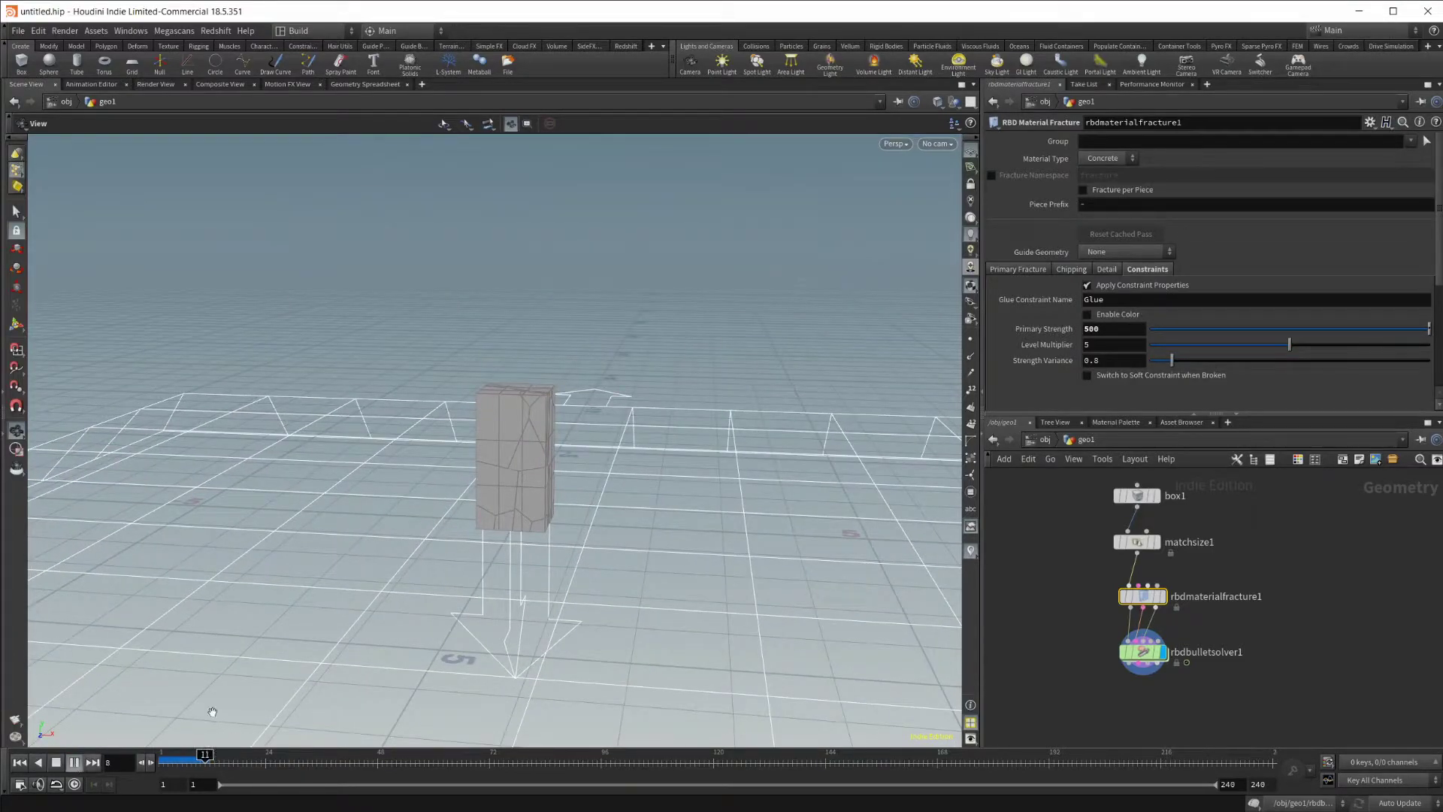
click(21, 763)
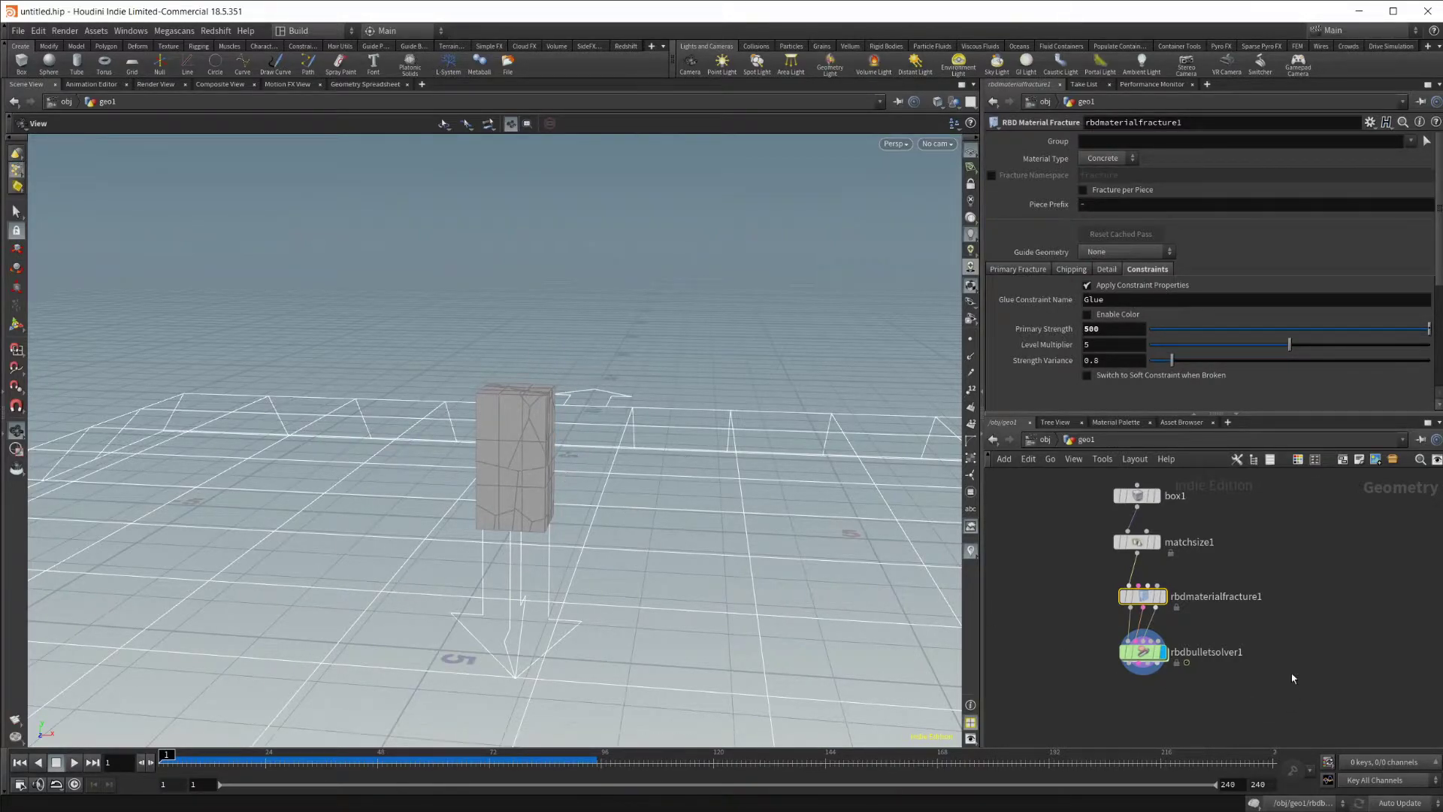
middle_drag(1272, 609, 1193, 626)
Step: Add a Sphere with a Transform below it, display transform1 and template matchsize1 as wireframe
key(Tab)
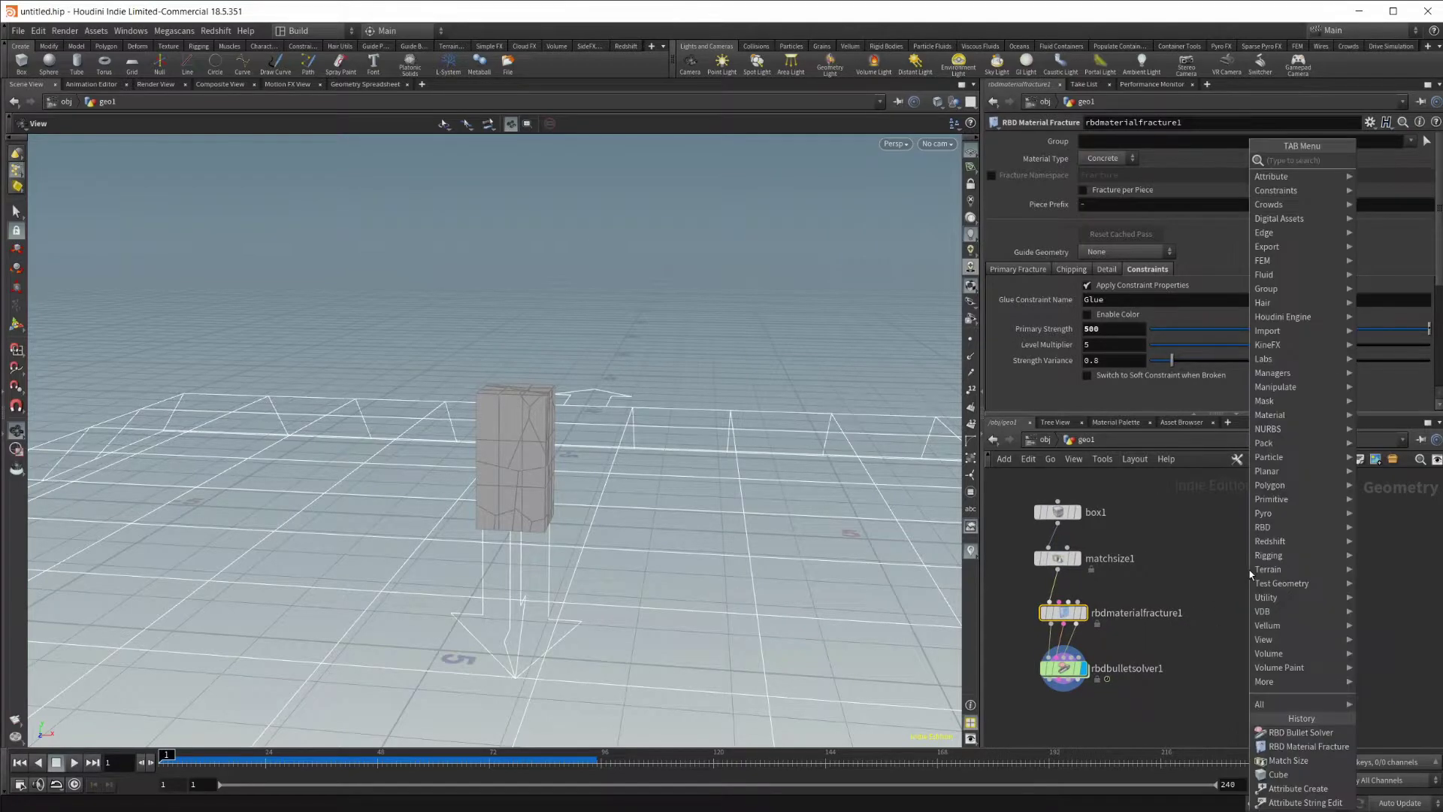
key(Return)
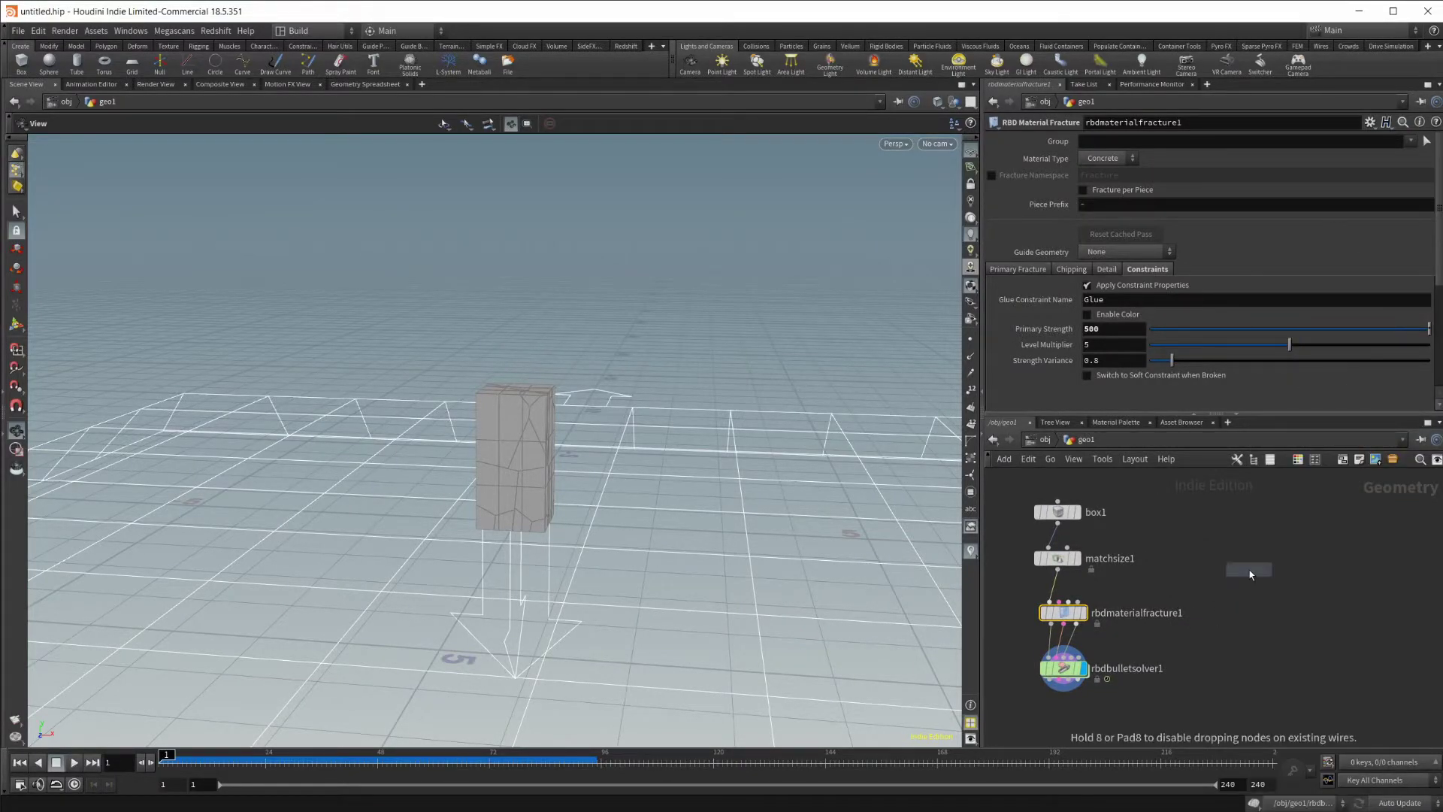
click(1249, 570)
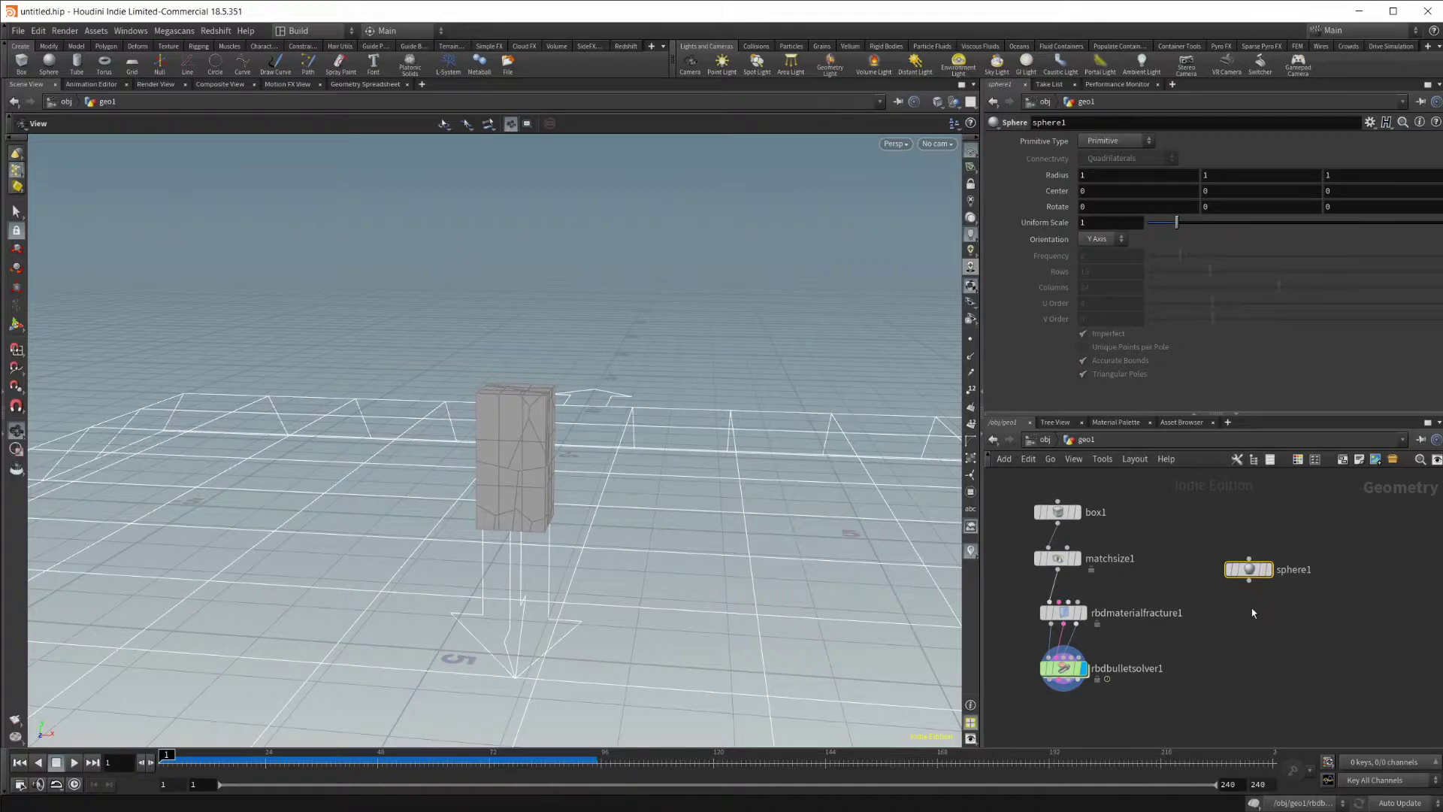
key(Tab)
text(trans)
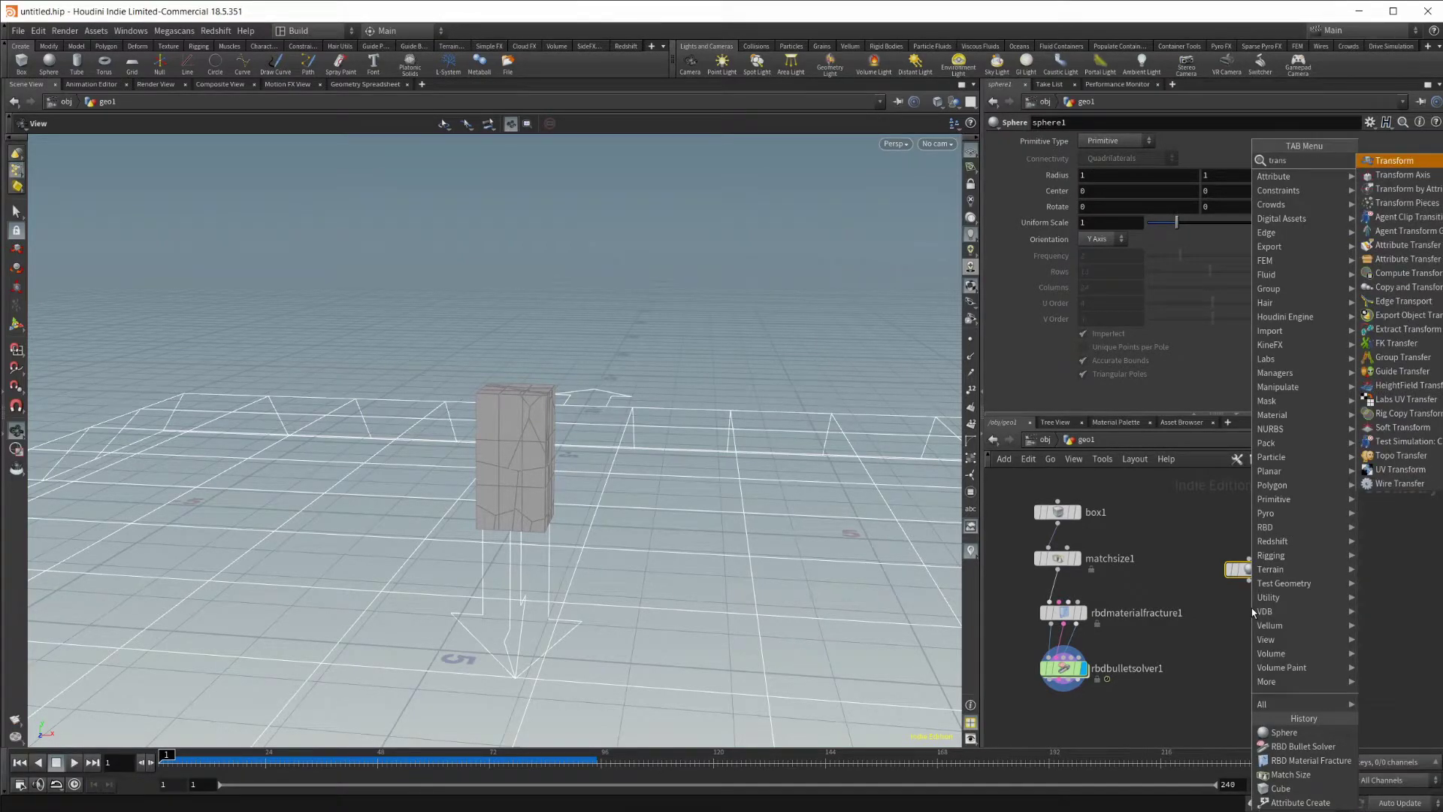
key(Return)
click(1251, 614)
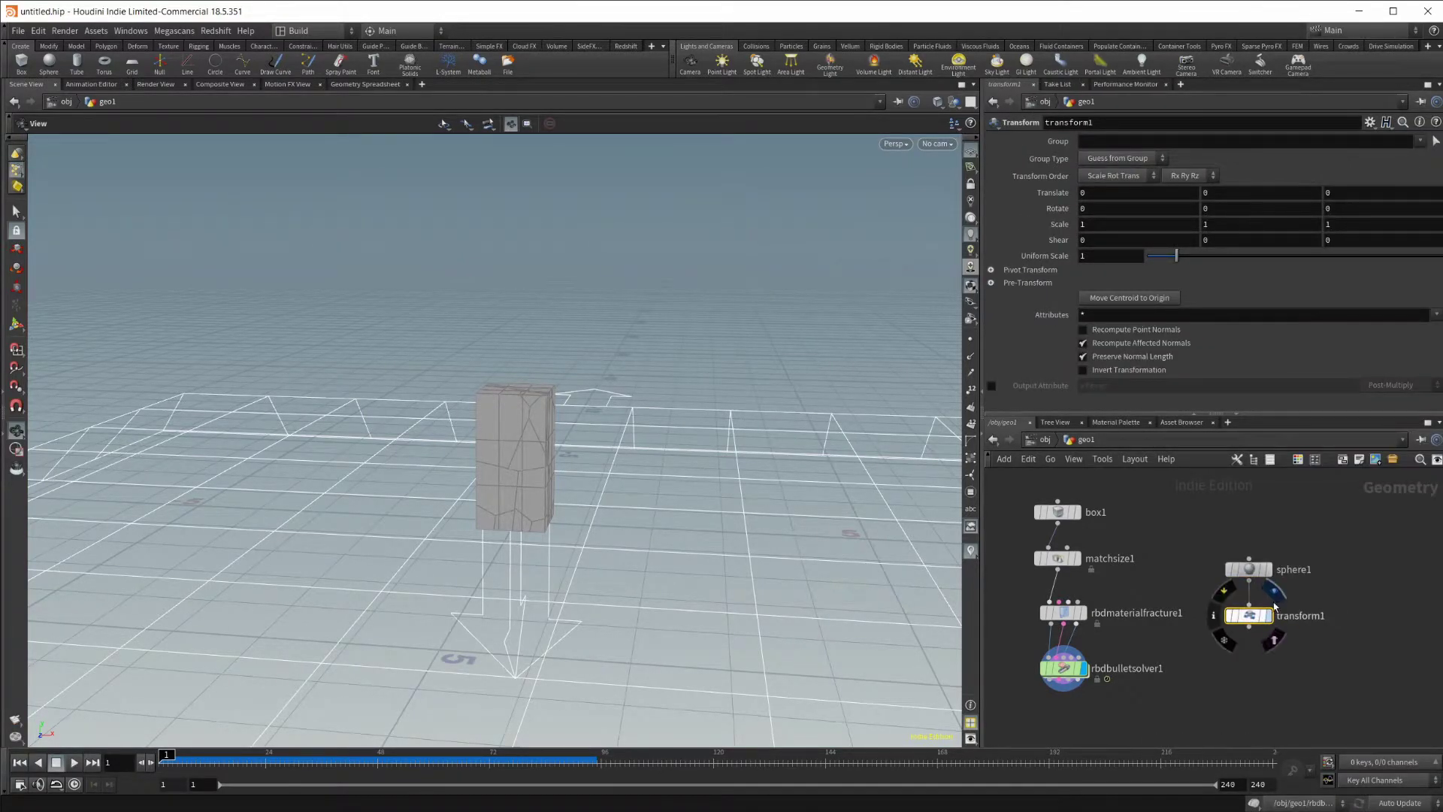
click(1274, 591)
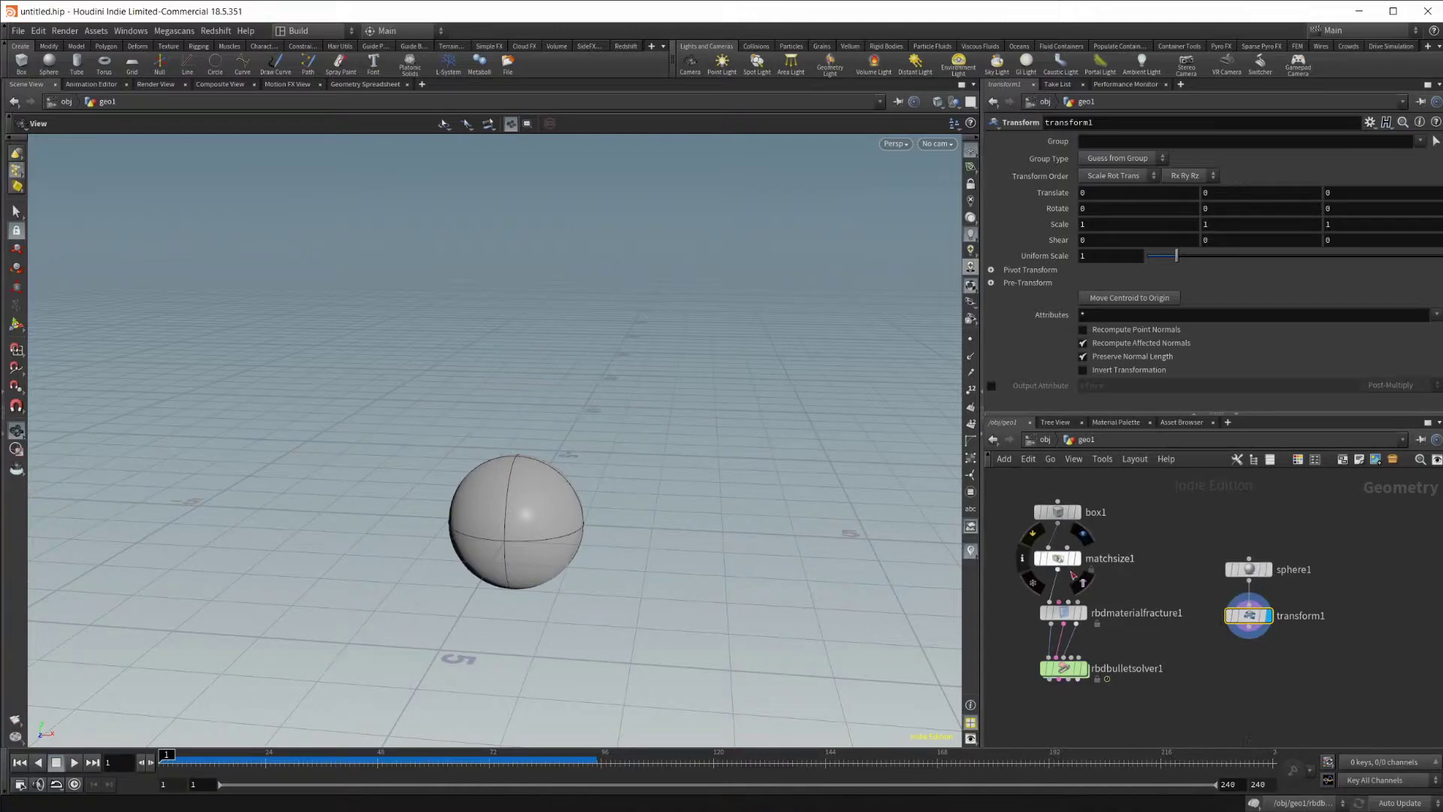
click(1075, 577)
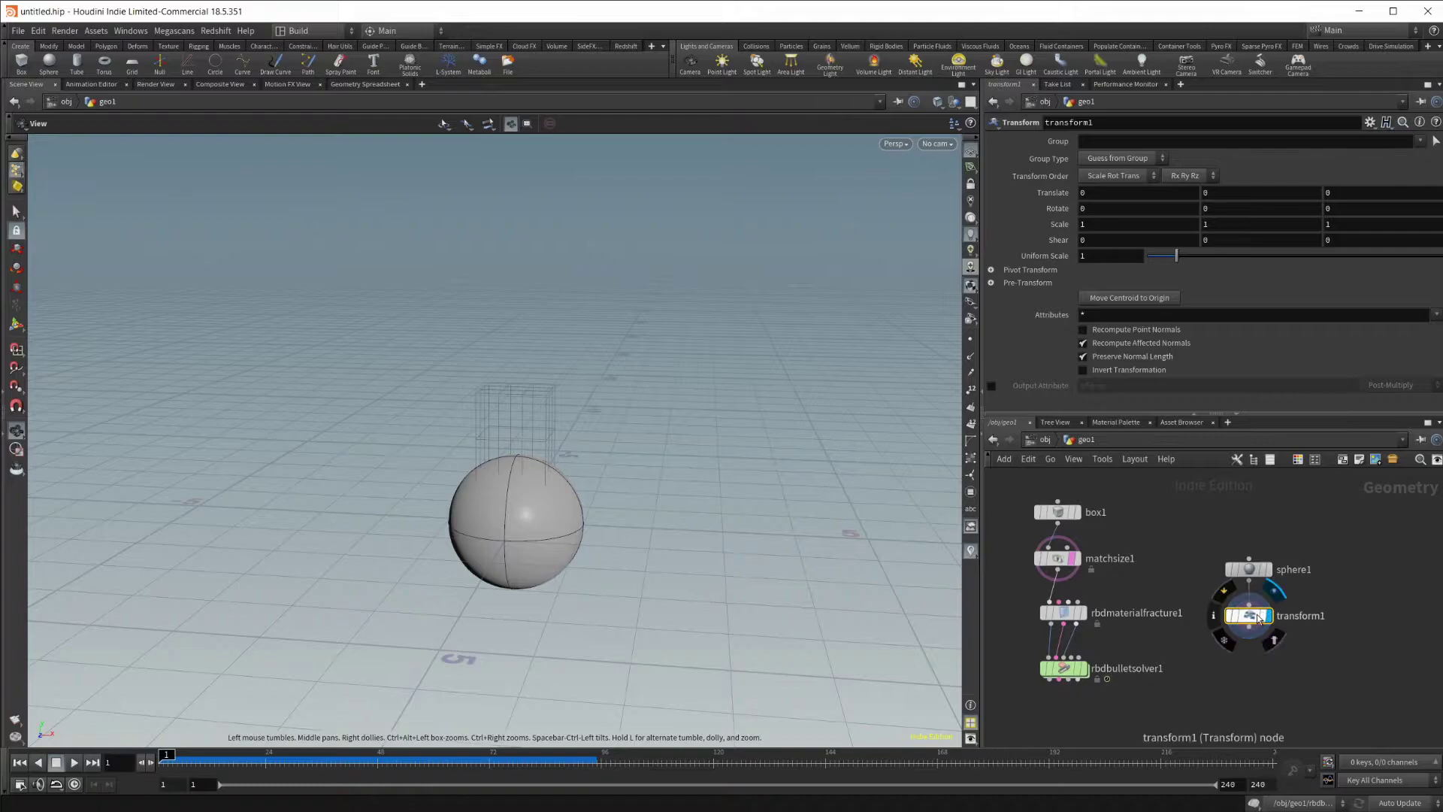
Step: Set transform1's Uniform Scale to 0.3 and make the sphere a Polygon with Frequency 4
click(1110, 257)
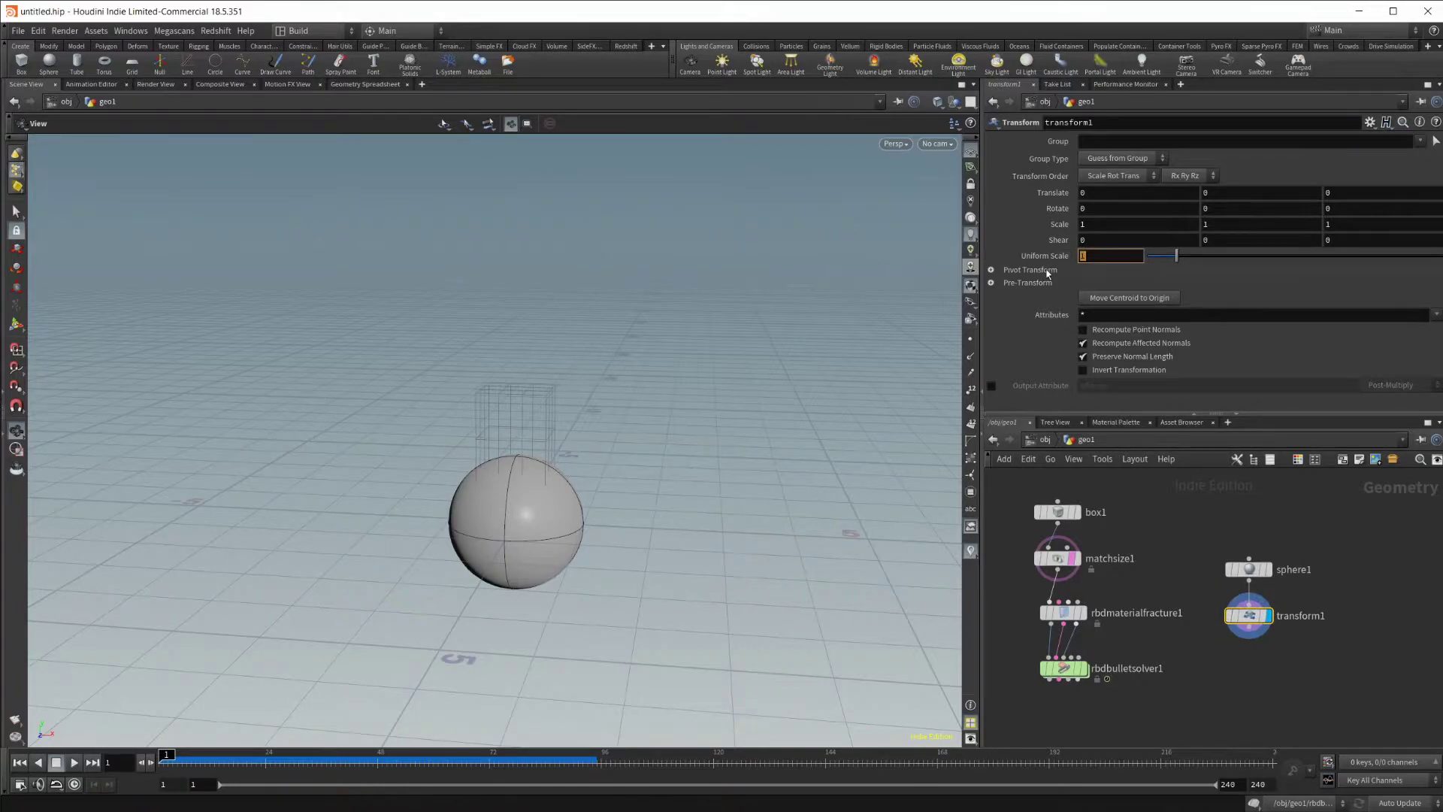
text(.3)
key(Return)
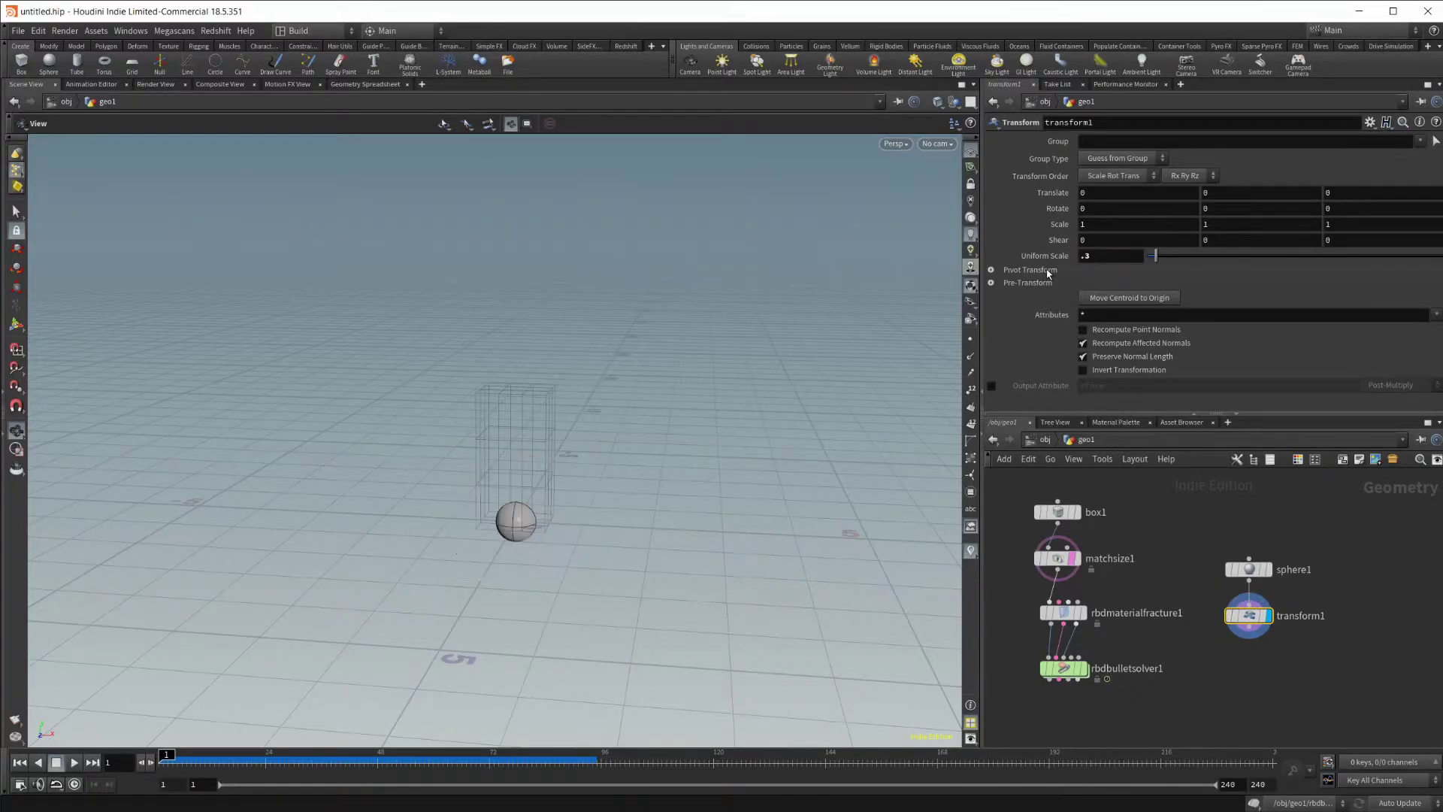
click(1248, 569)
click(1116, 142)
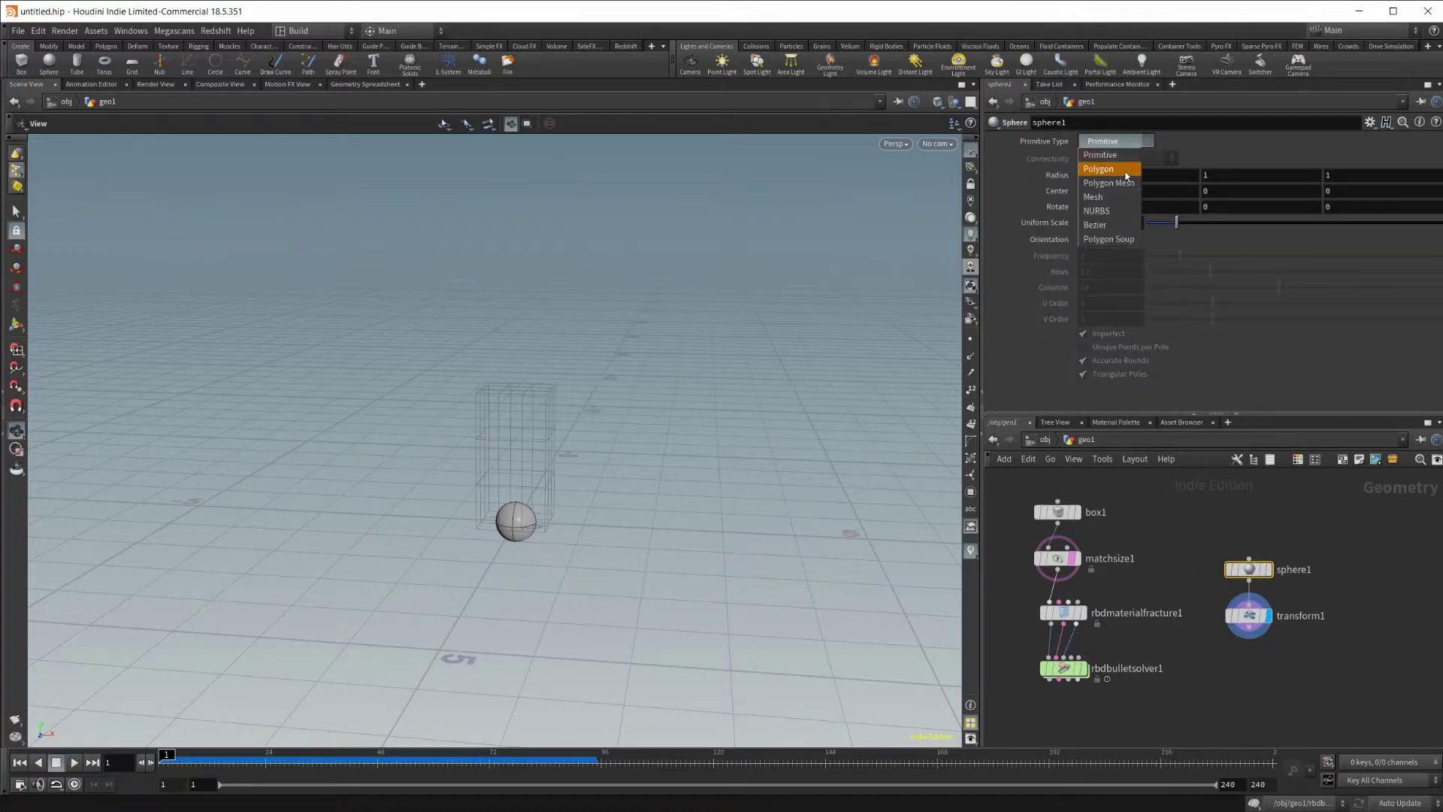
click(1120, 175)
drag(1211, 256, 1246, 255)
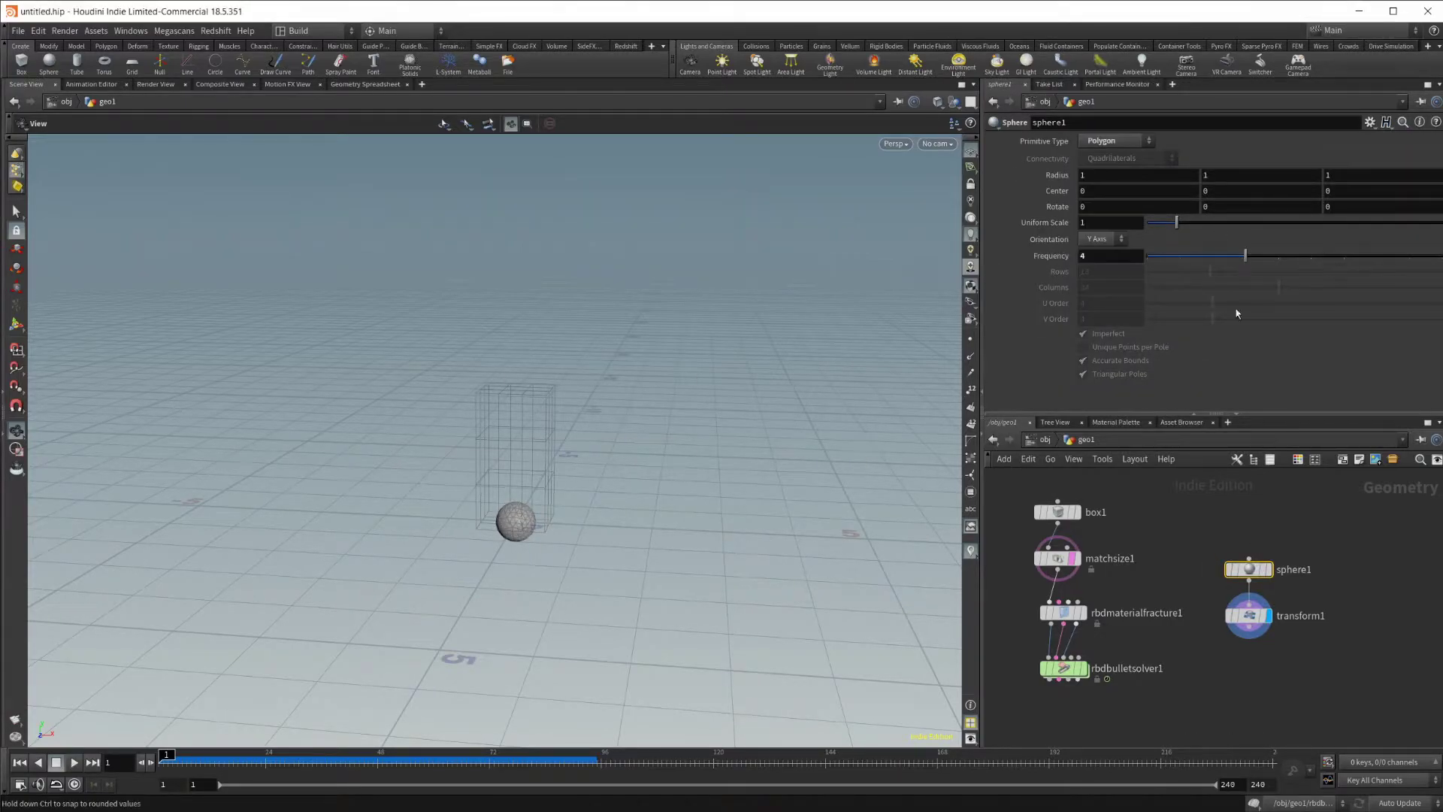
click(1248, 614)
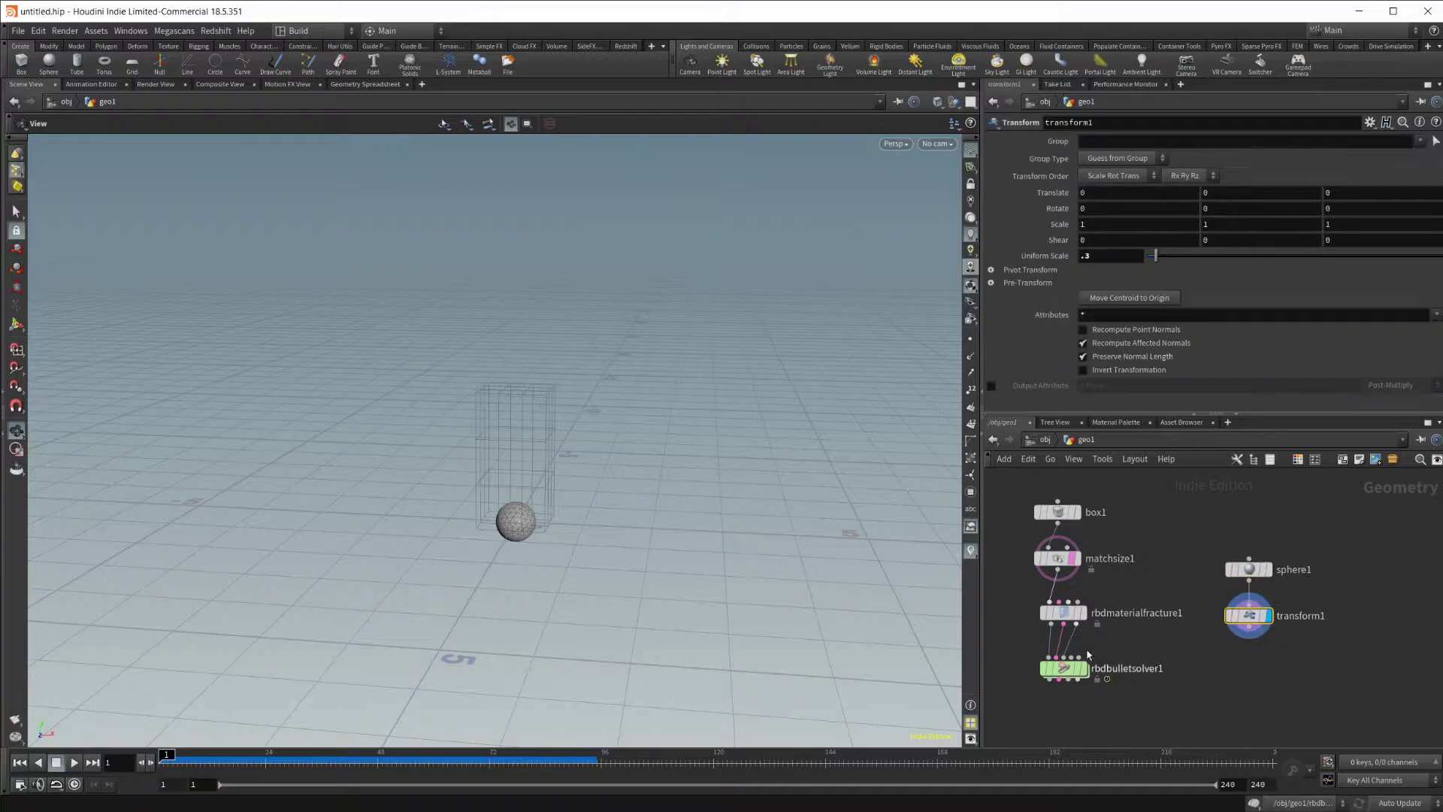
Step: Move the sphere up and right of the box and keyframe its translate at frame 1
key(Return)
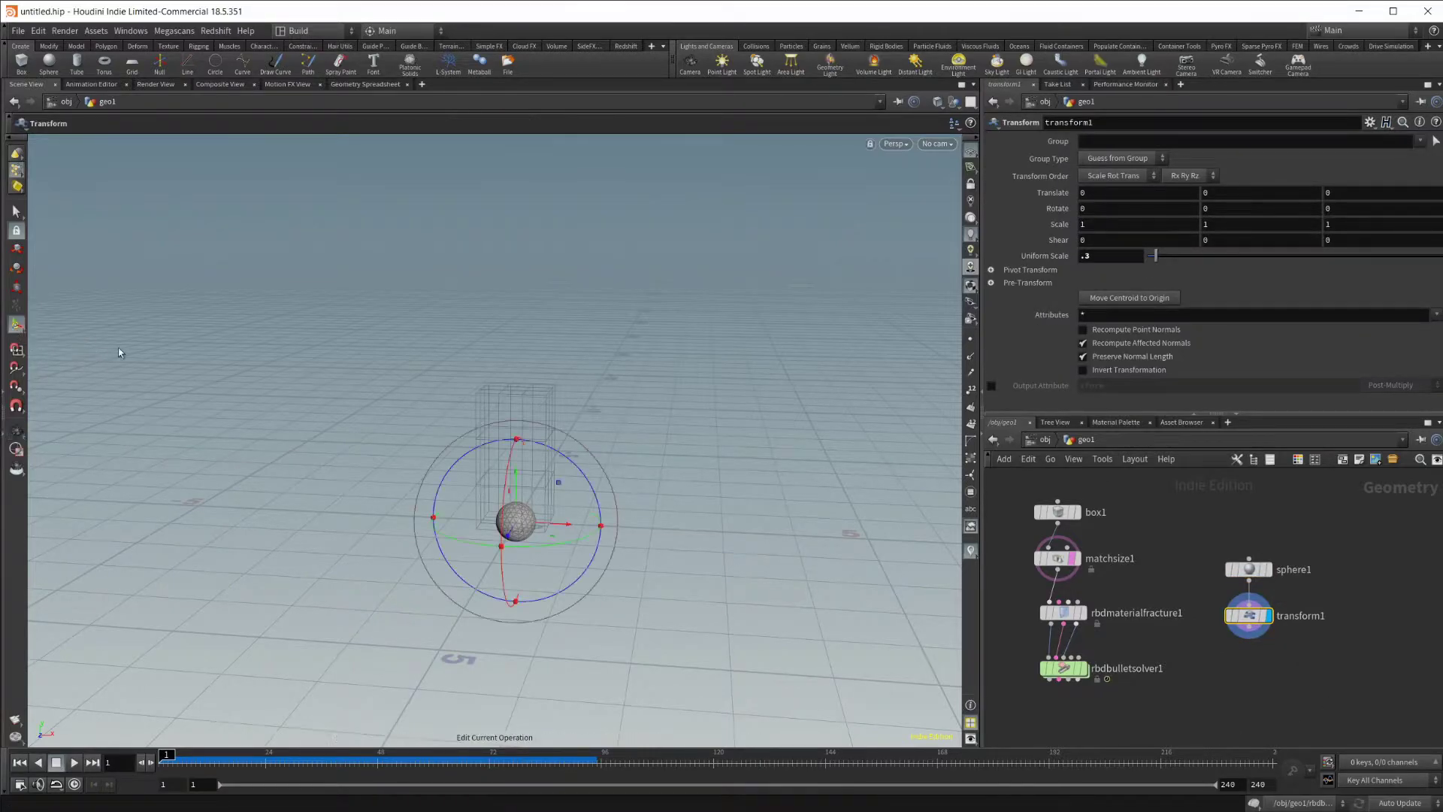
drag(525, 485, 766, 374)
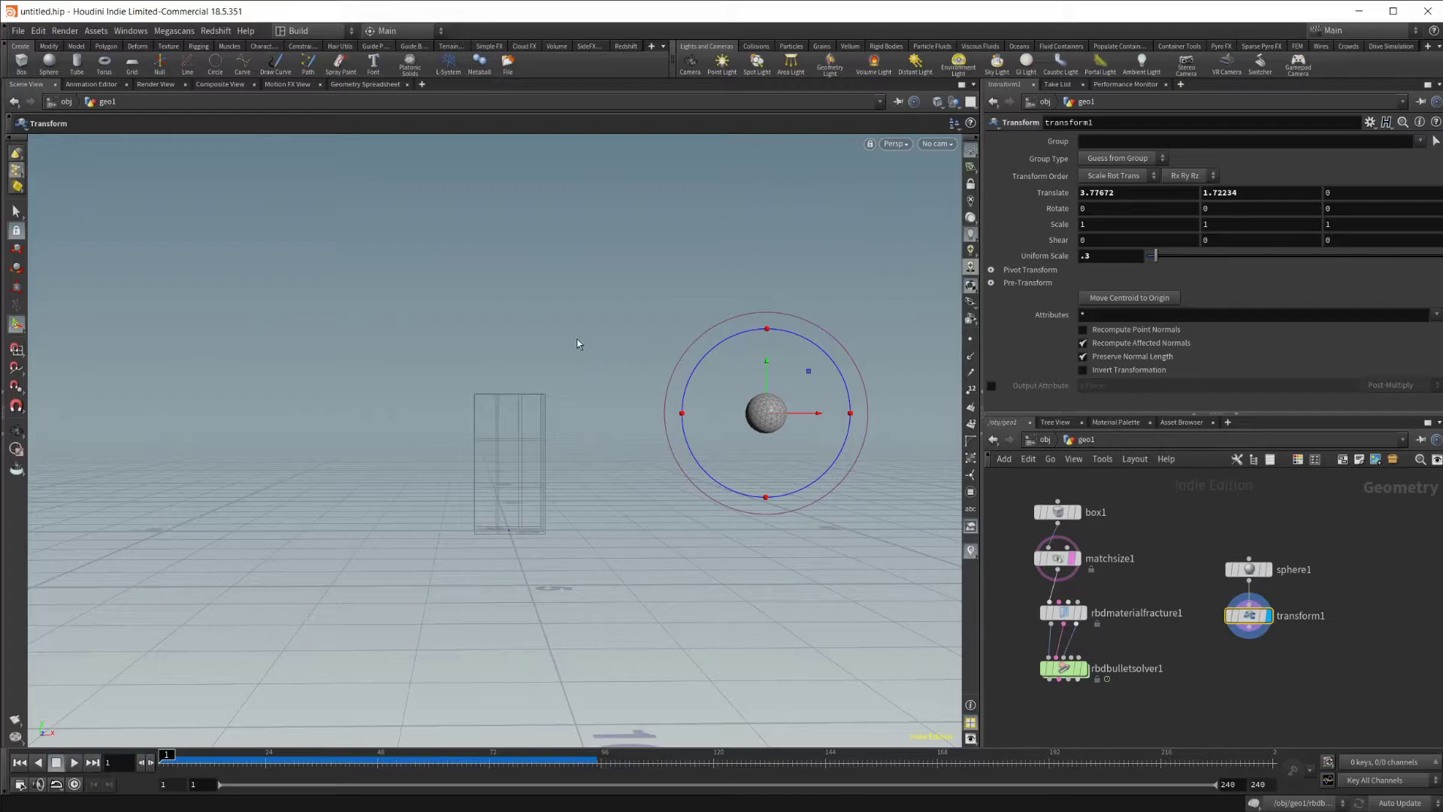
alt+click(1056, 193)
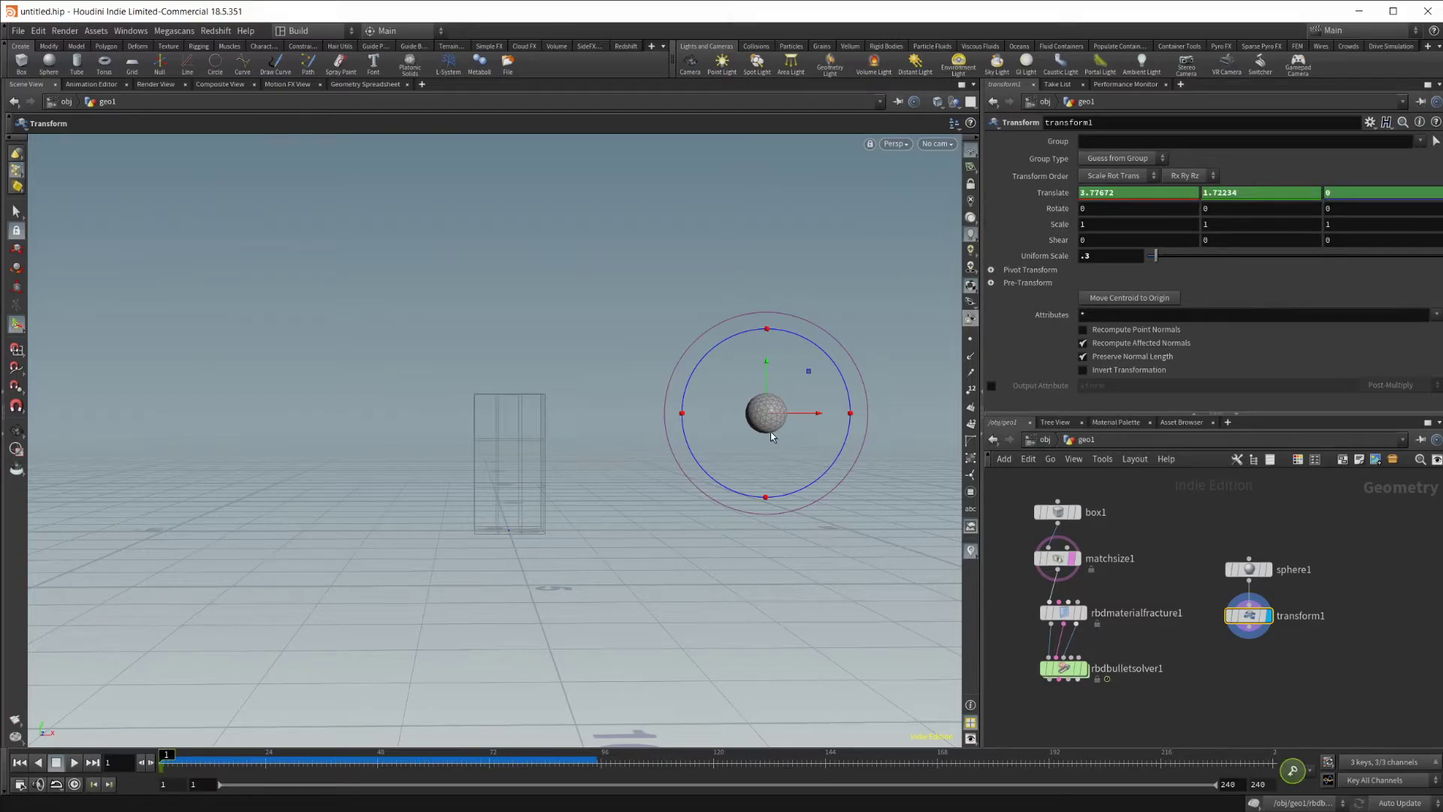
Step: At about frame 93 move the sphere left of the box, key it, and play back
drag(490, 763, 587, 765)
drag(820, 416, 232, 638)
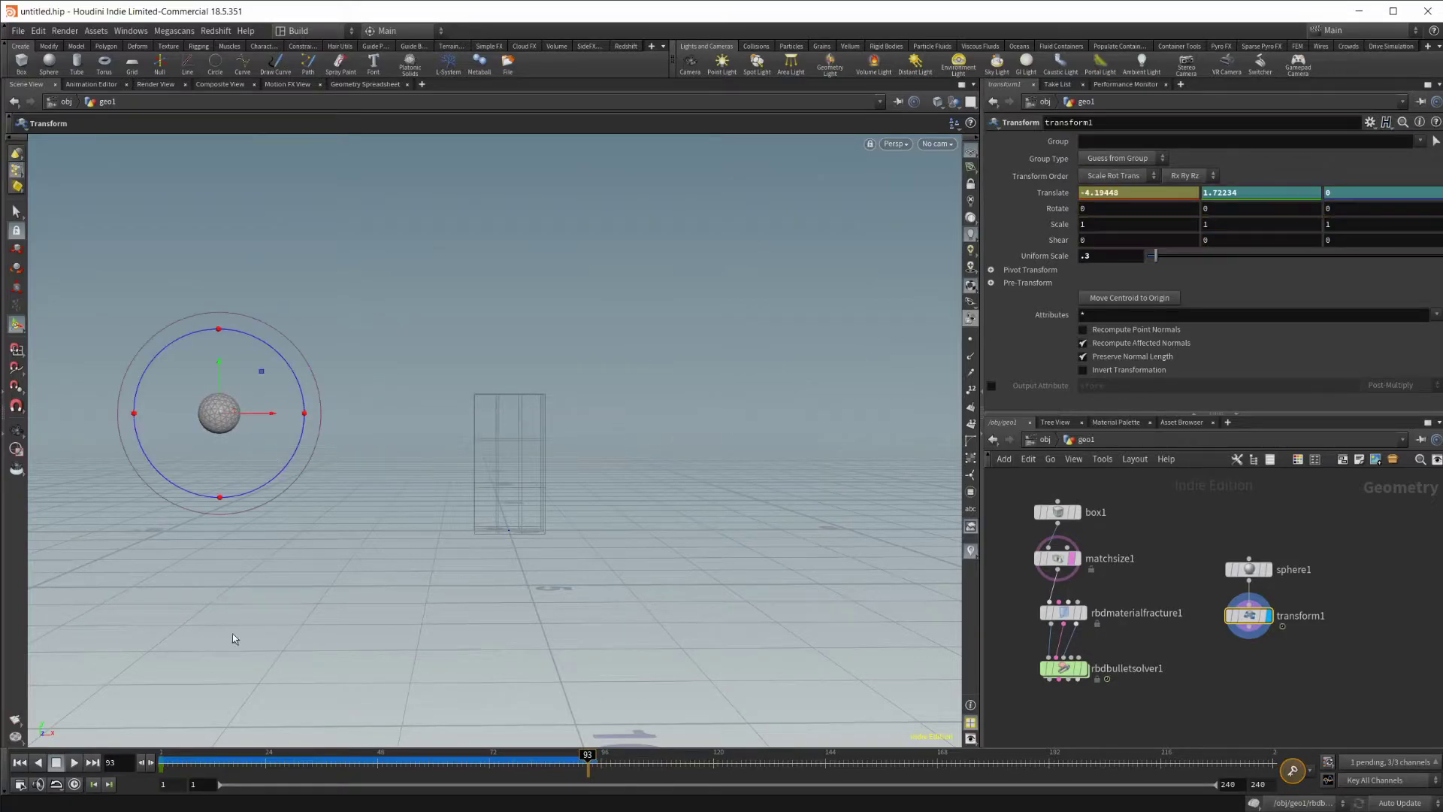
alt+click(1061, 194)
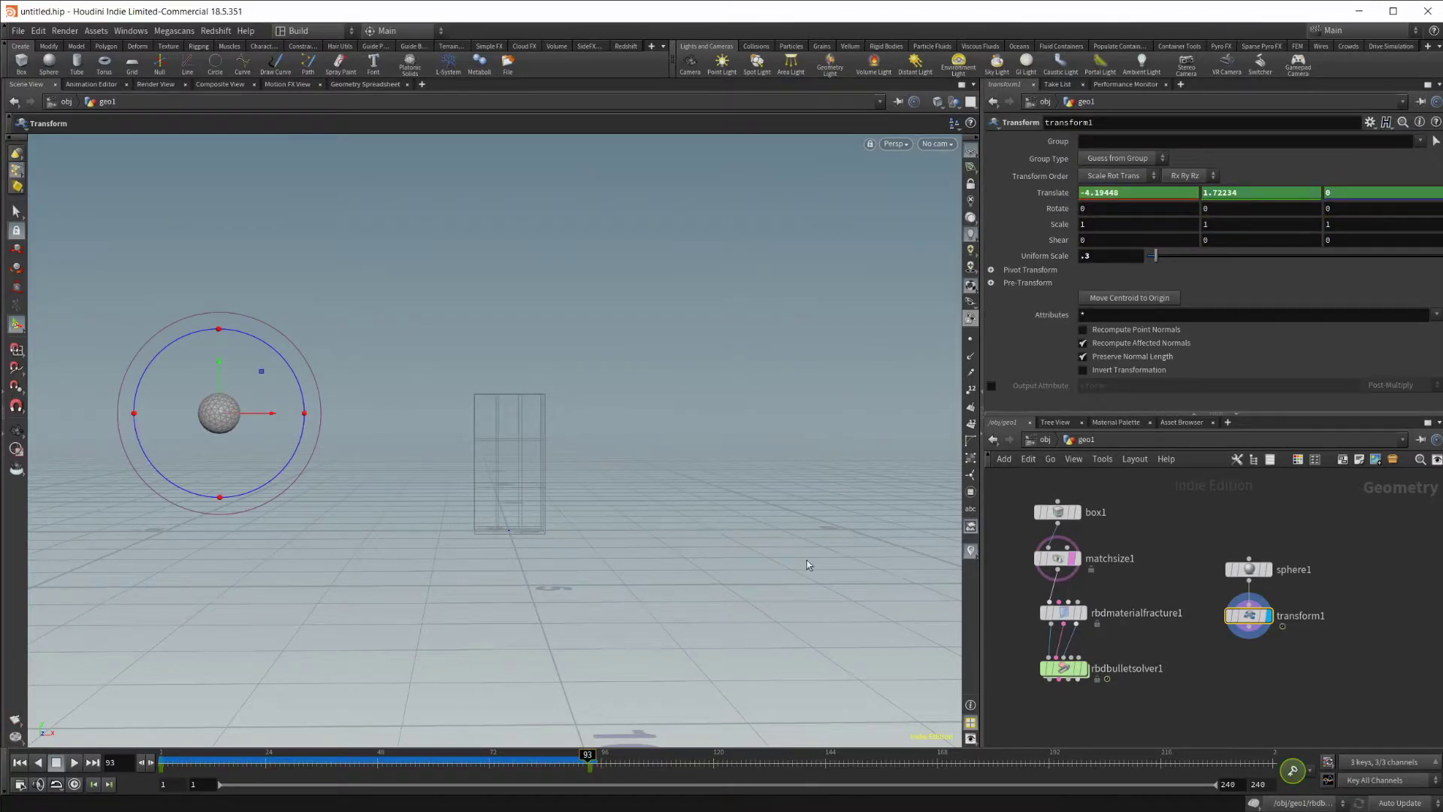
click(19, 762)
click(75, 764)
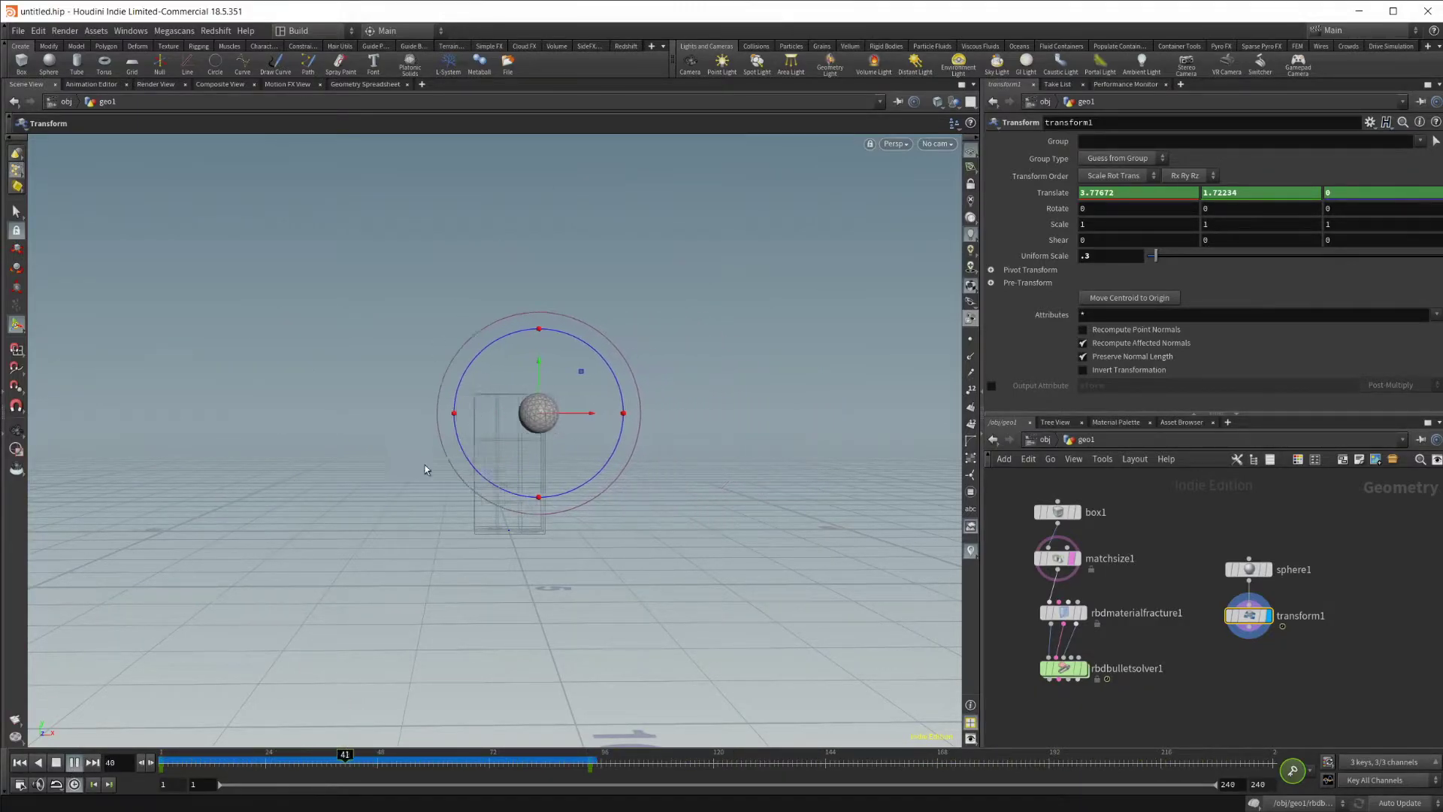
click(27, 763)
alt+drag(582, 561, 605, 513)
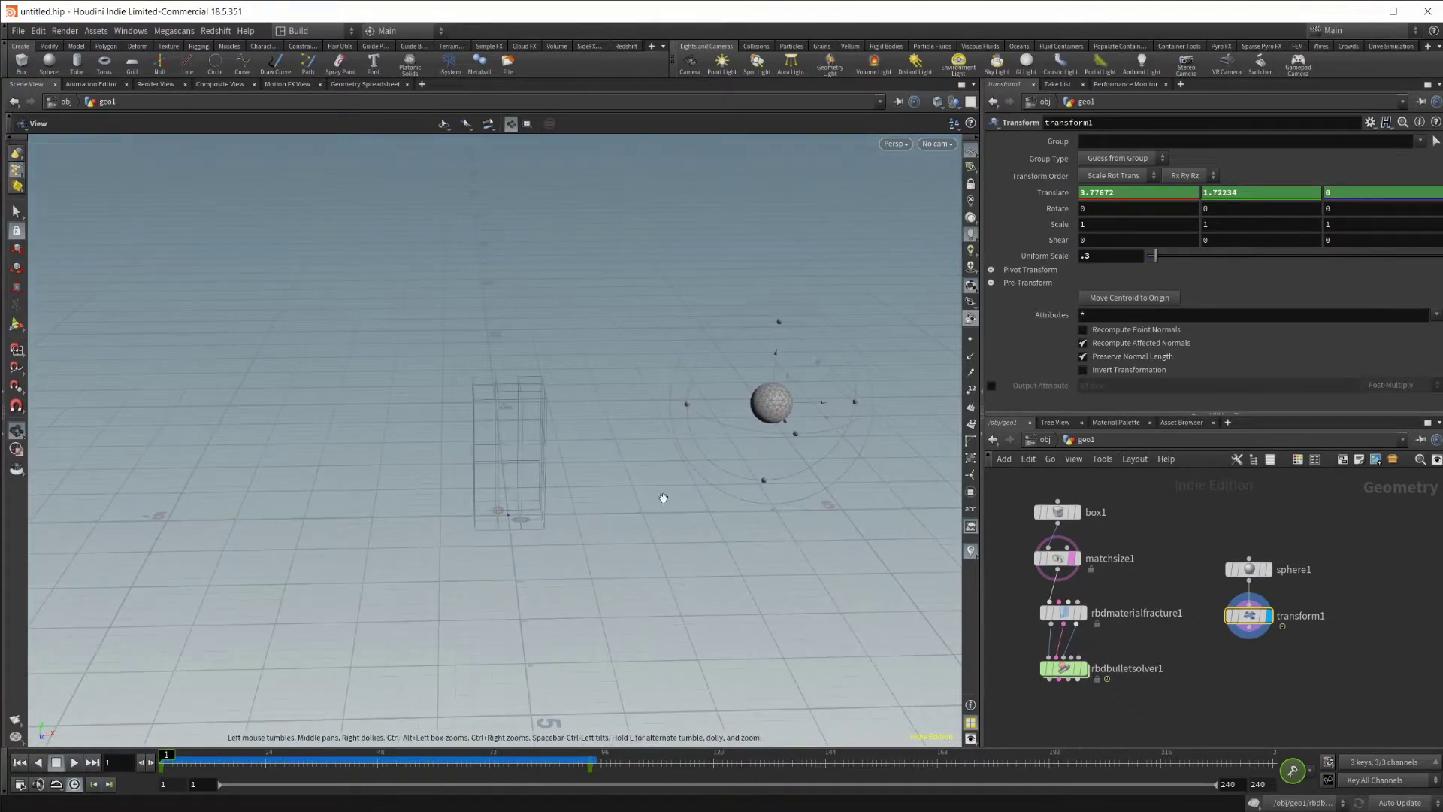
Step: Add an RBD Configure node under transform1 and wire it into rbdbulletsolver1
shift+click(1249, 569)
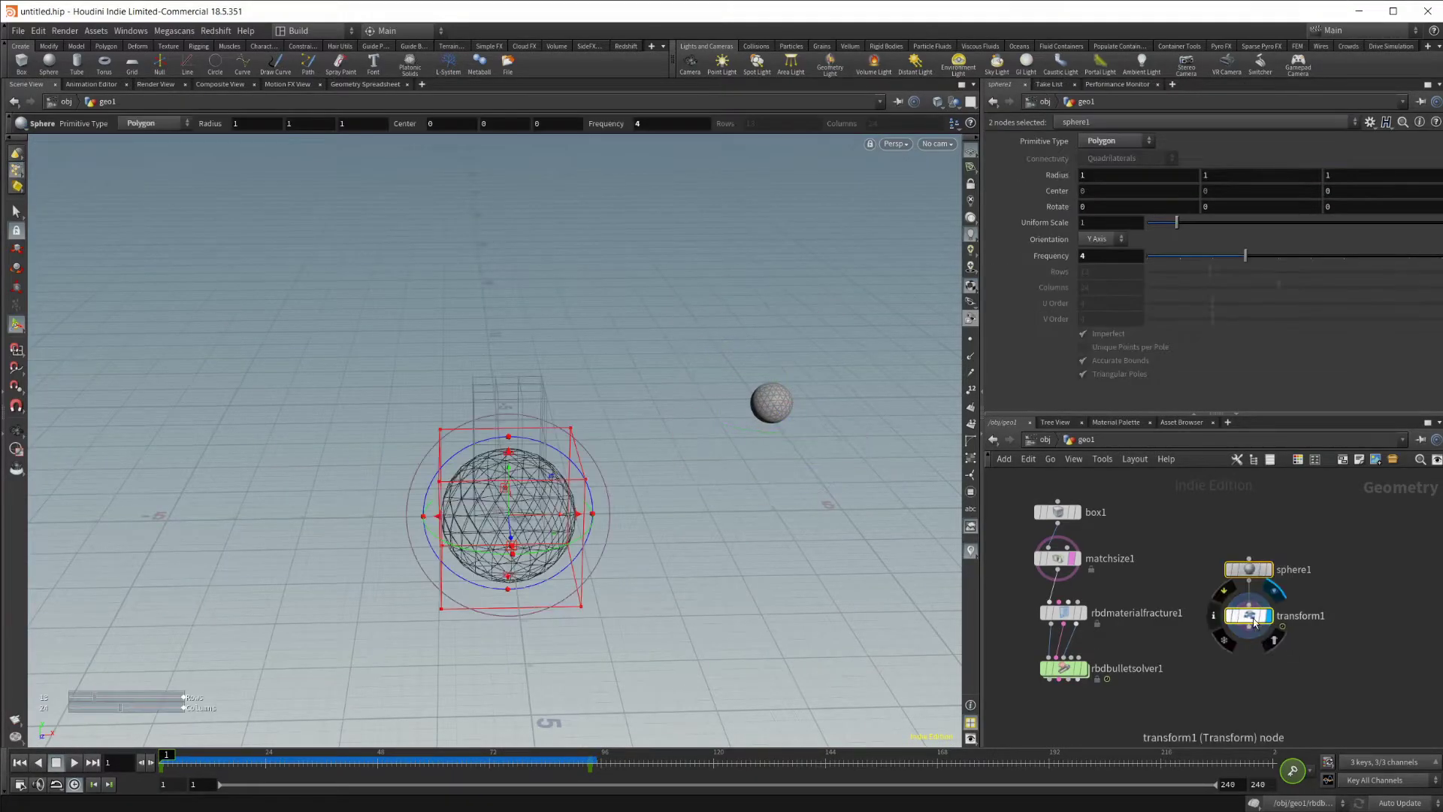
drag(1248, 615, 1245, 571)
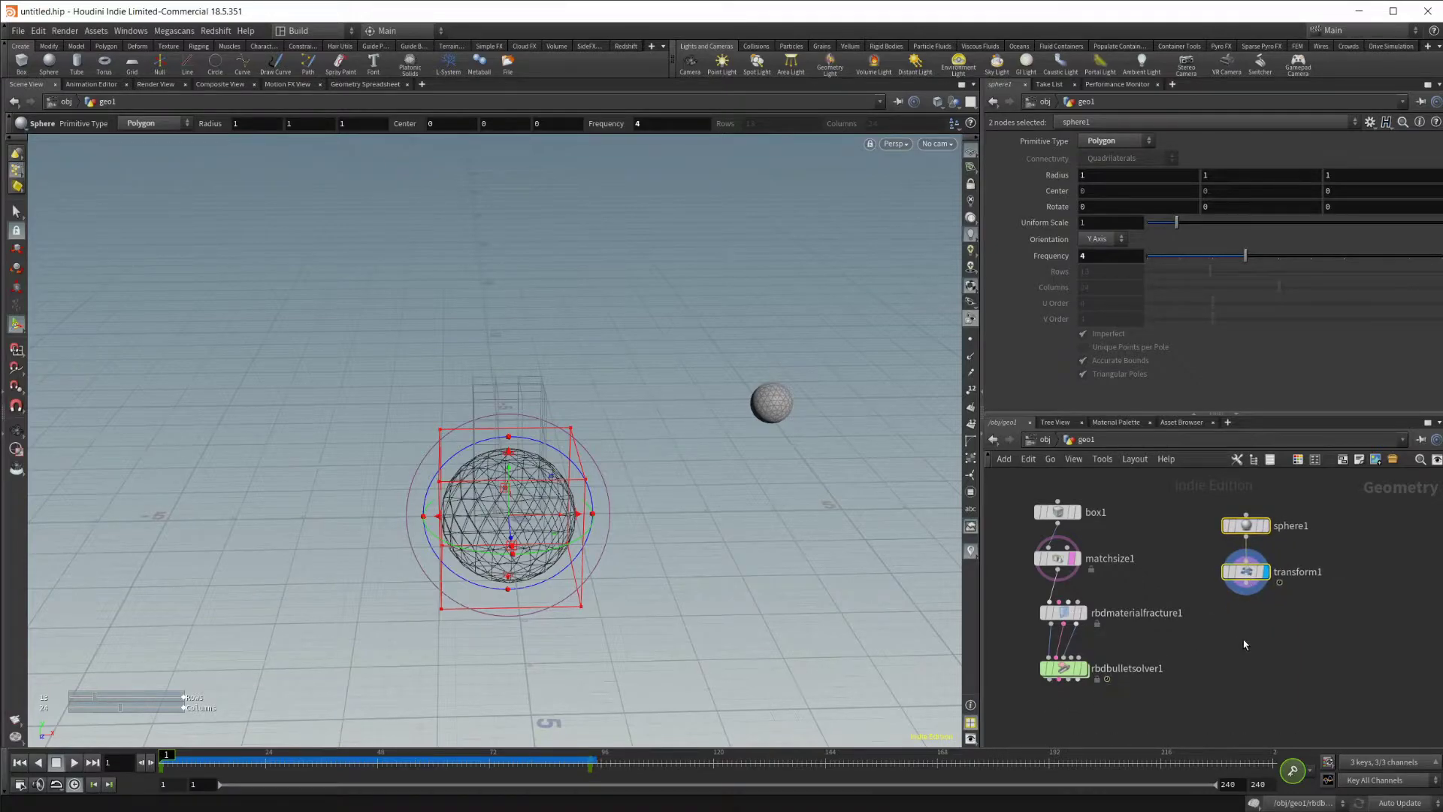
click(1246, 571)
key(Tab)
text(r)
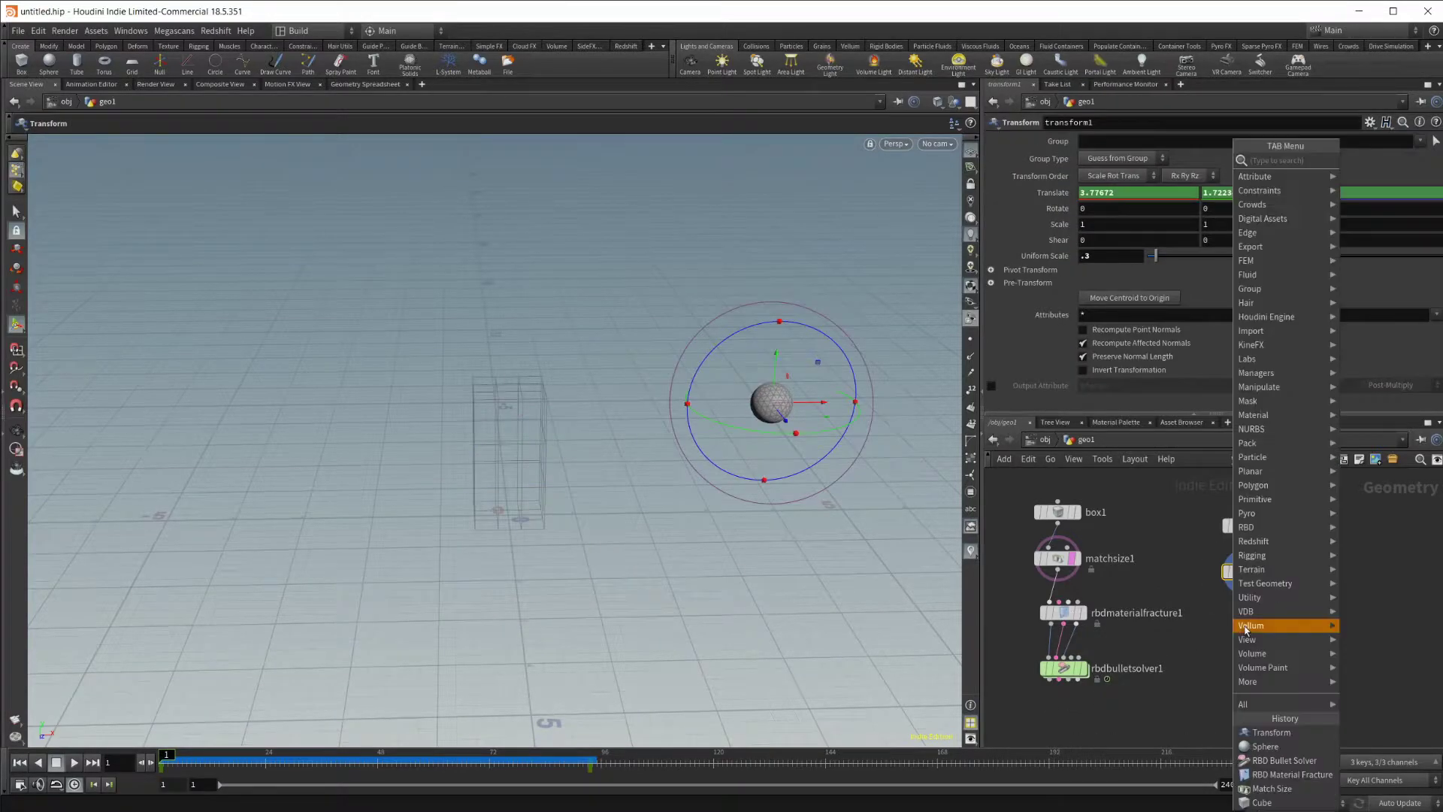
text(bd)
key(Down)
key(Down)
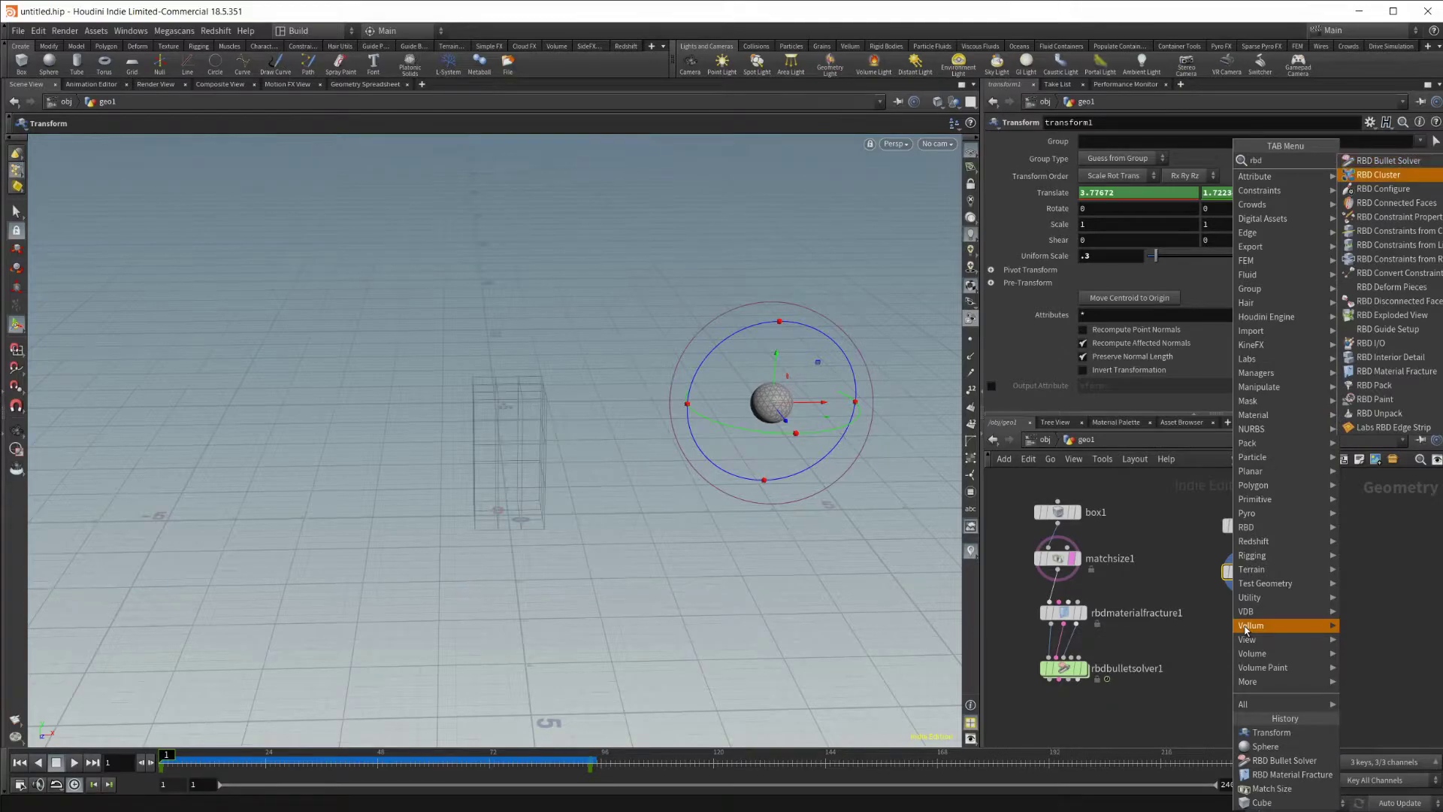
key(Return)
click(1245, 628)
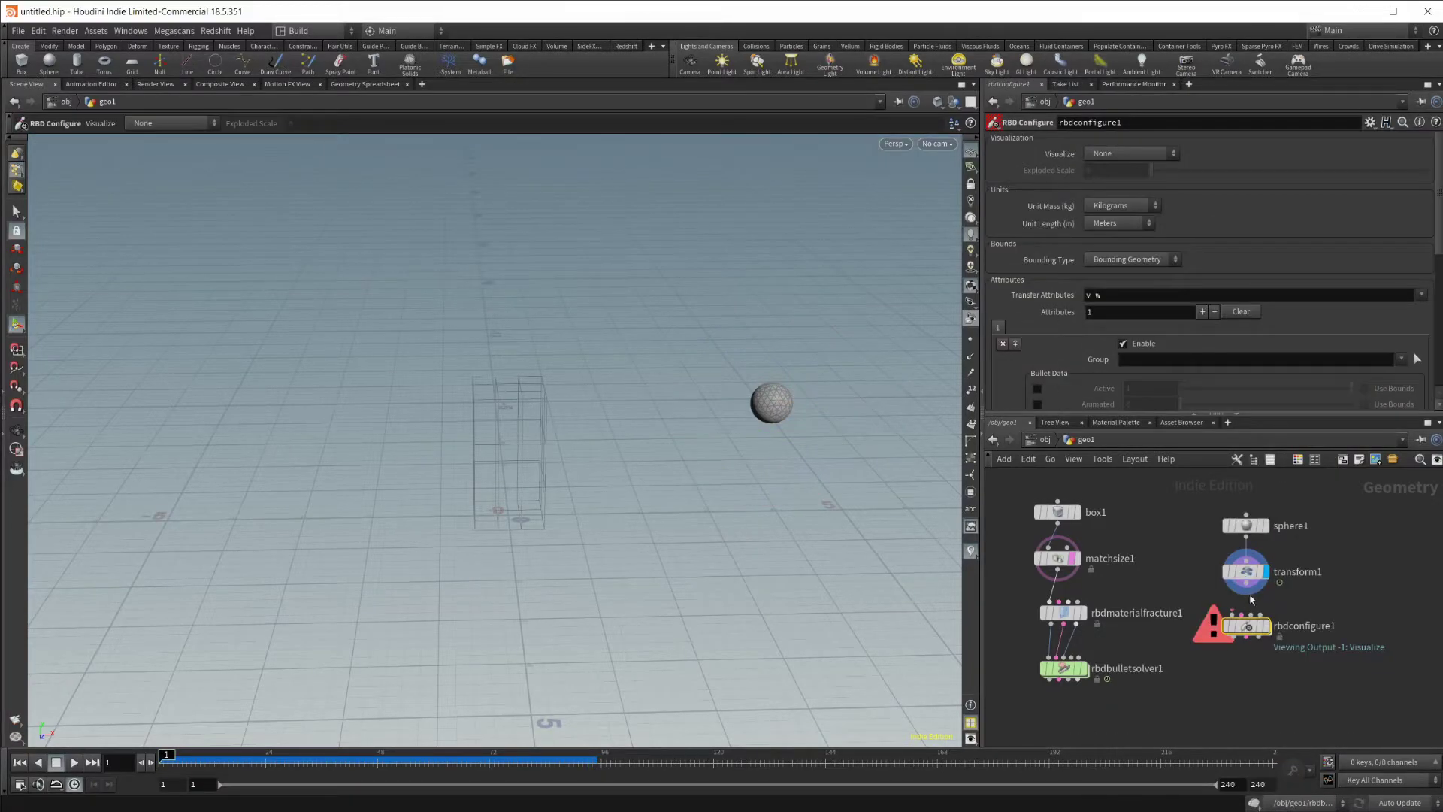
drag(1234, 638, 1096, 688)
Step: Set the sphere's Bullet Data to Active, display the solver, and play the simulation
scroll(1085, 337, down, 3)
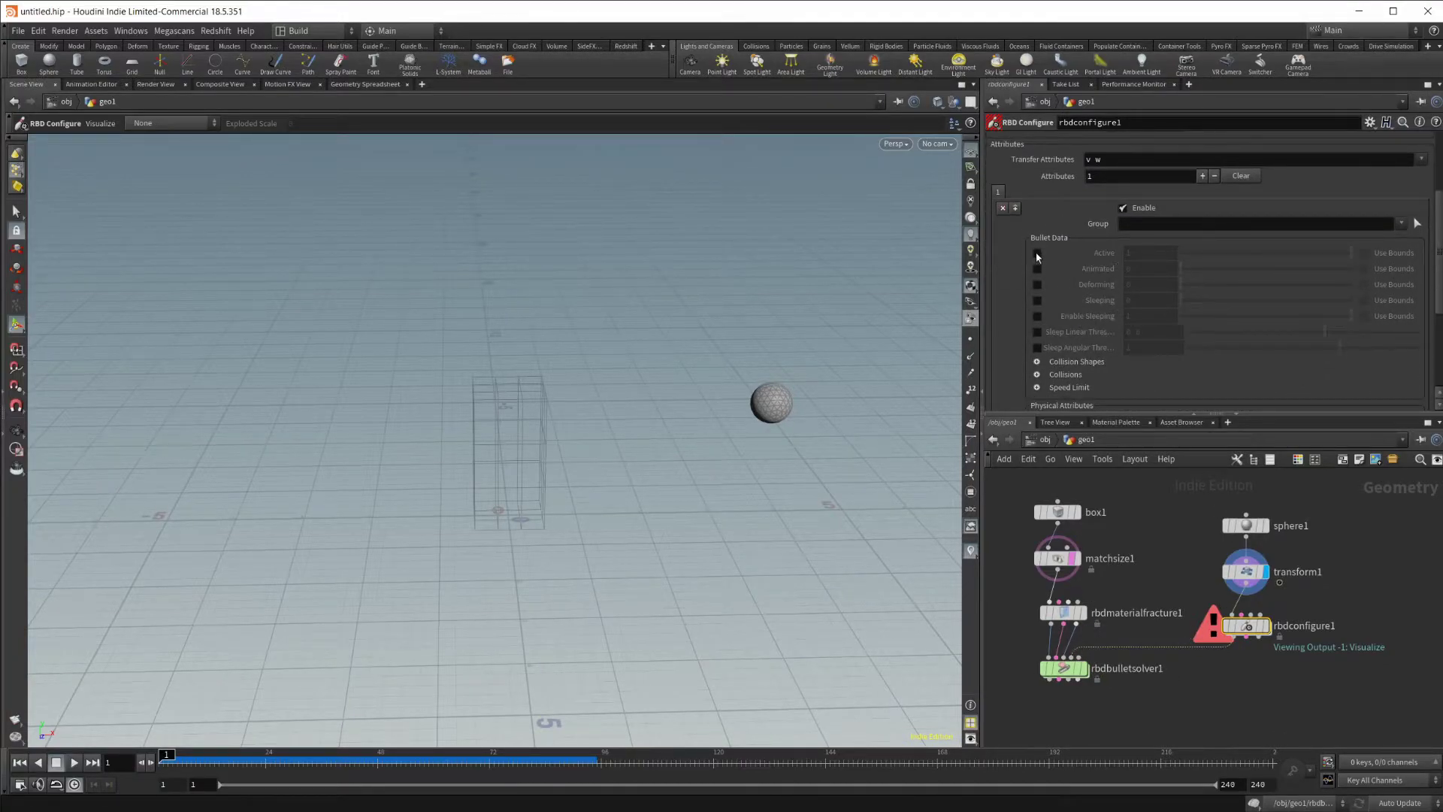
click(1036, 253)
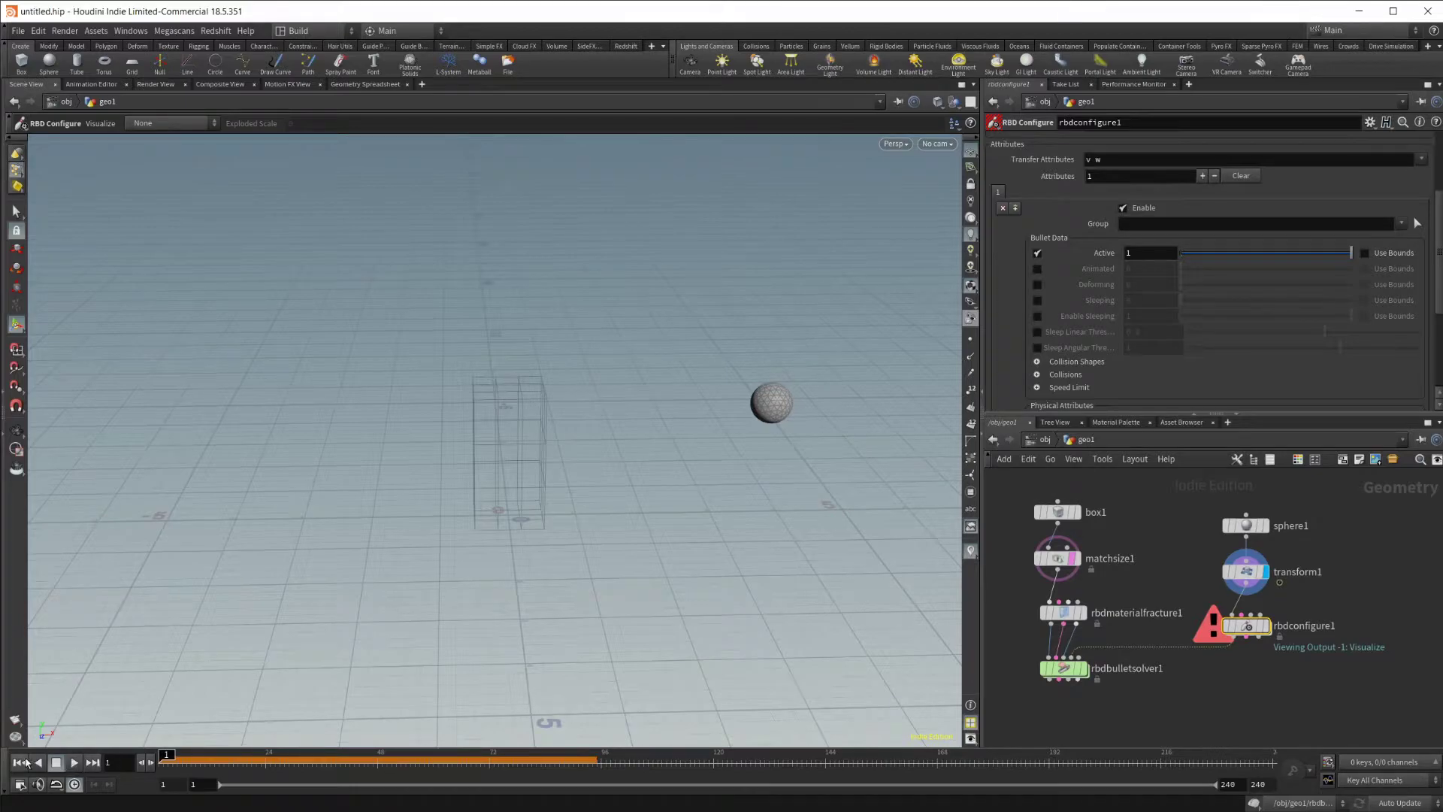
click(1082, 668)
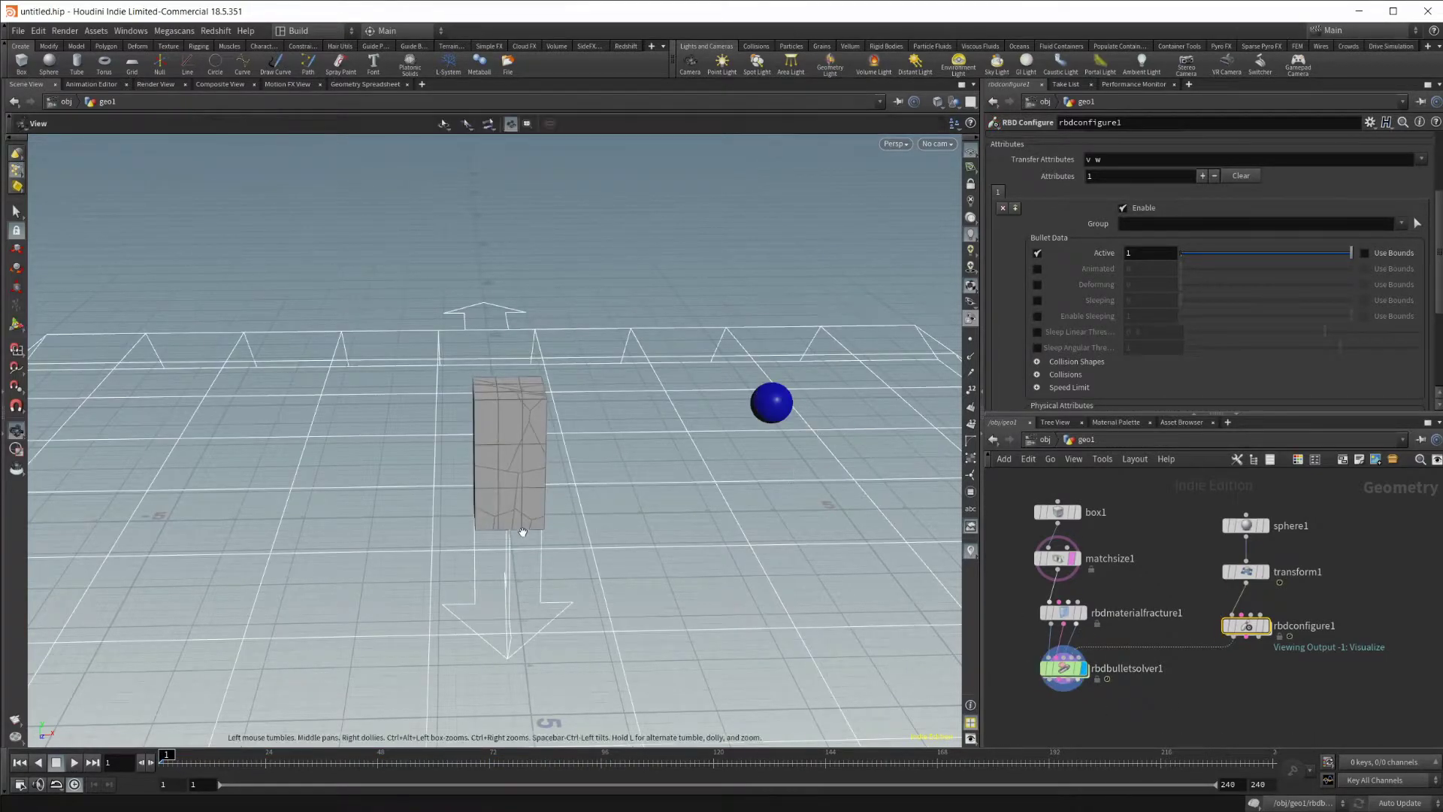
alt+drag(658, 459, 899, 371)
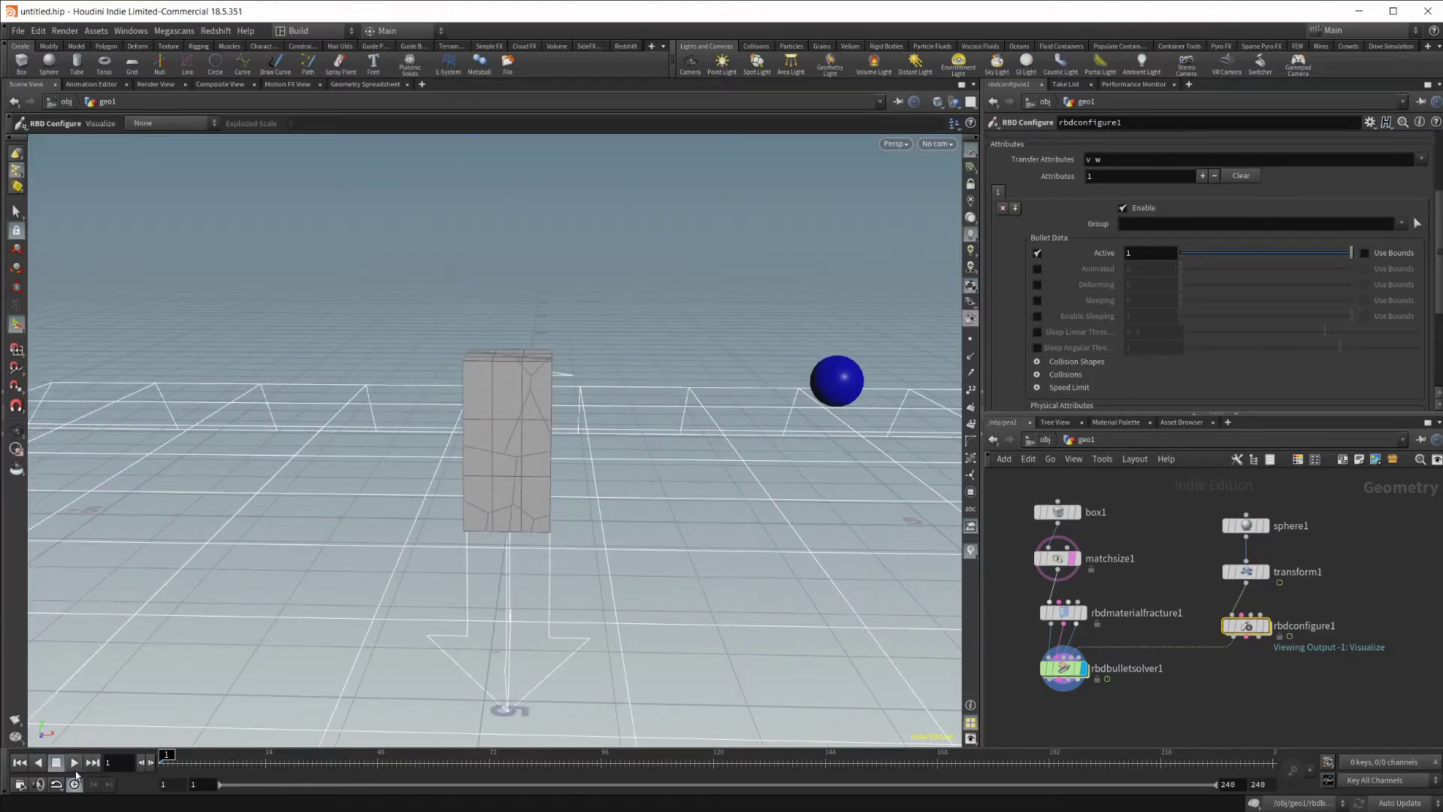
click(74, 762)
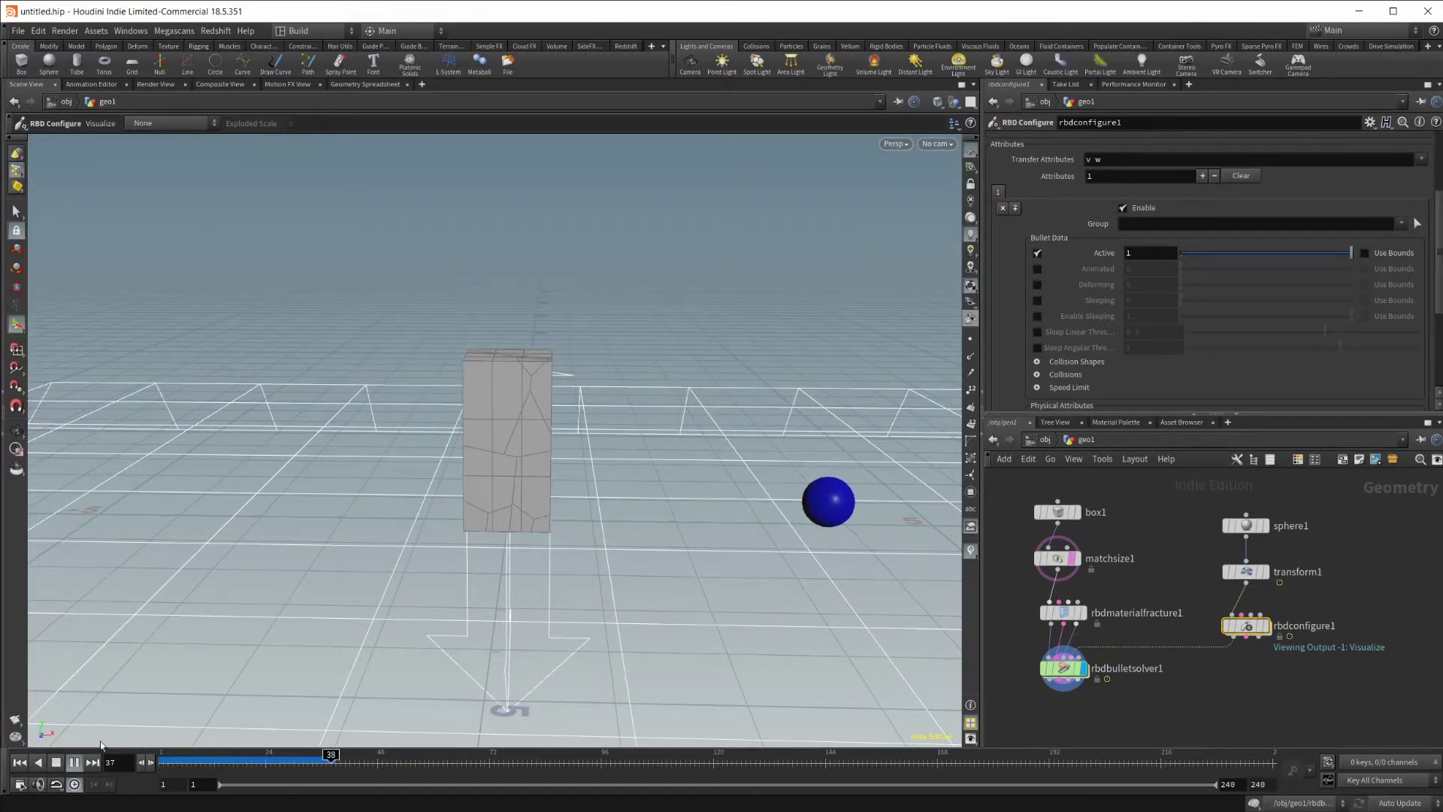
click(55, 762)
alt+drag(506, 600, 579, 554)
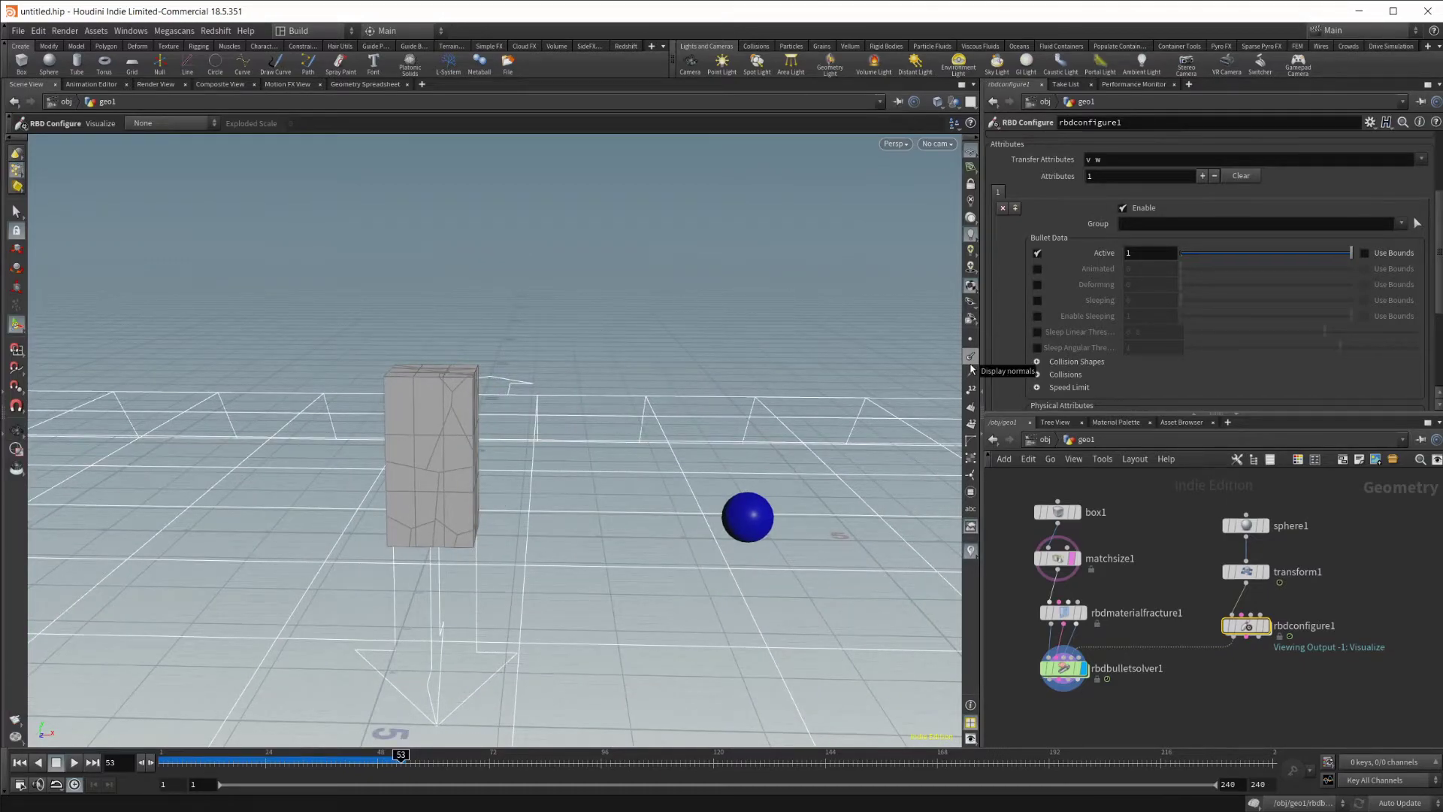
Step: Test the sphere with Animated and then Deforming enabled in rbdconfigure1 during playback
click(19, 762)
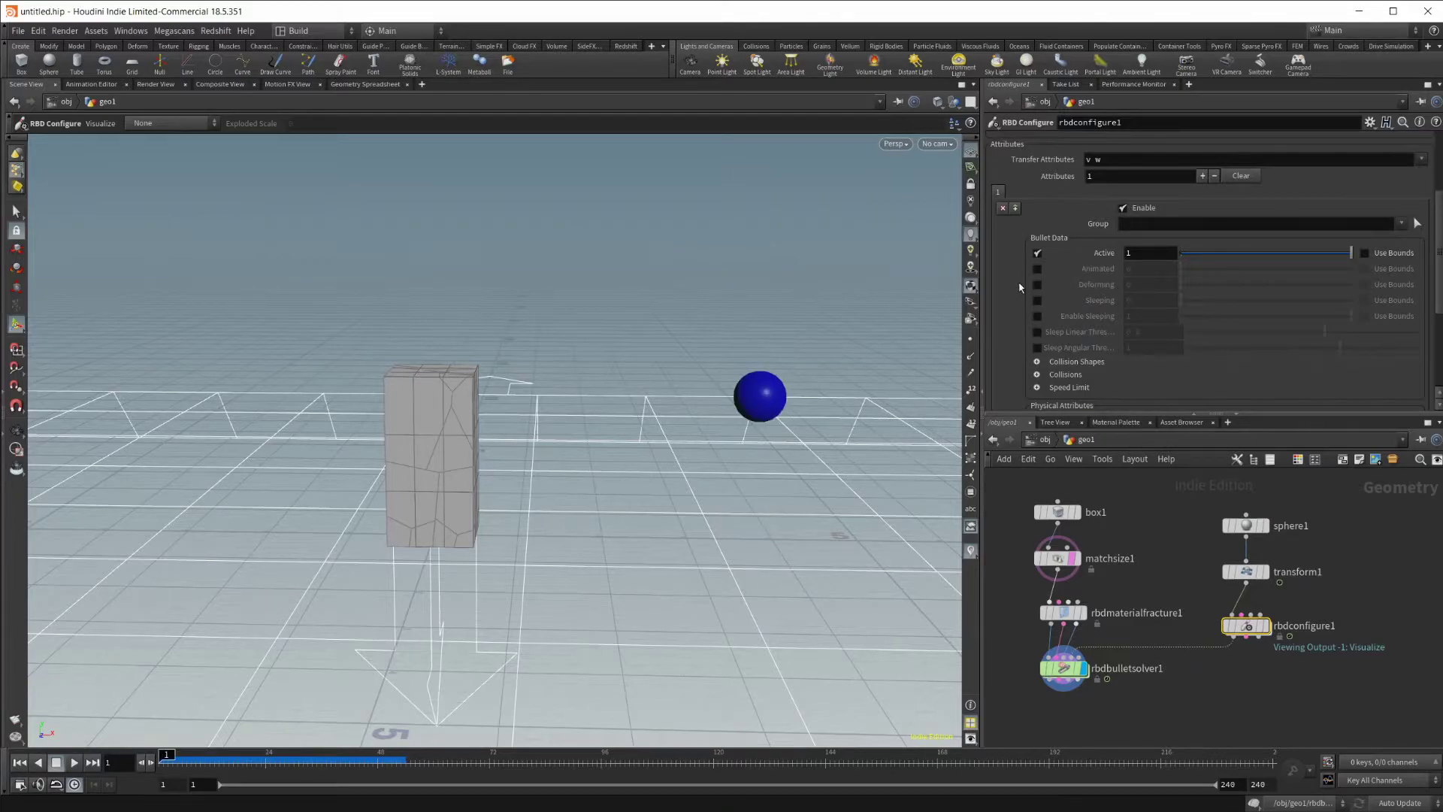
click(1037, 268)
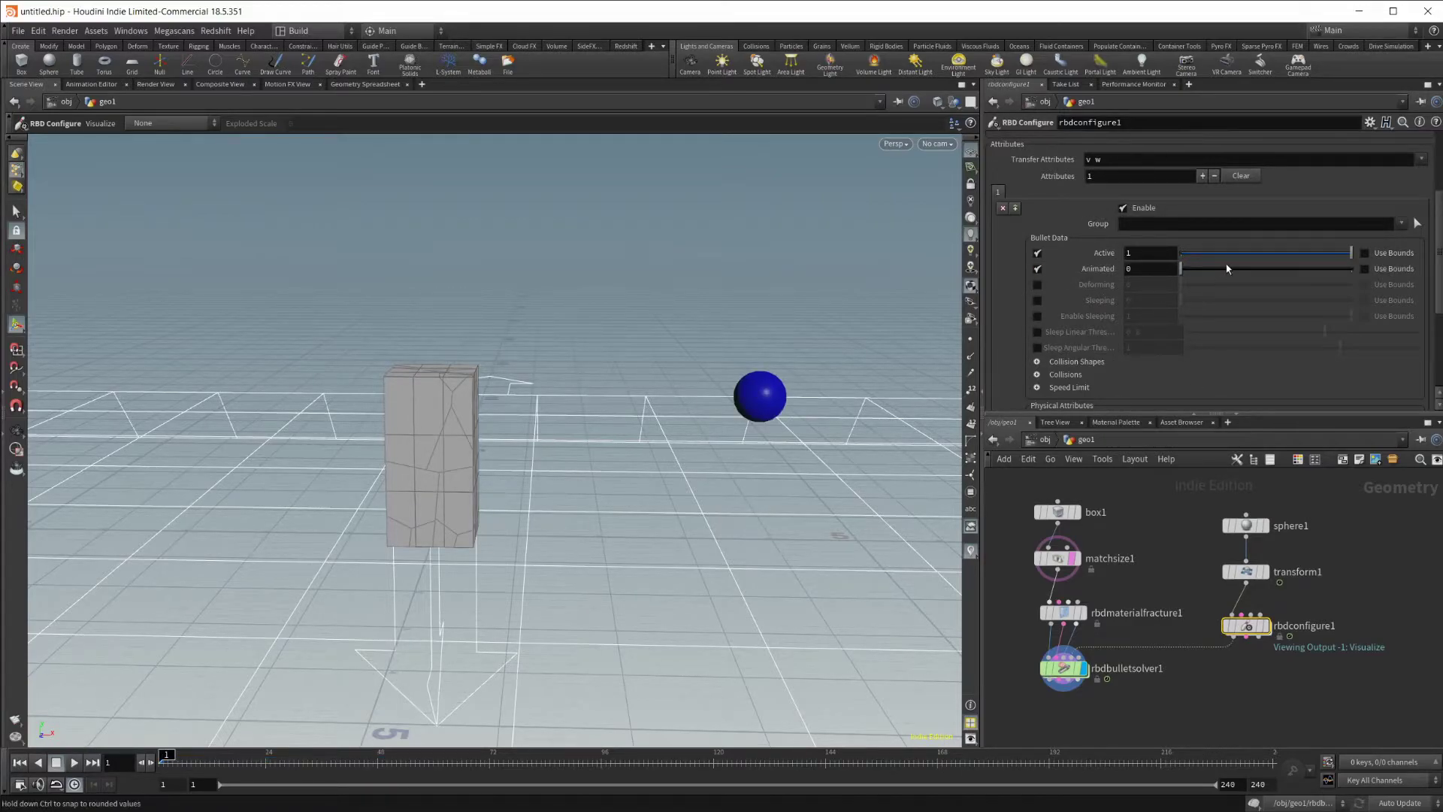
click(76, 760)
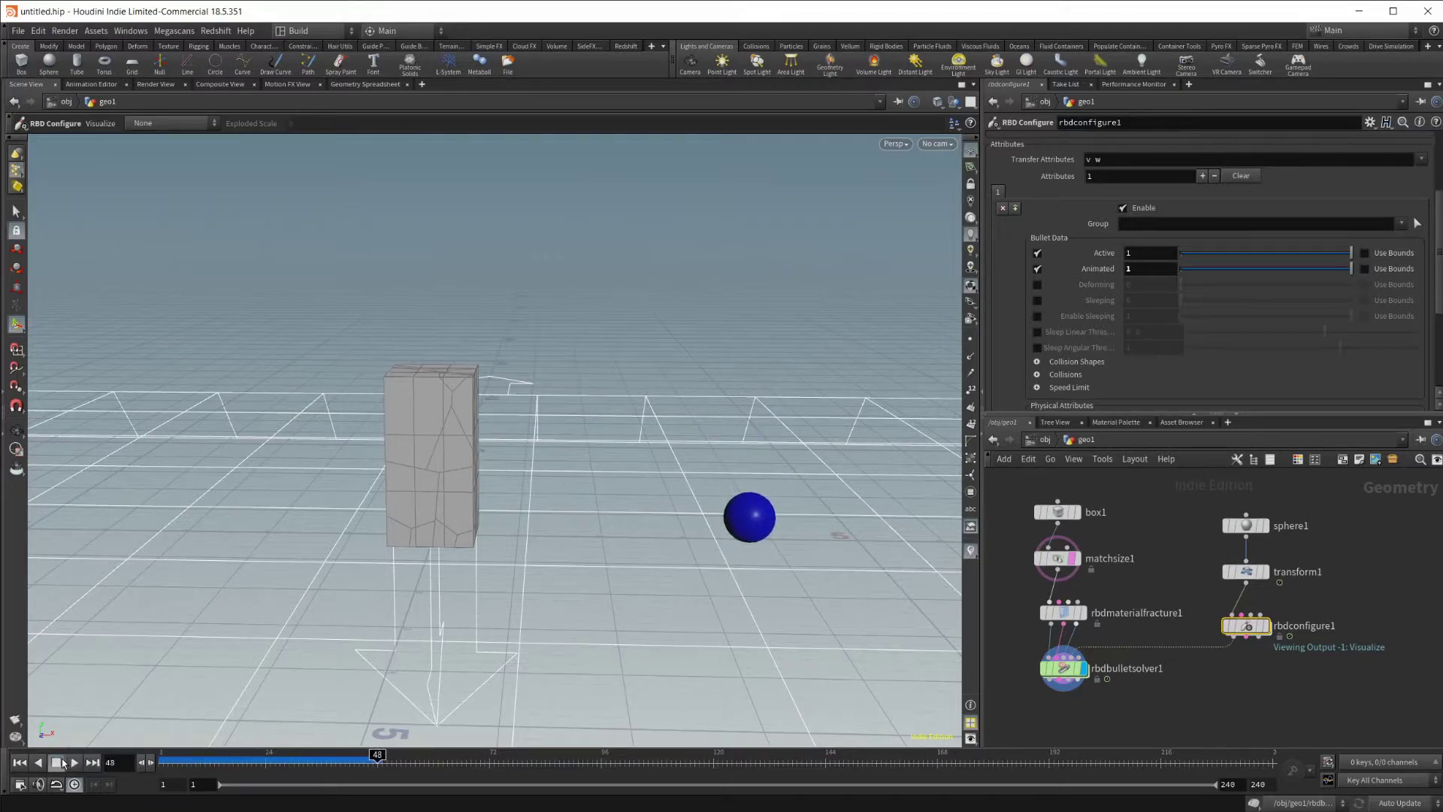
click(1038, 284)
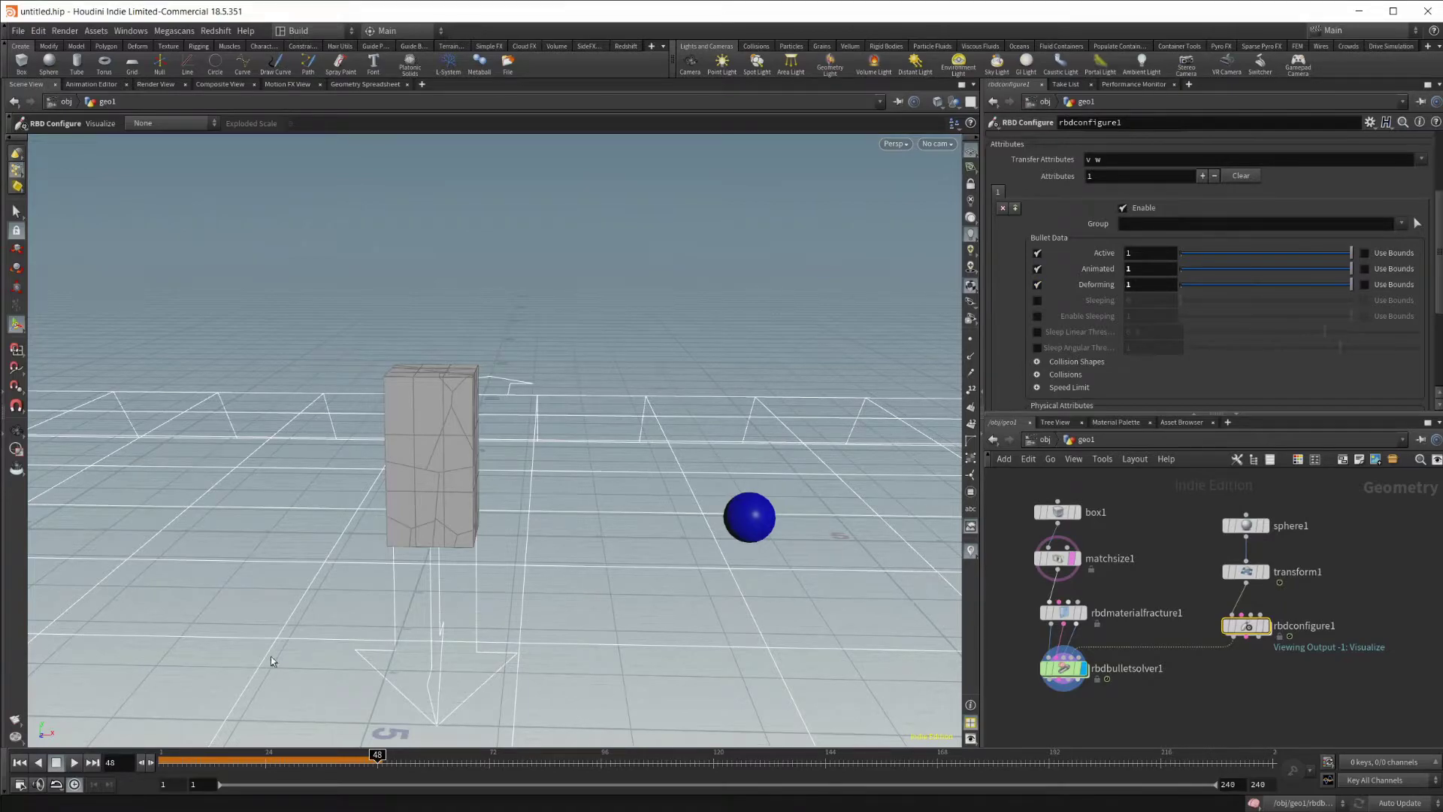
click(17, 762)
click(73, 762)
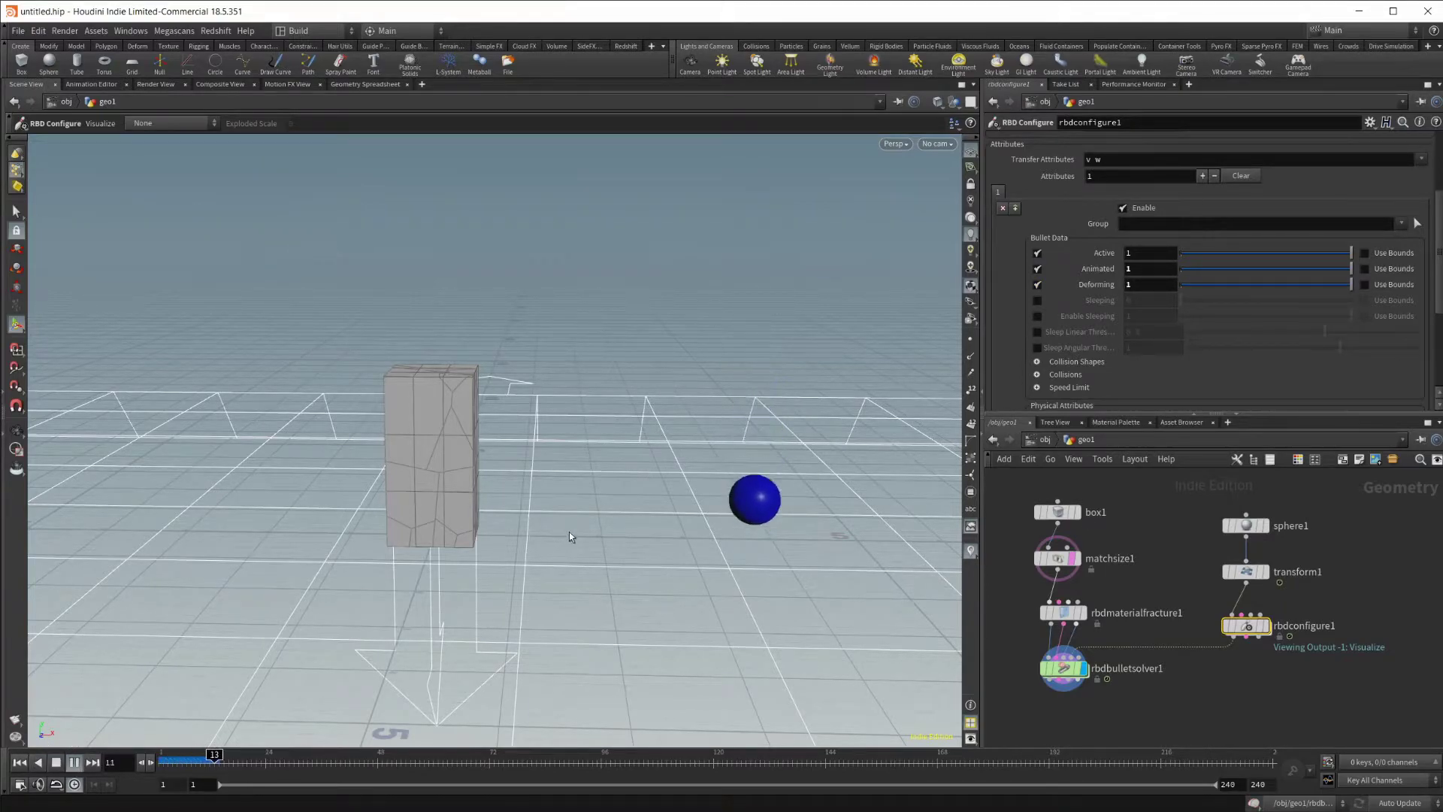
click(56, 762)
click(17, 763)
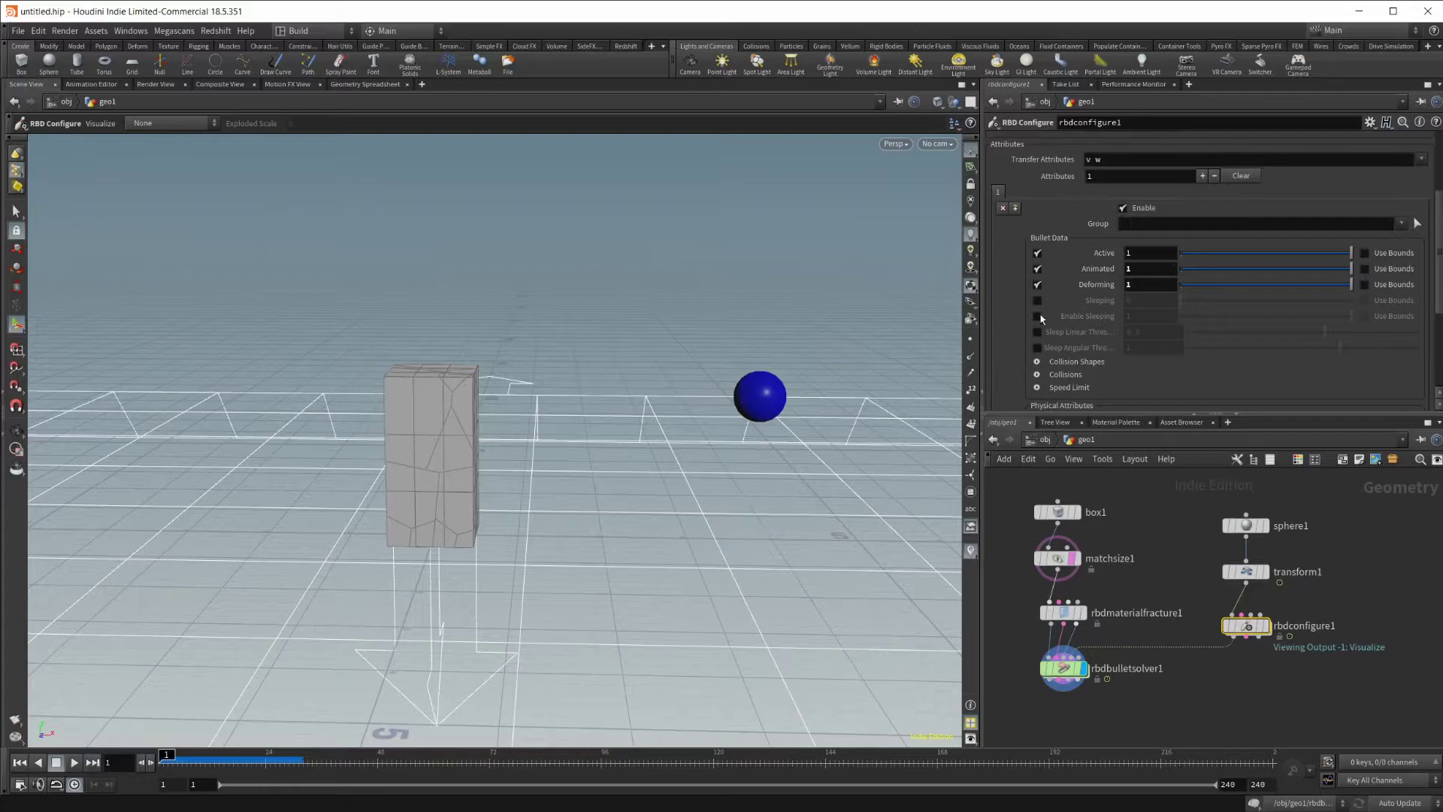
Step: Turn Animated and Deforming back off and wire transform1 into the solver's collision geometry input
click(1038, 269)
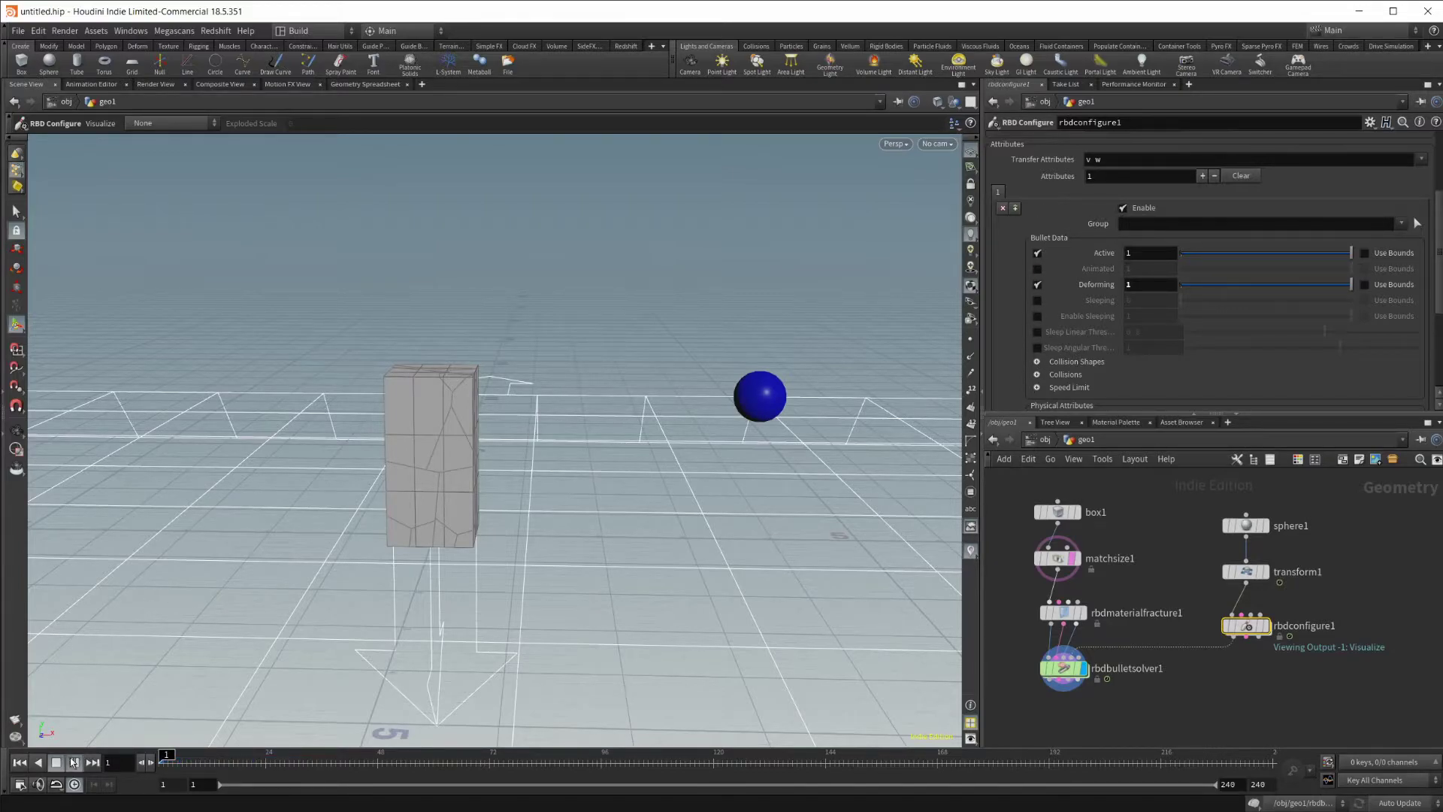
click(74, 762)
click(56, 764)
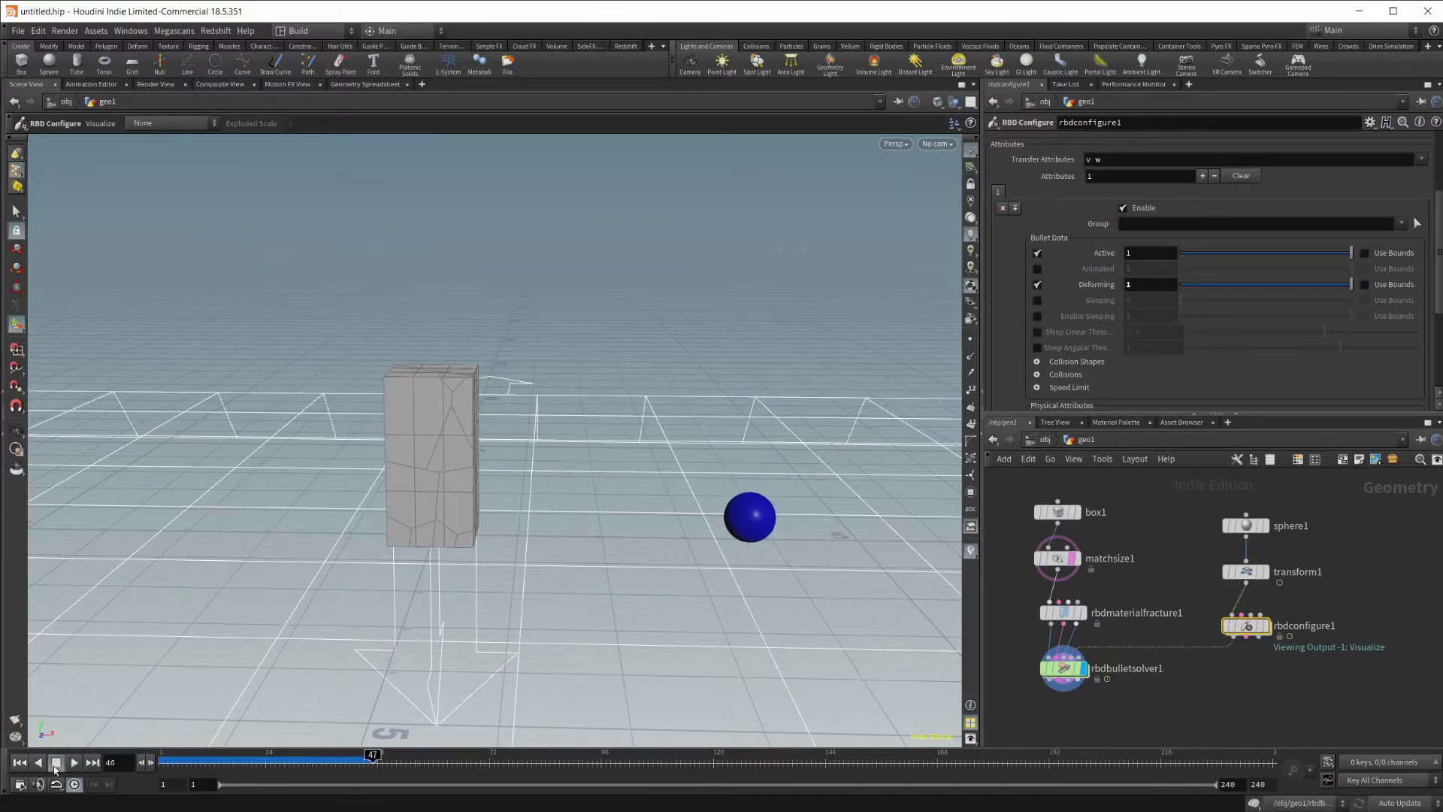
click(18, 765)
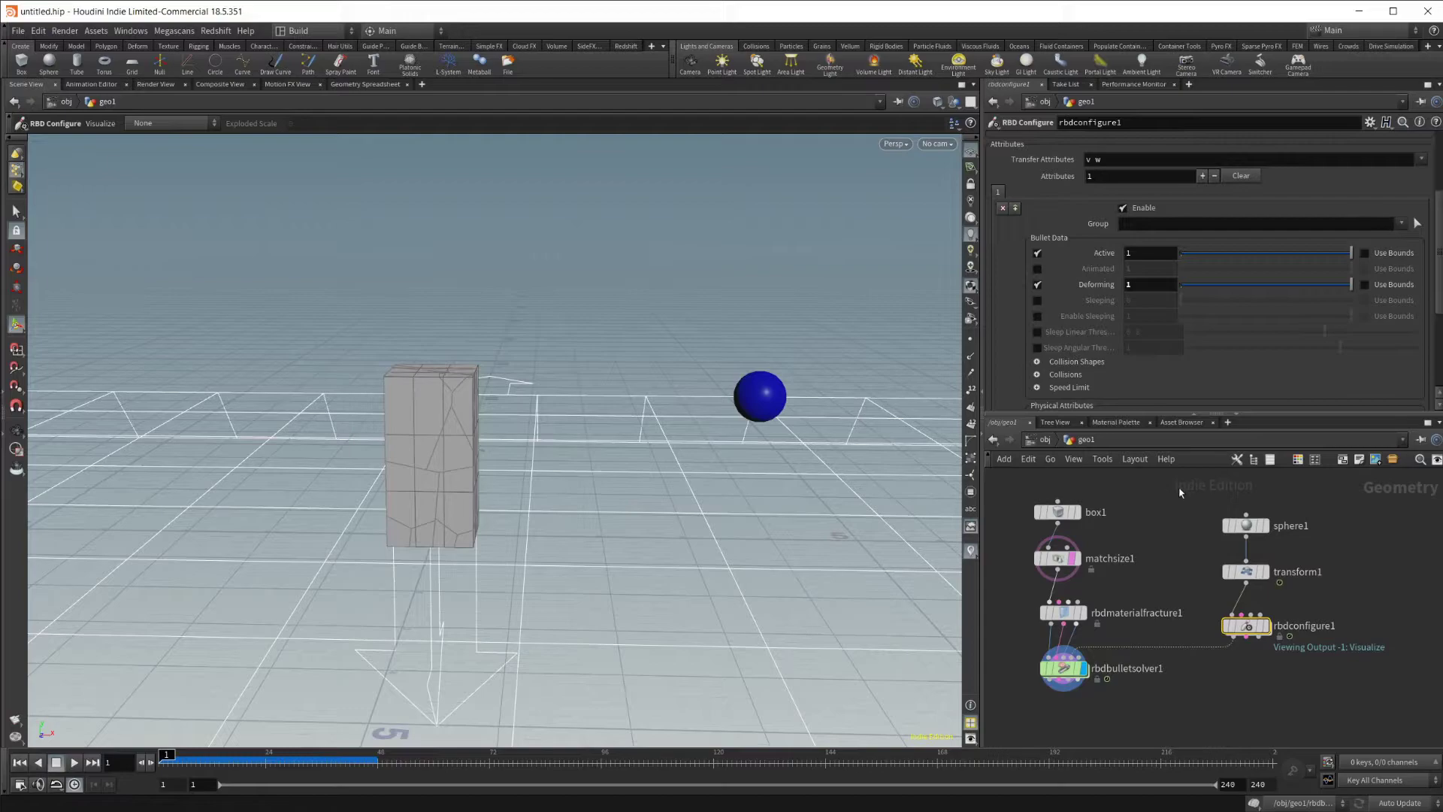
click(1037, 285)
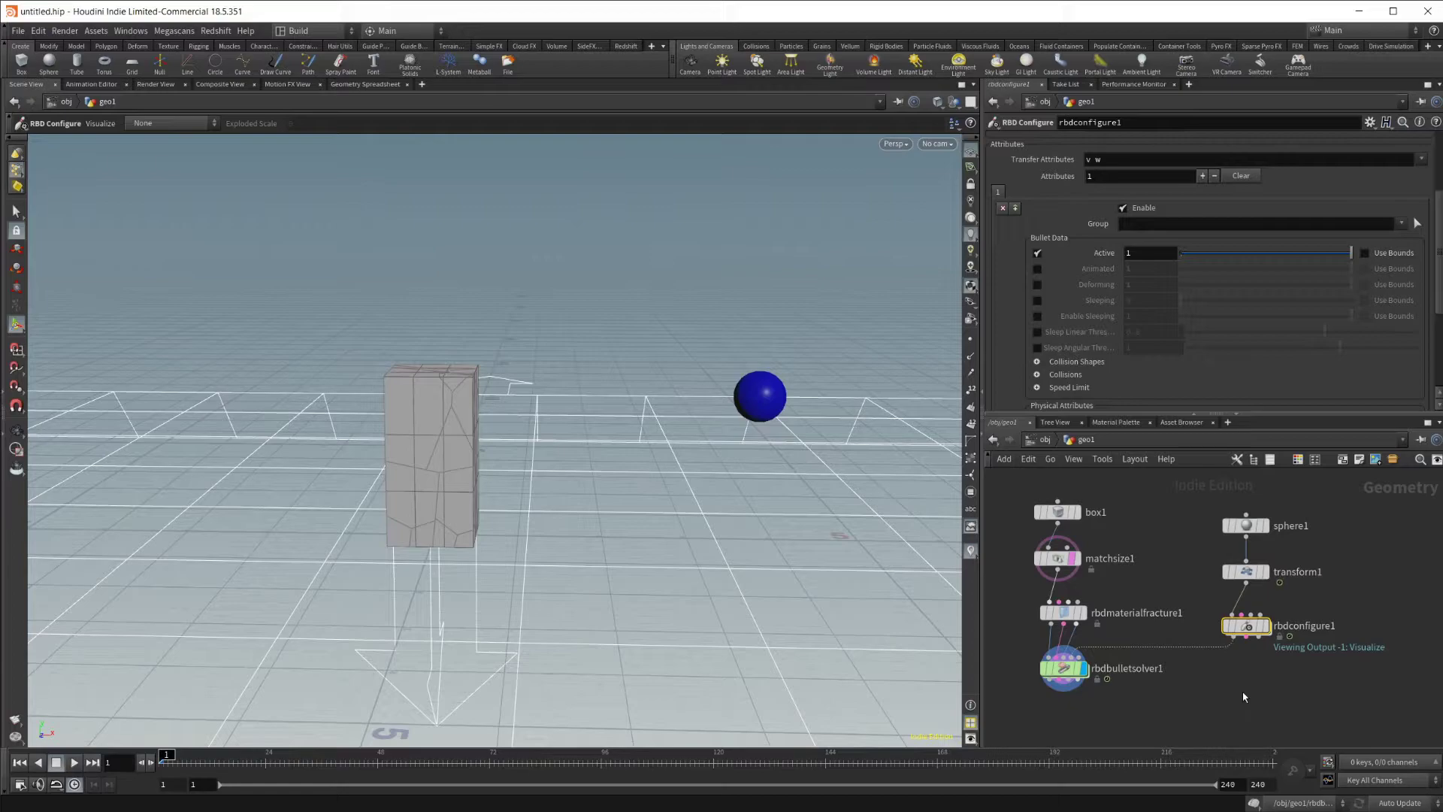
drag(1245, 584, 1073, 661)
Step: Set rbdbulletsolver1's Collisions Initial Object Type to Create Deforming Static Objects
click(1064, 668)
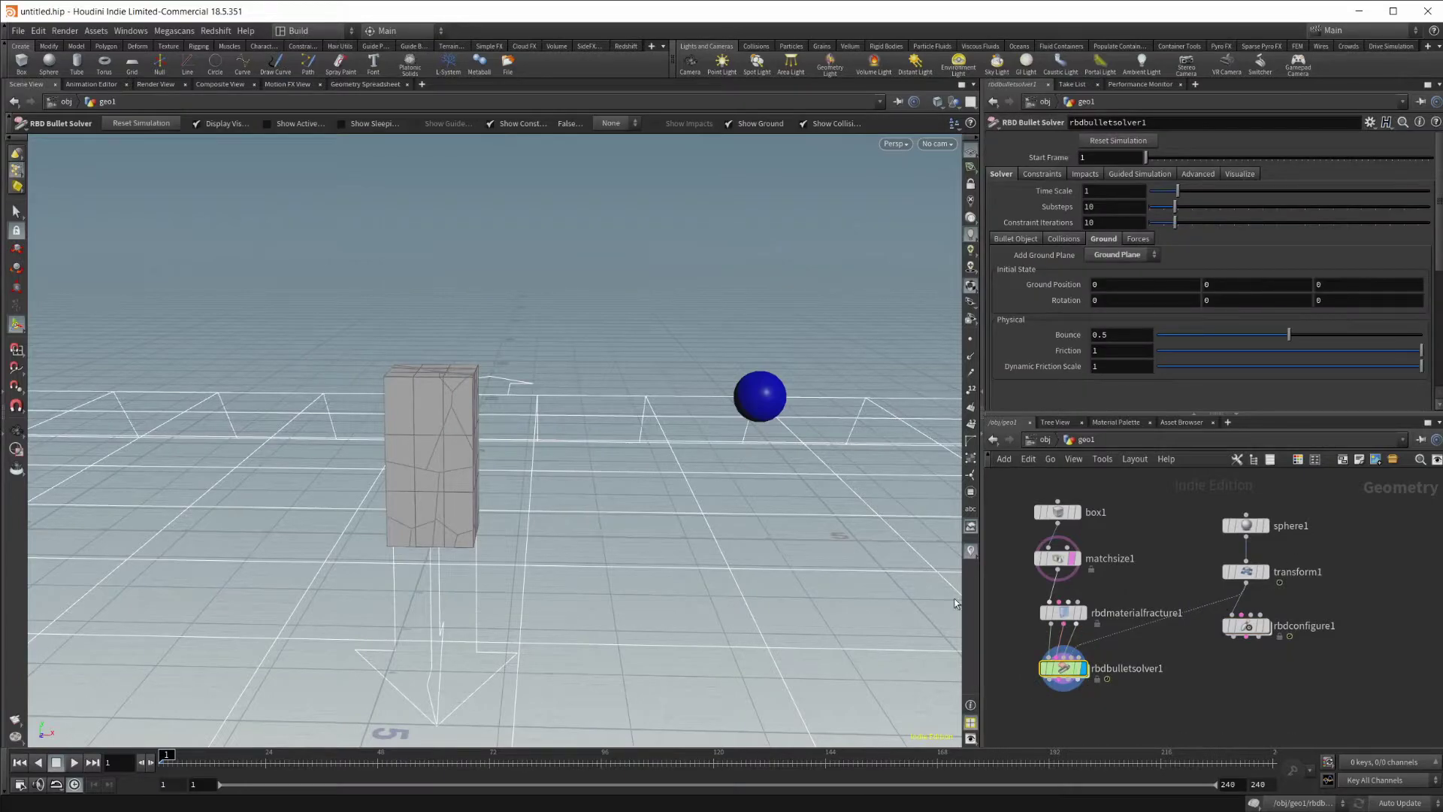
click(1064, 238)
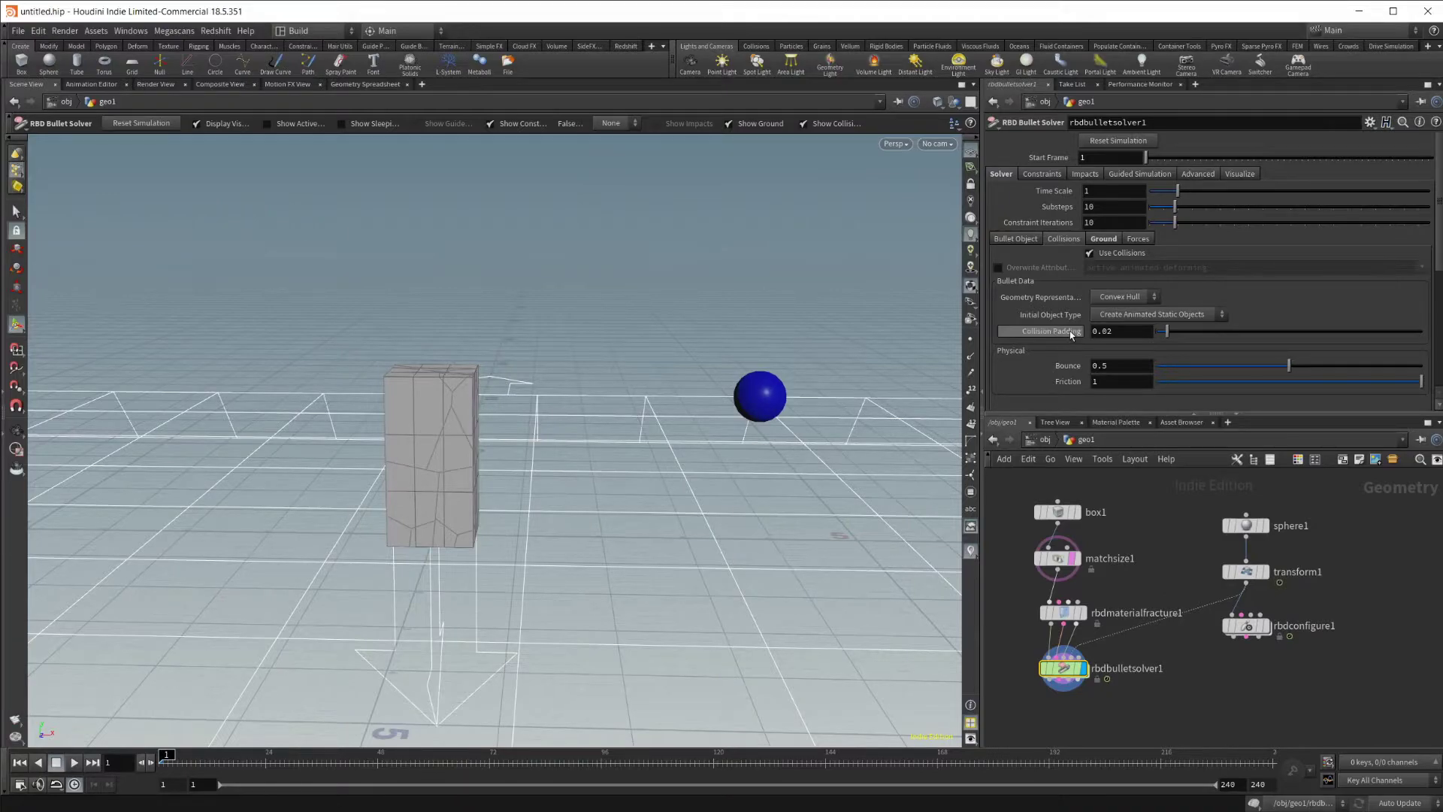
click(1175, 319)
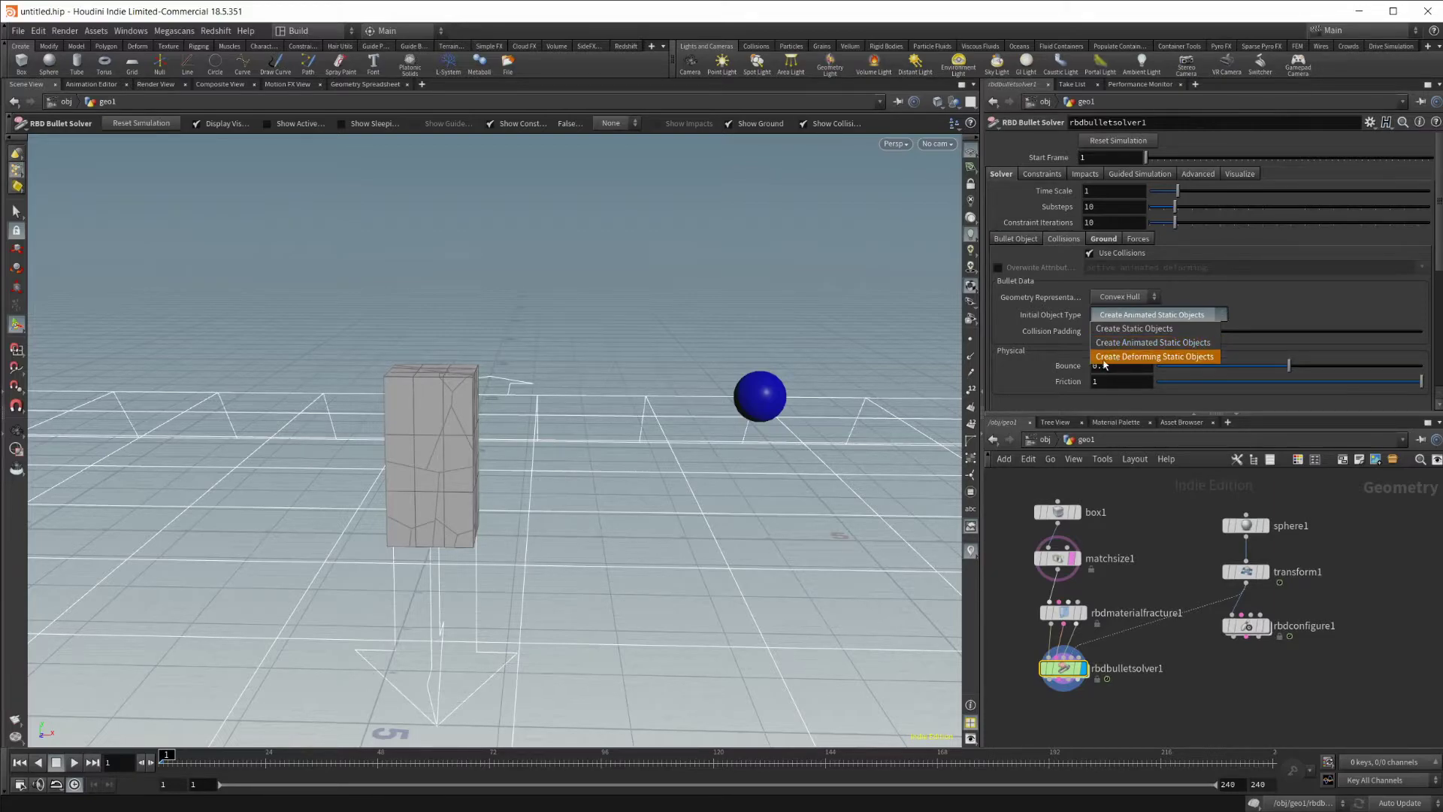
click(1192, 359)
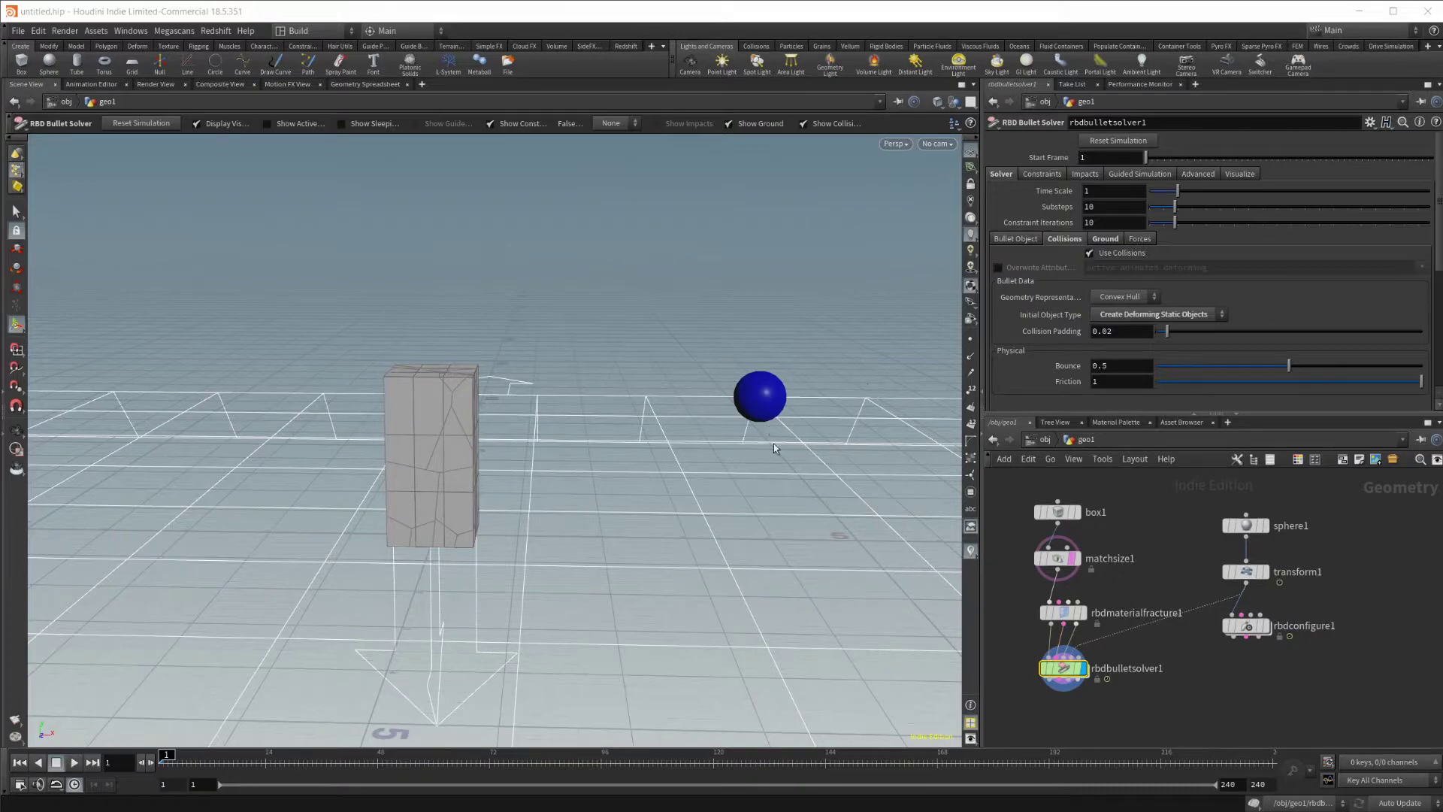
click(76, 764)
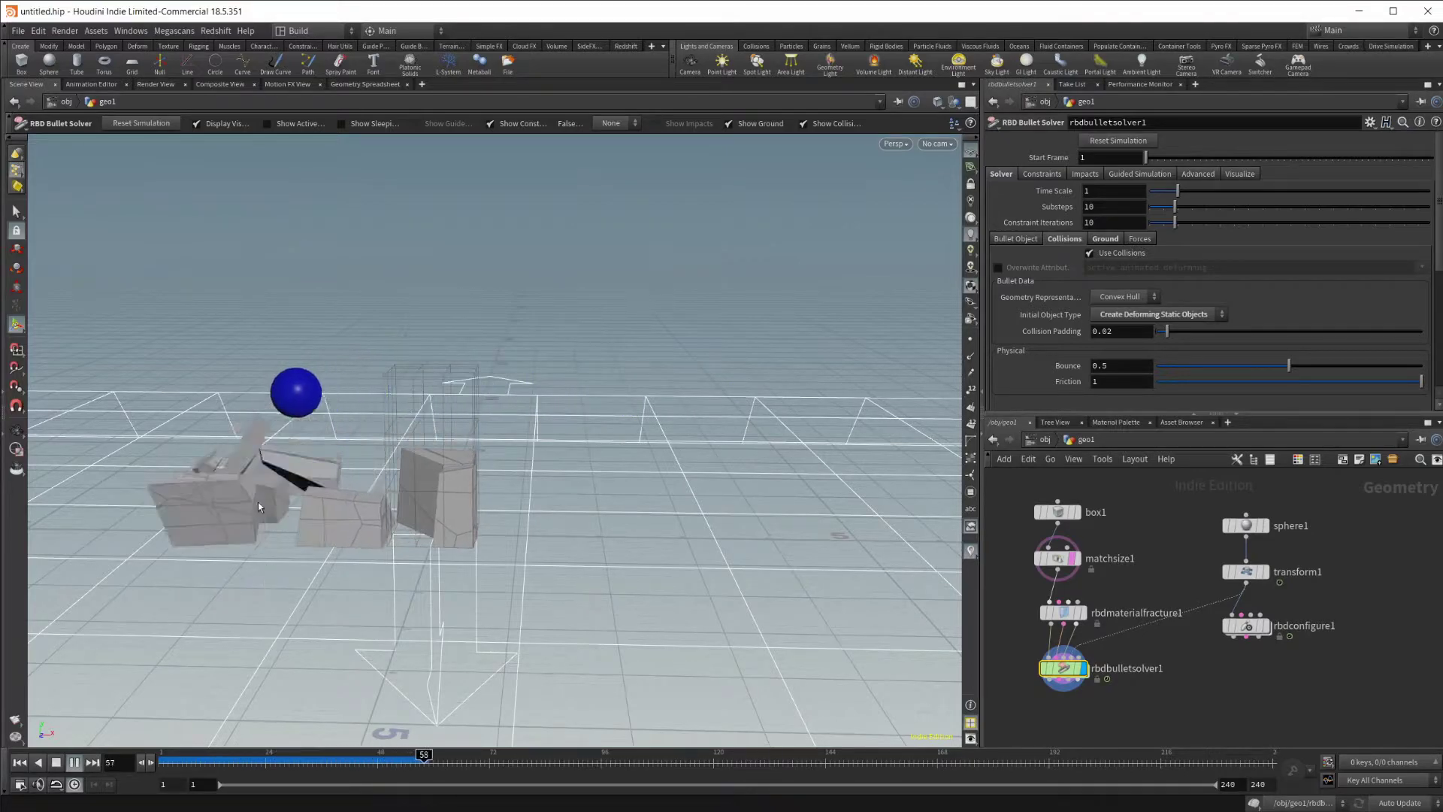
click(55, 764)
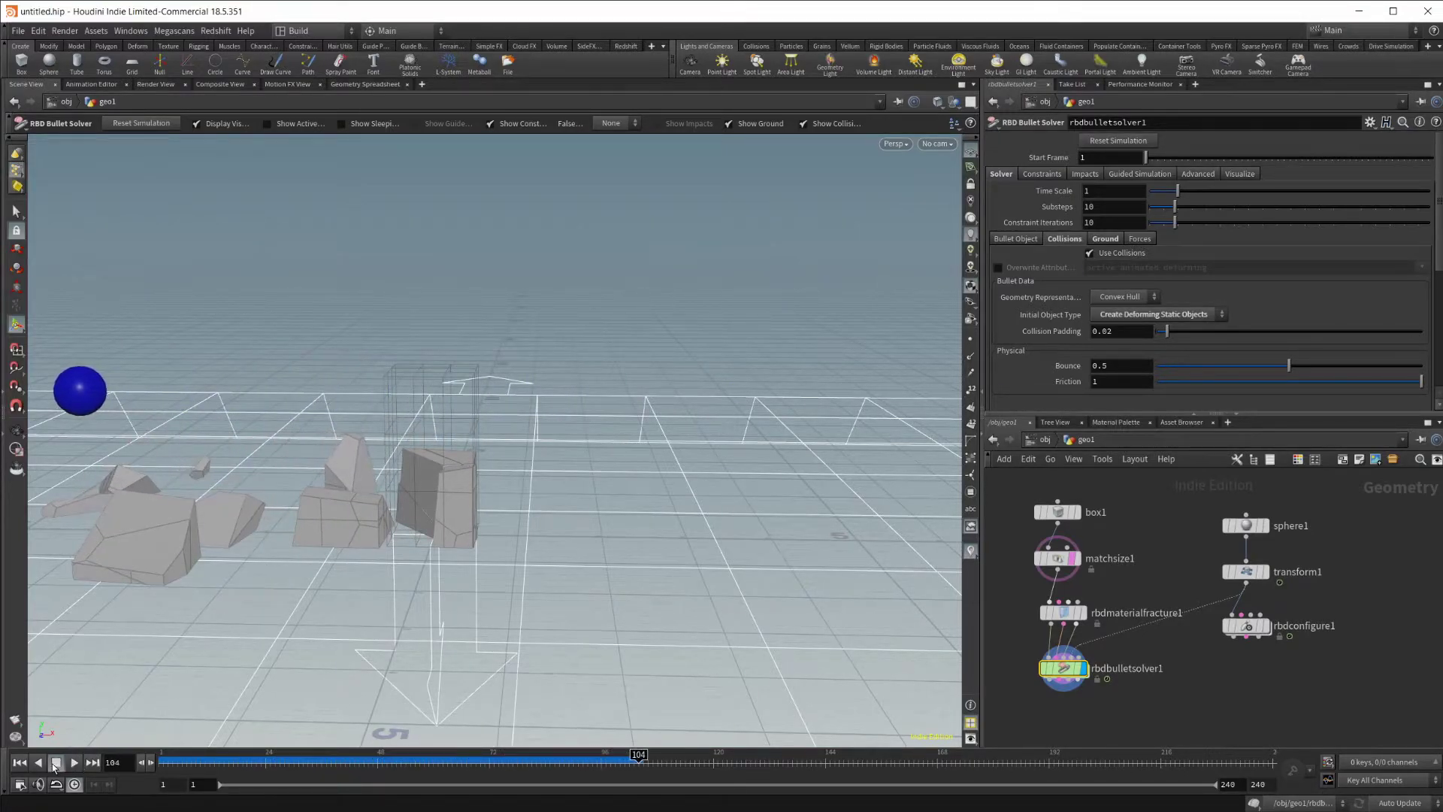
click(19, 764)
key(Escape)
drag(669, 439, 601, 568)
key(Return)
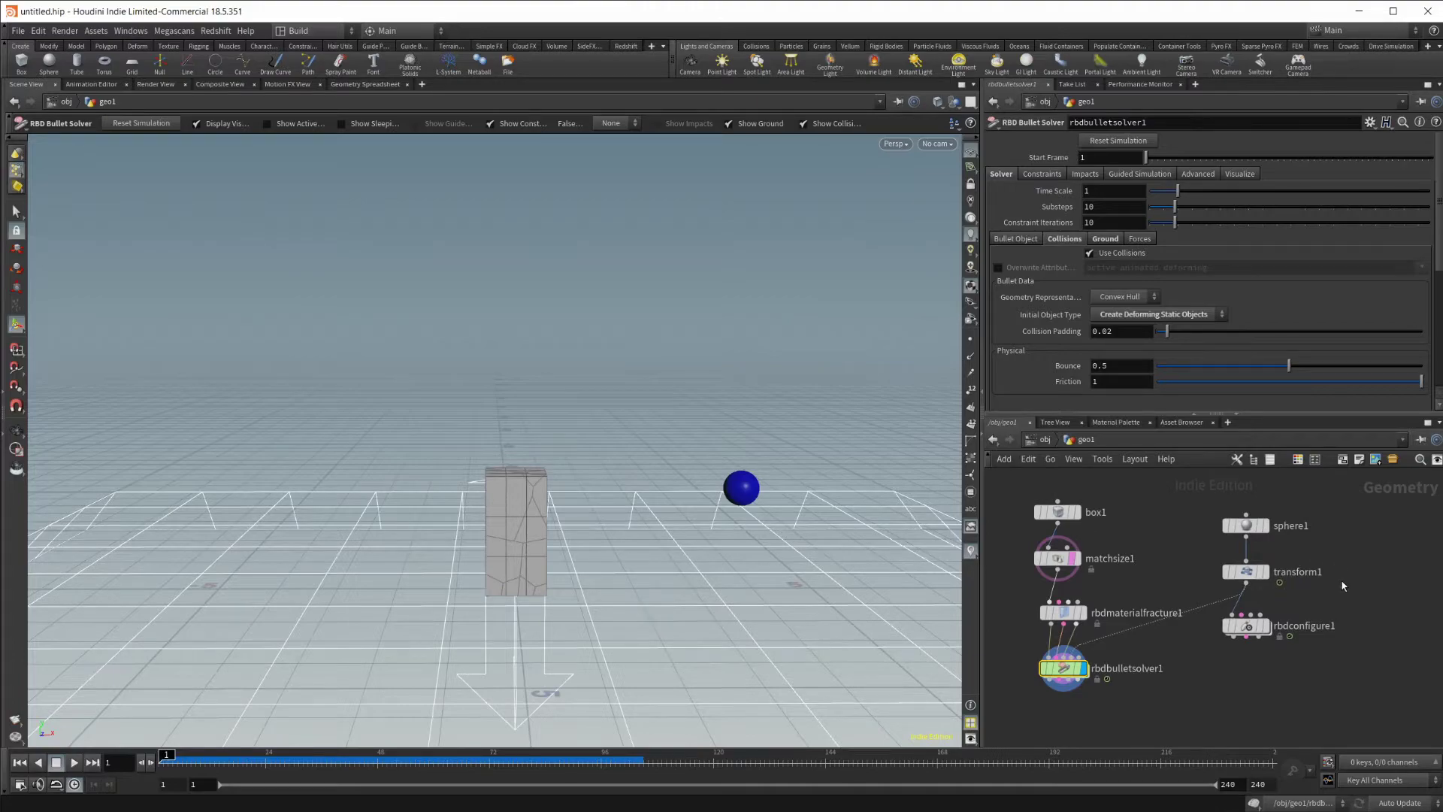
Step: Move the sphere nodes up and cut the wire from transform1 to the solver
drag(1188, 524, 1262, 593)
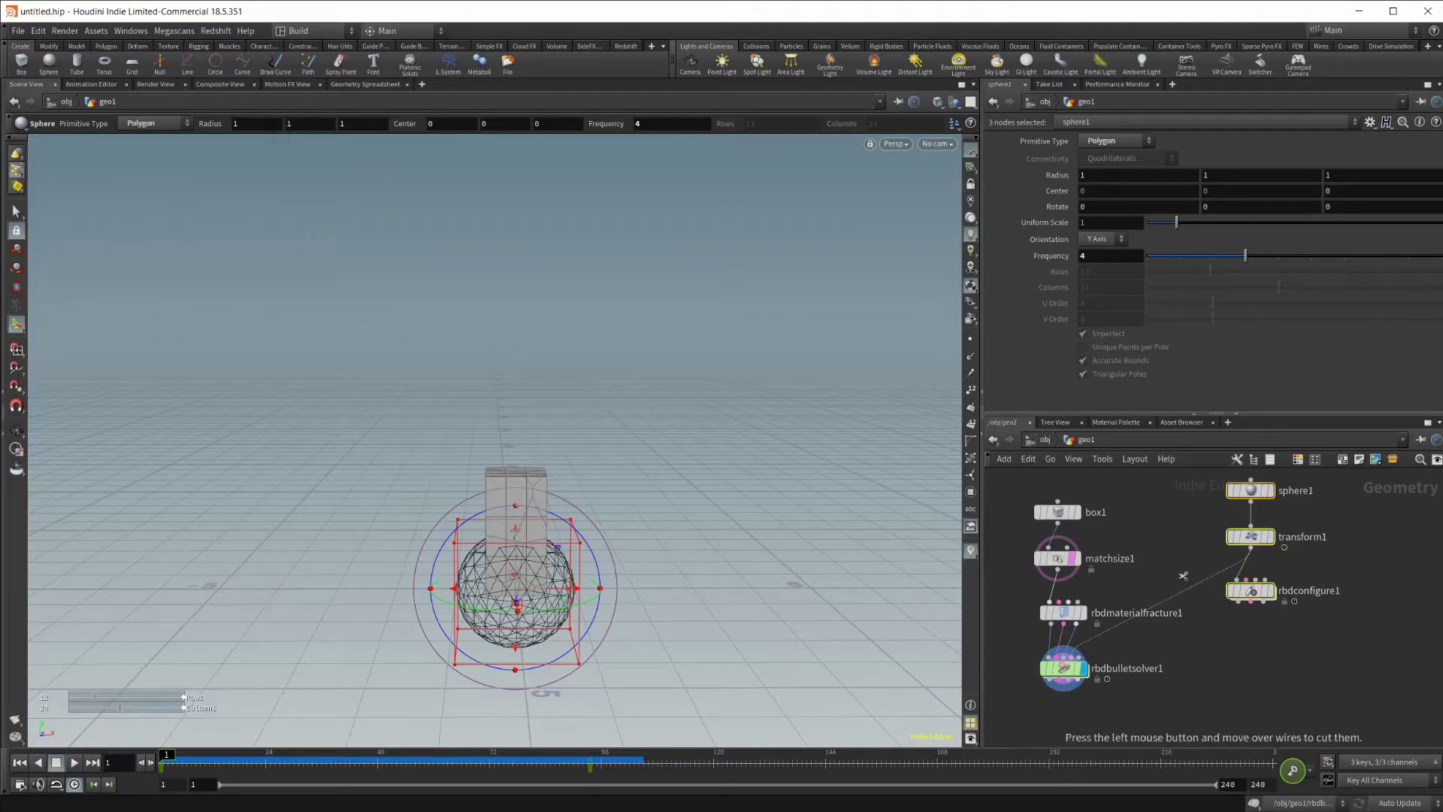
drag(1183, 575, 1233, 650)
click(1317, 614)
middle_drag(1316, 614, 1201, 610)
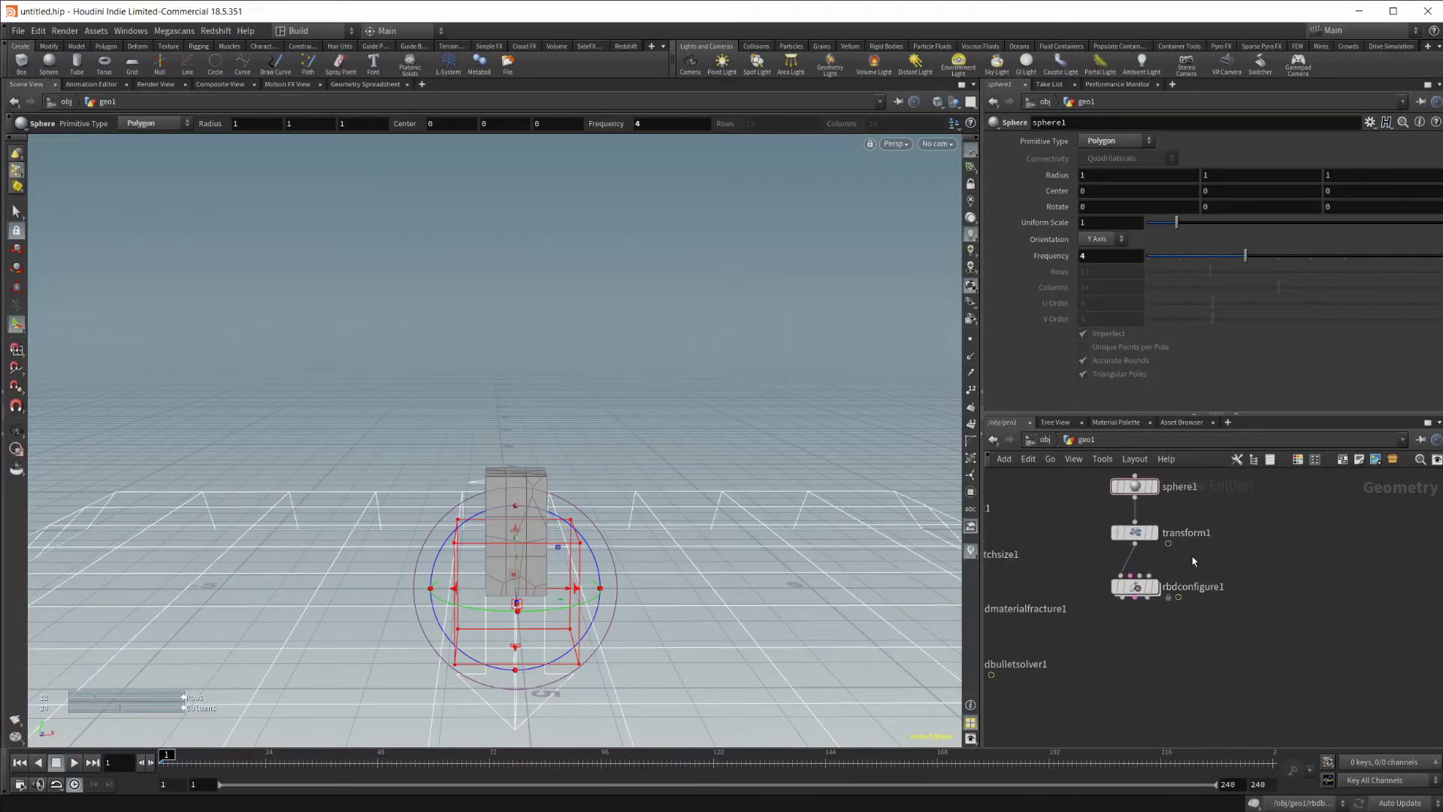
Step: Add transform2 fed by sphere1, scaling the sphere to 0.3 and lifting it to Y 4.49
key(Tab)
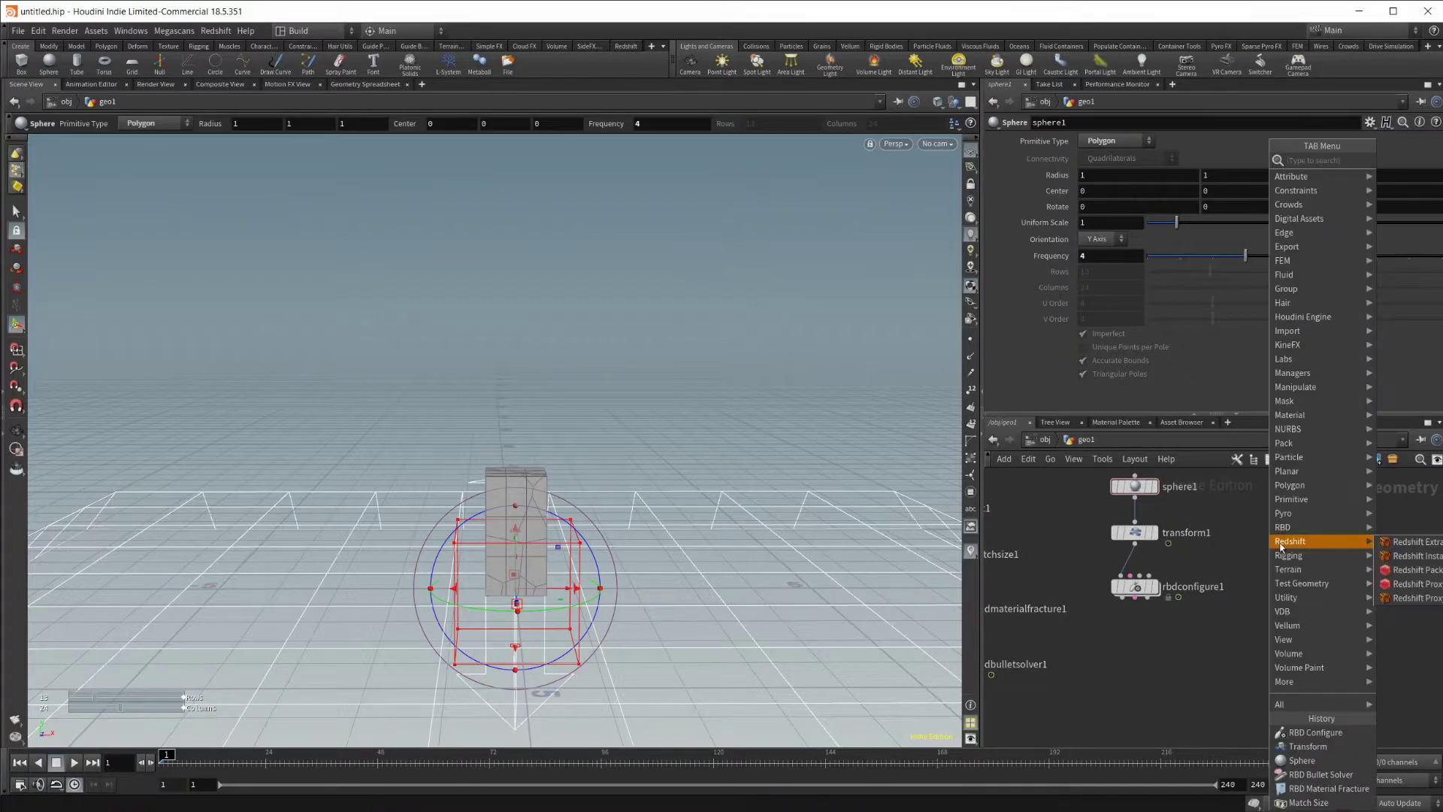
text(tran)
key(Return)
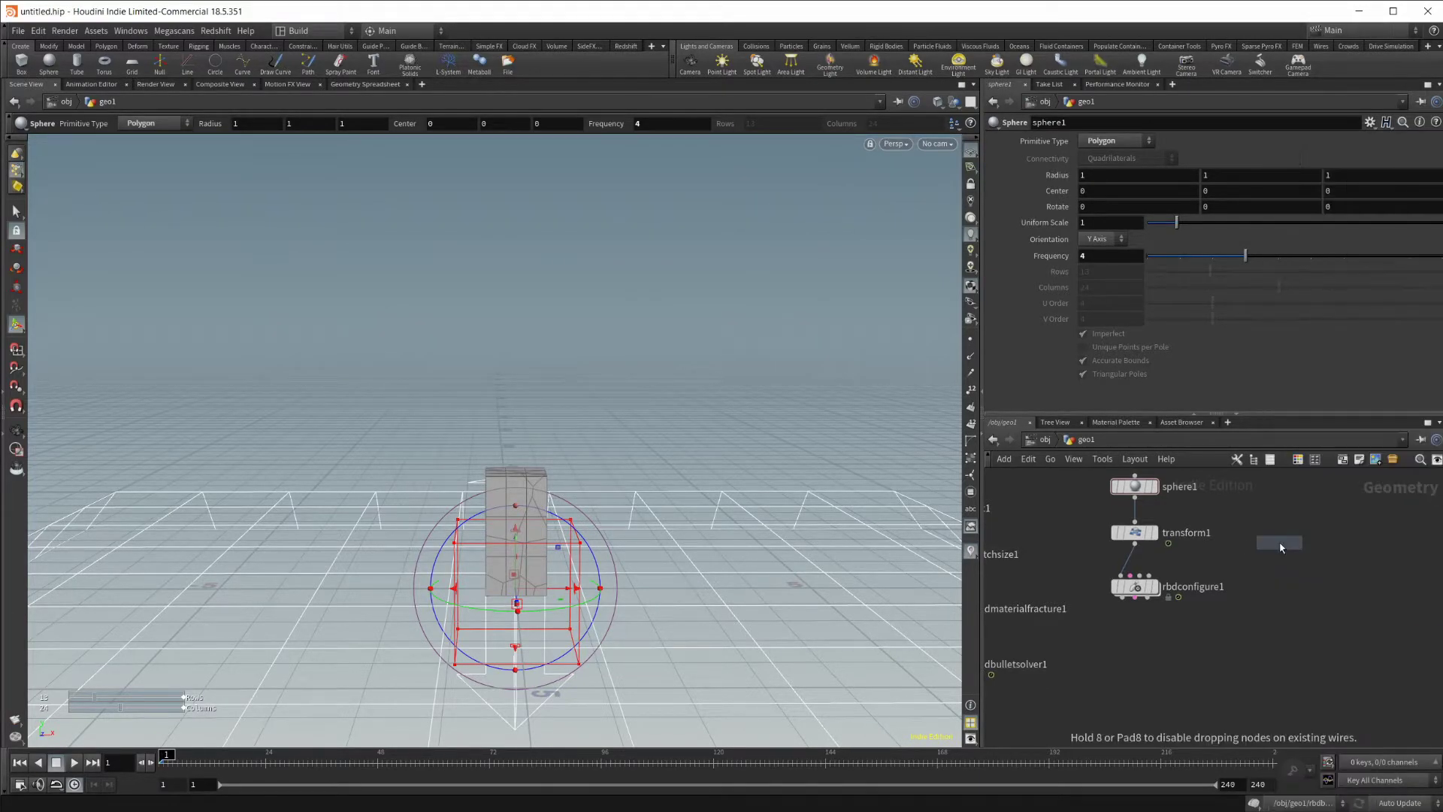
click(1268, 544)
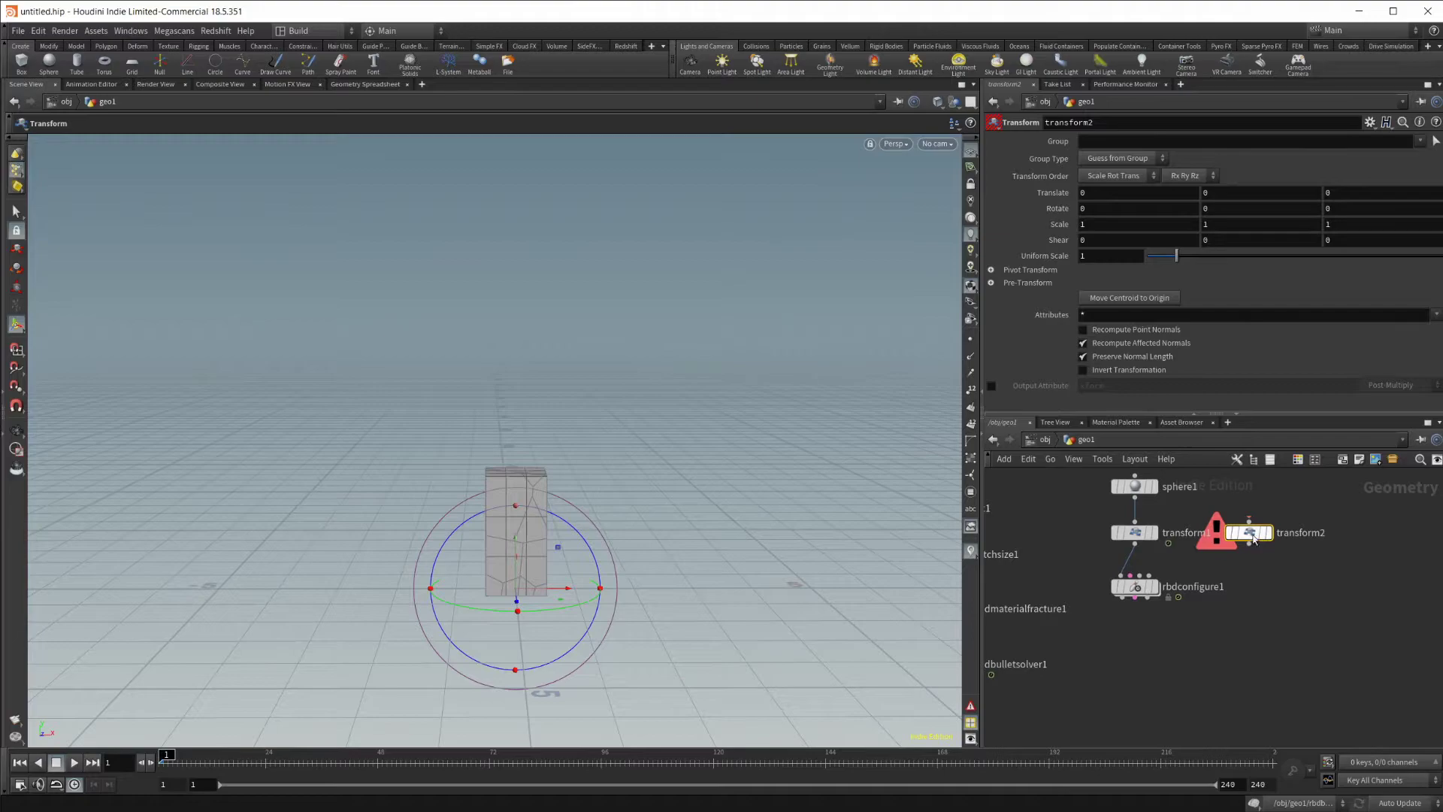
key(ctrl+v)
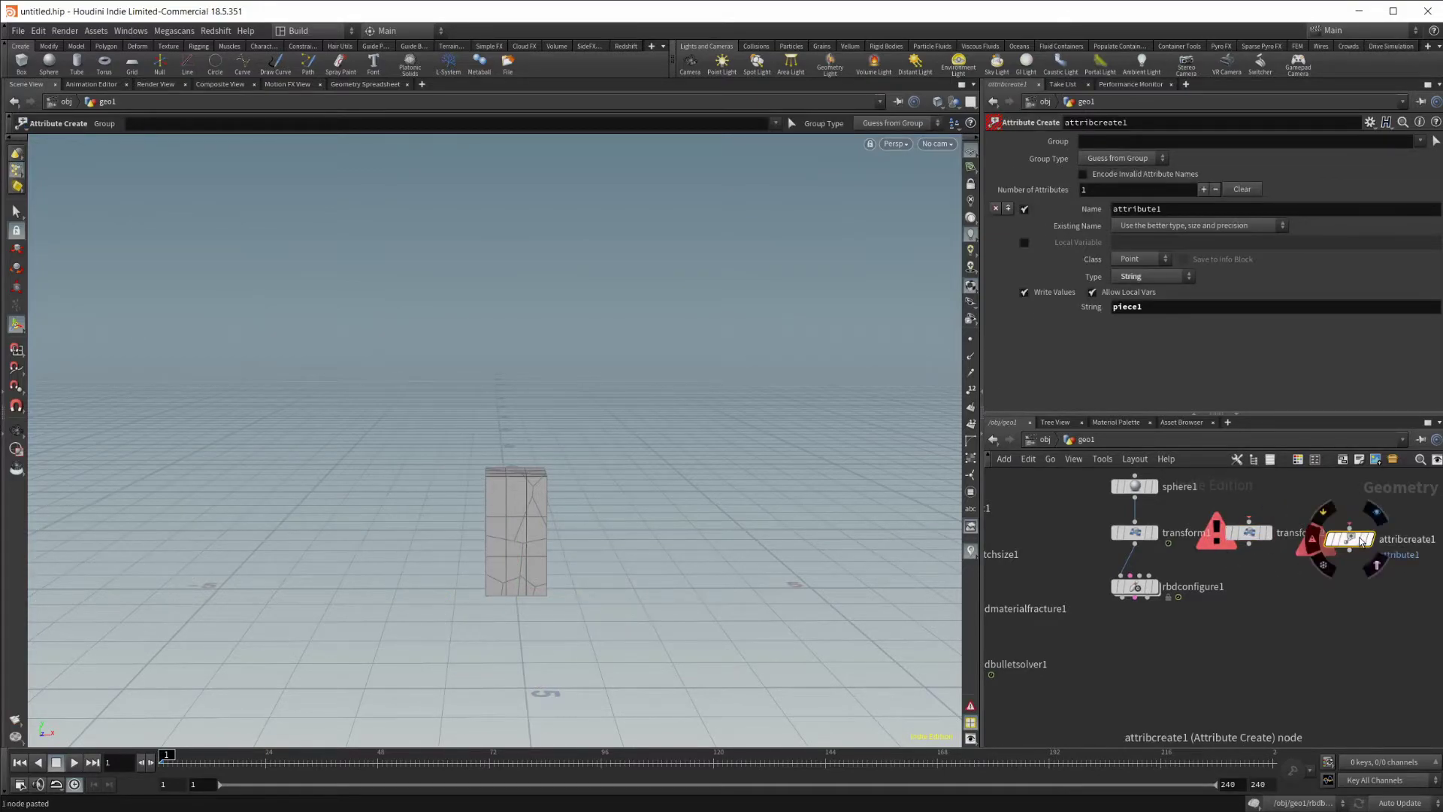
click(1249, 532)
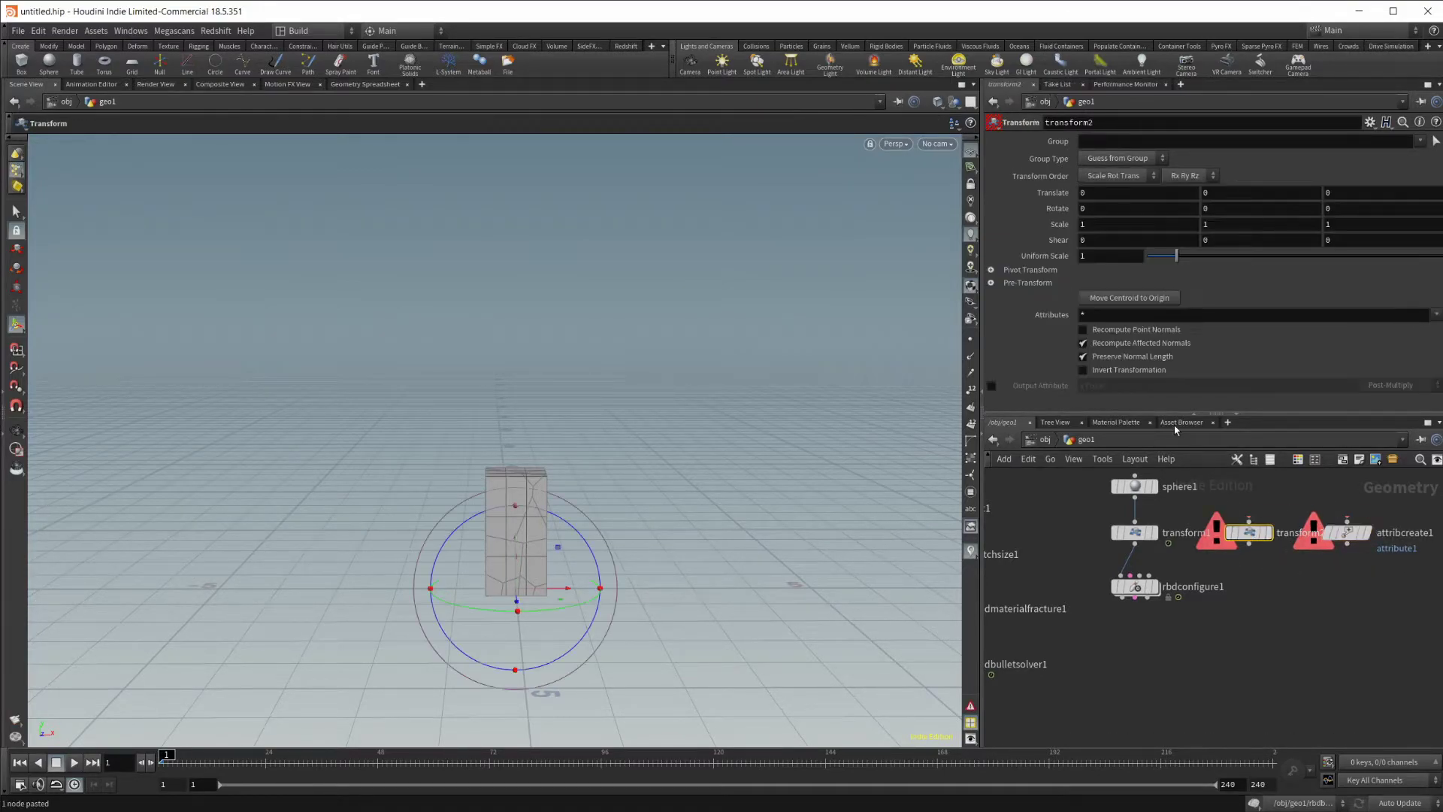
text(.3)
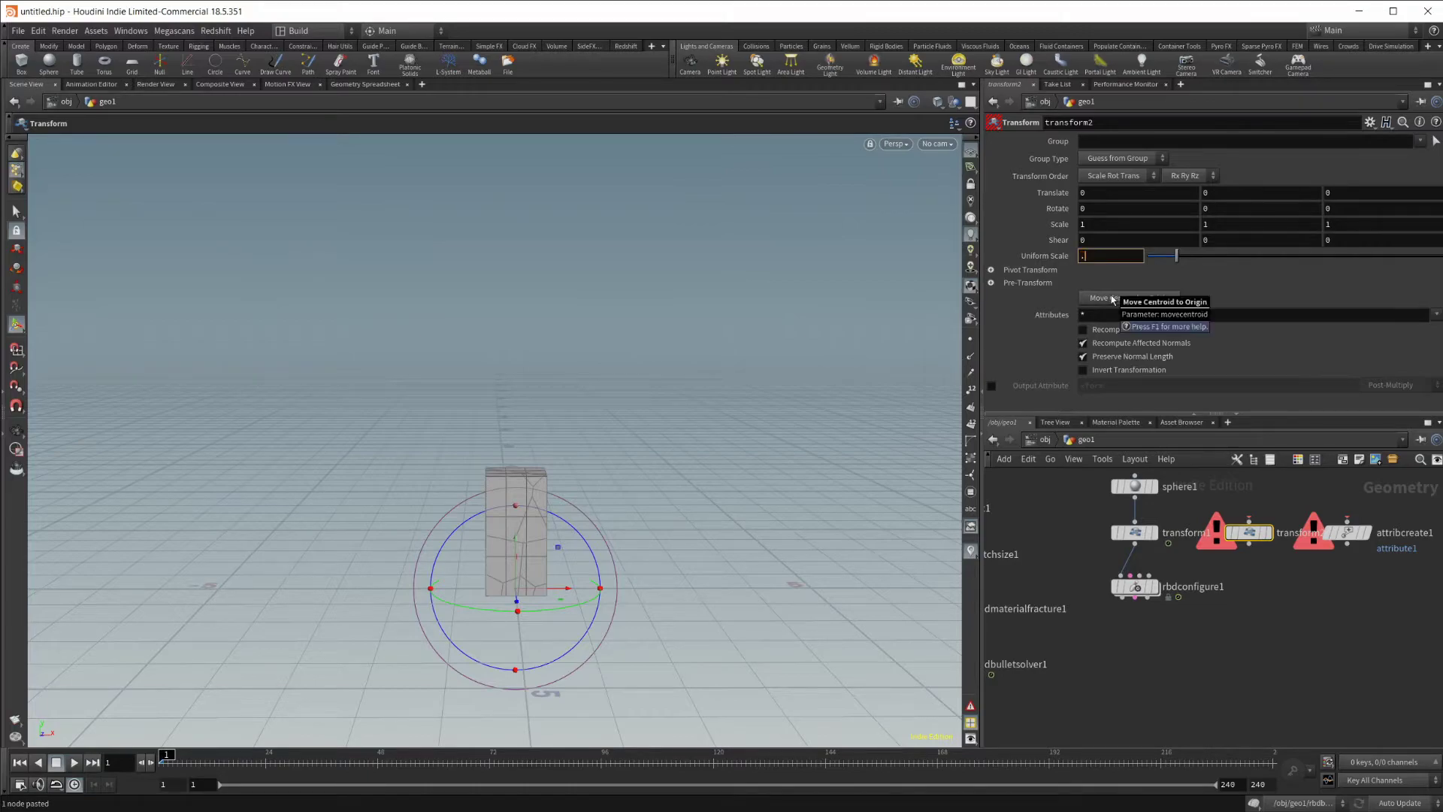
key(Return)
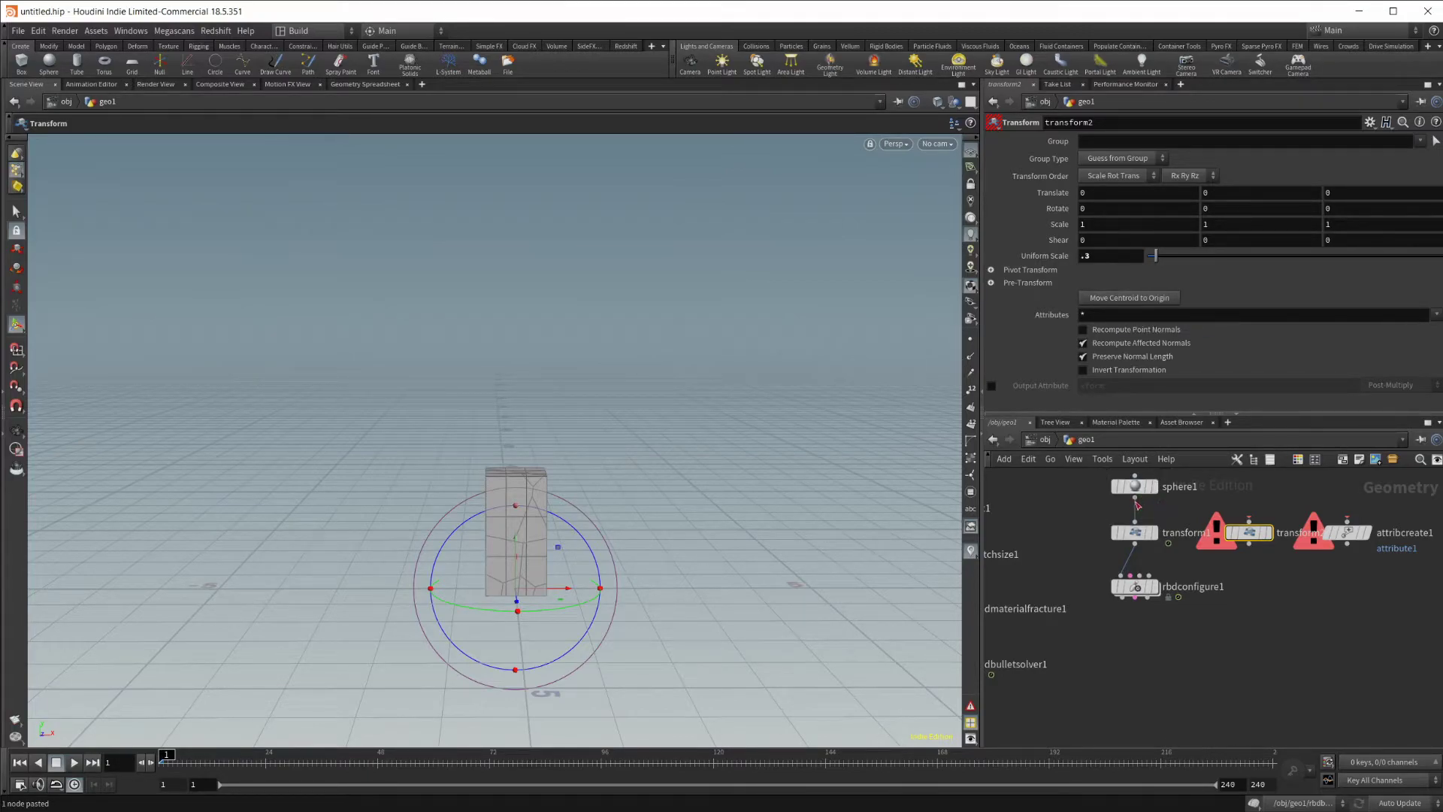
drag(1135, 496, 1247, 520)
mouse_move(1236, 538)
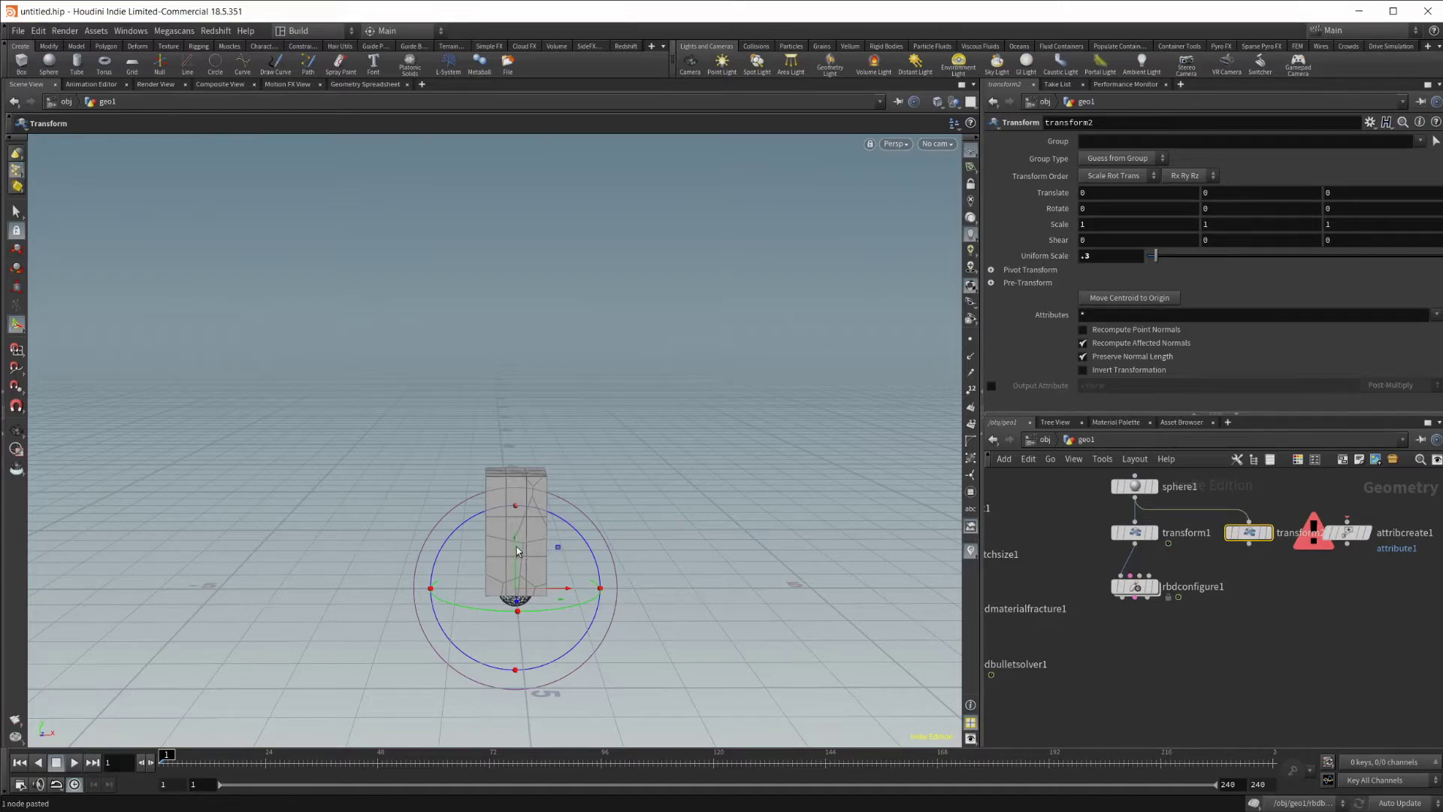
drag(516, 552, 529, 314)
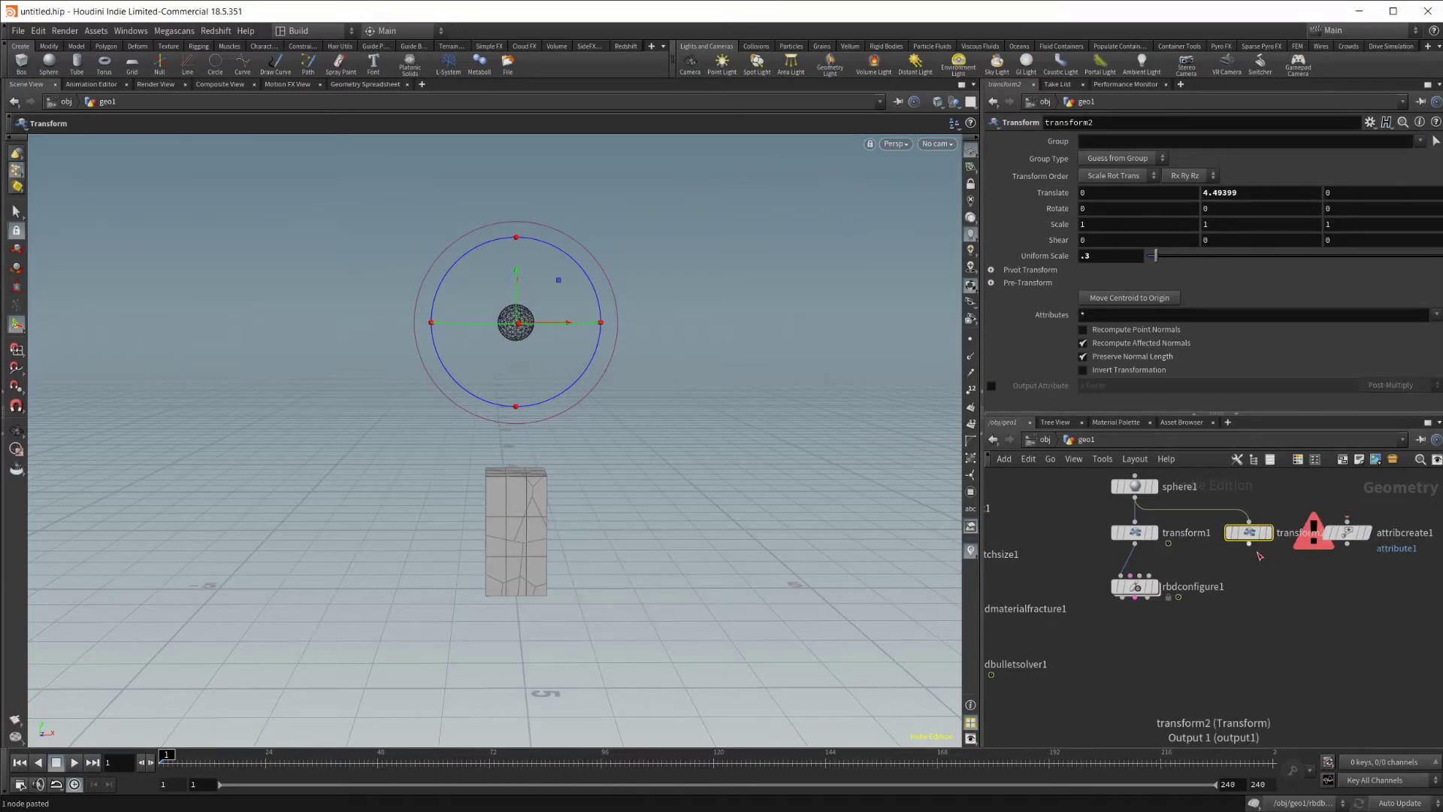
Step: Delete the stray attribcreate1 node
middle_drag(1173, 503, 1130, 511)
click(1308, 543)
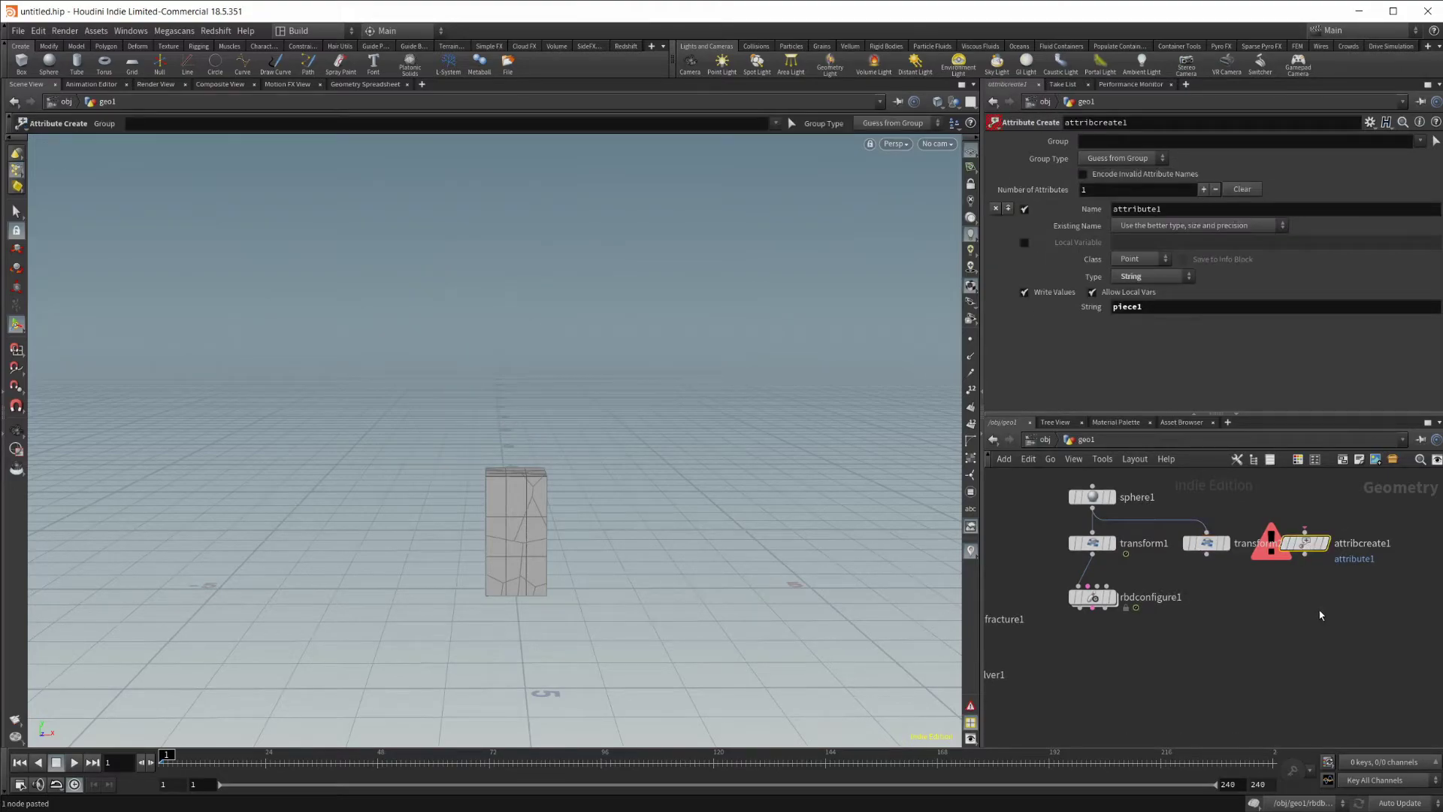
key(Delete)
Step: Duplicate transform2 as transform3 by copying and pasting it
click(1205, 547)
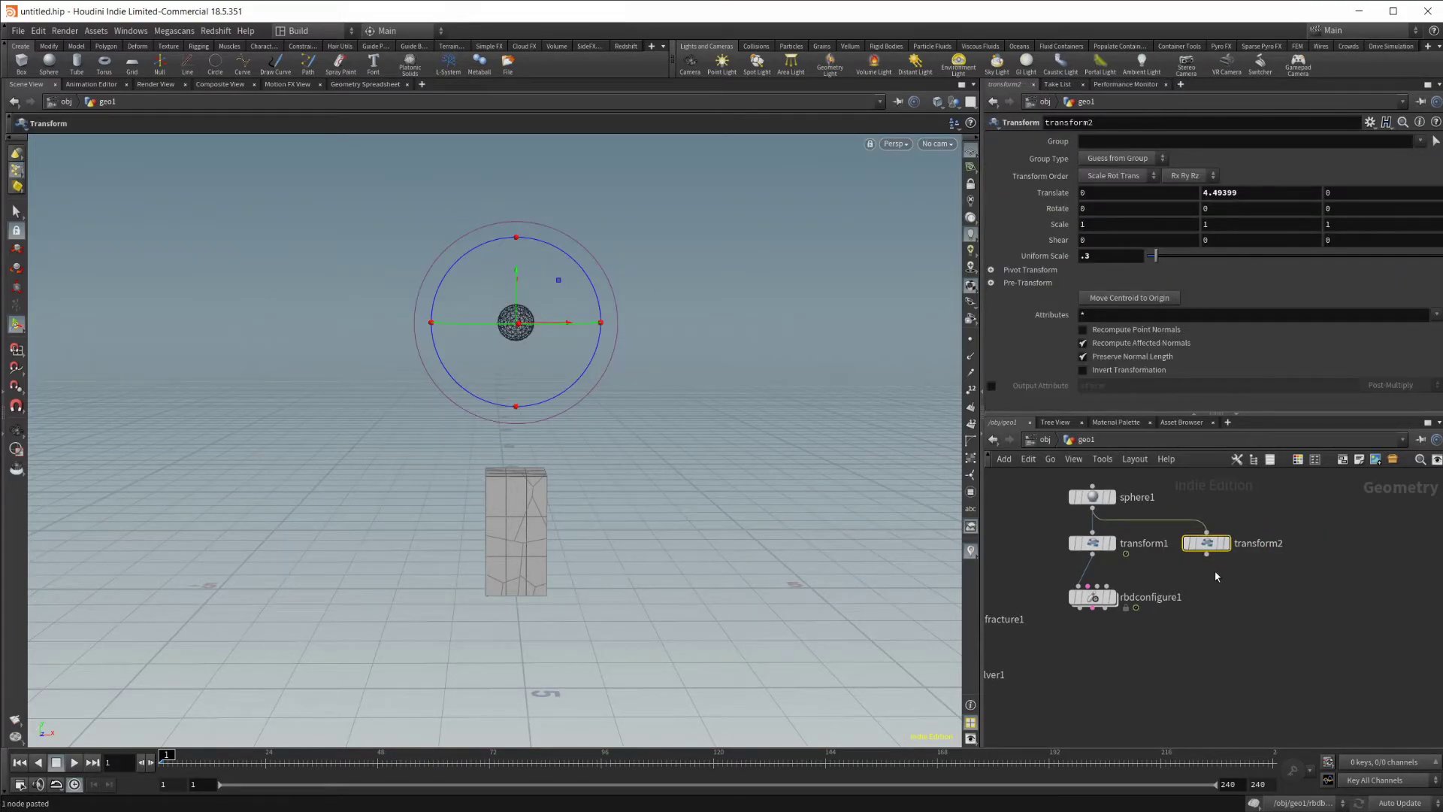
key(ctrl+c)
key(ctrl+v)
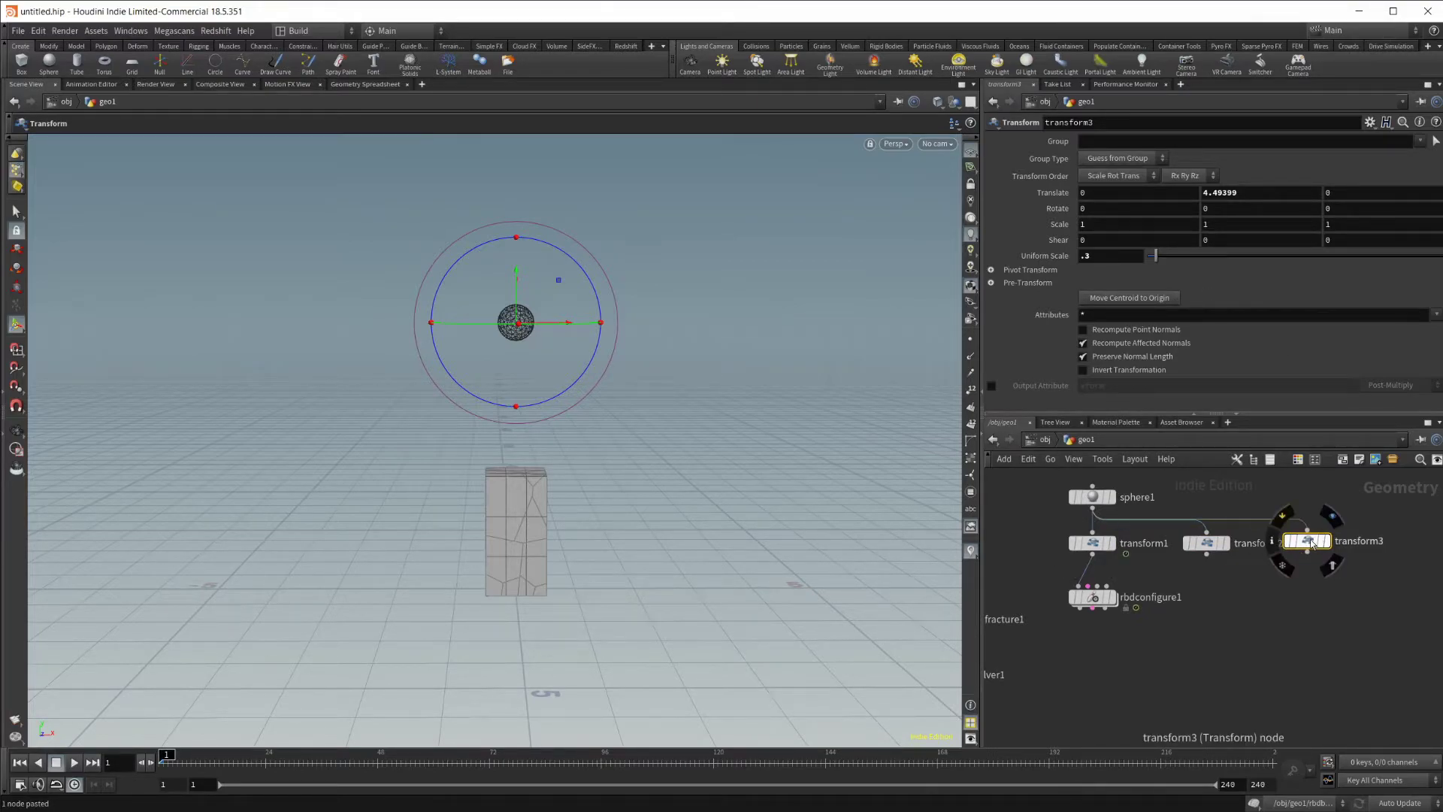
Step: Move the third sphere to X -1.43, Y 0.64, low beside the box's left side
drag(571, 323, 484, 325)
drag(433, 281, 435, 512)
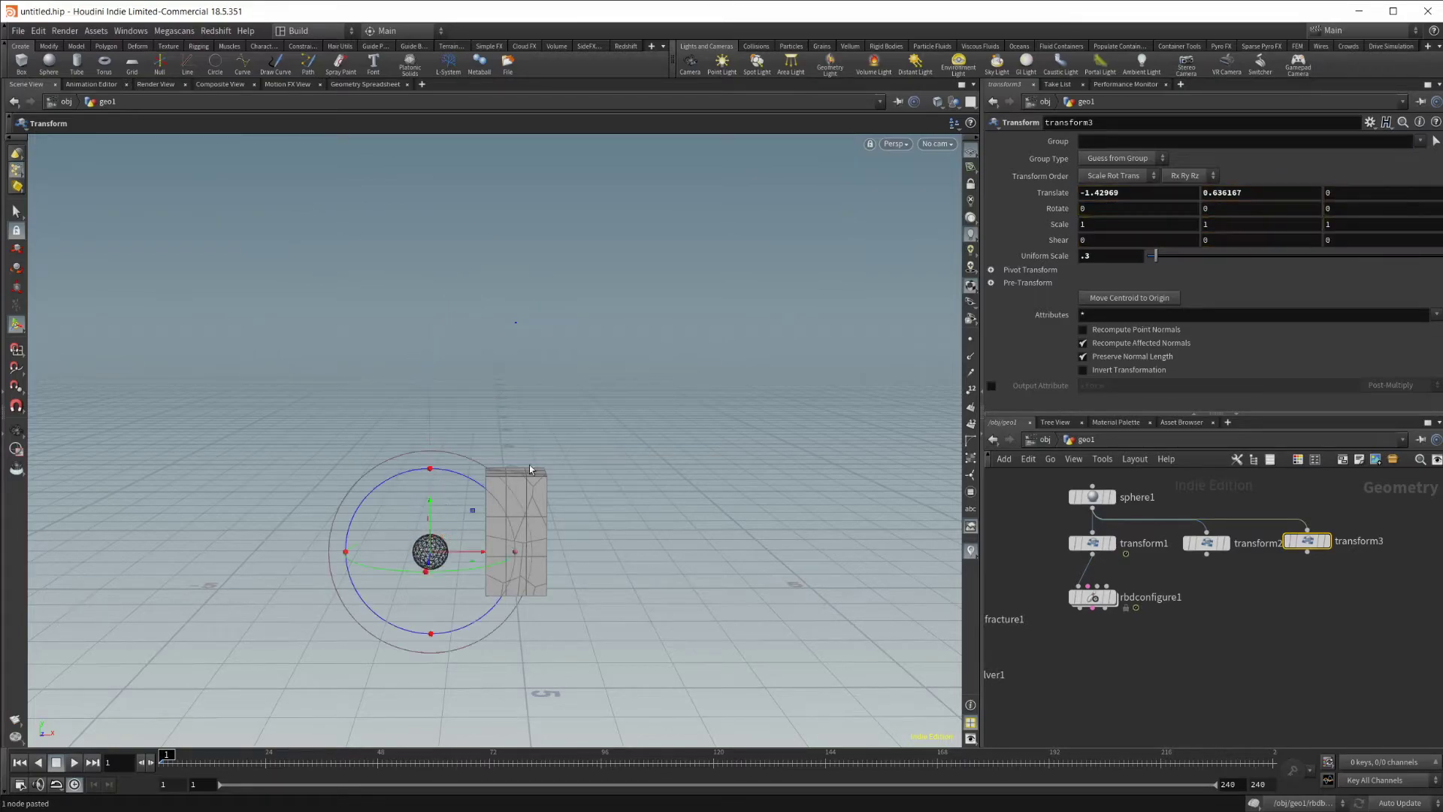
key(Escape)
drag(539, 614, 573, 544)
key(t)
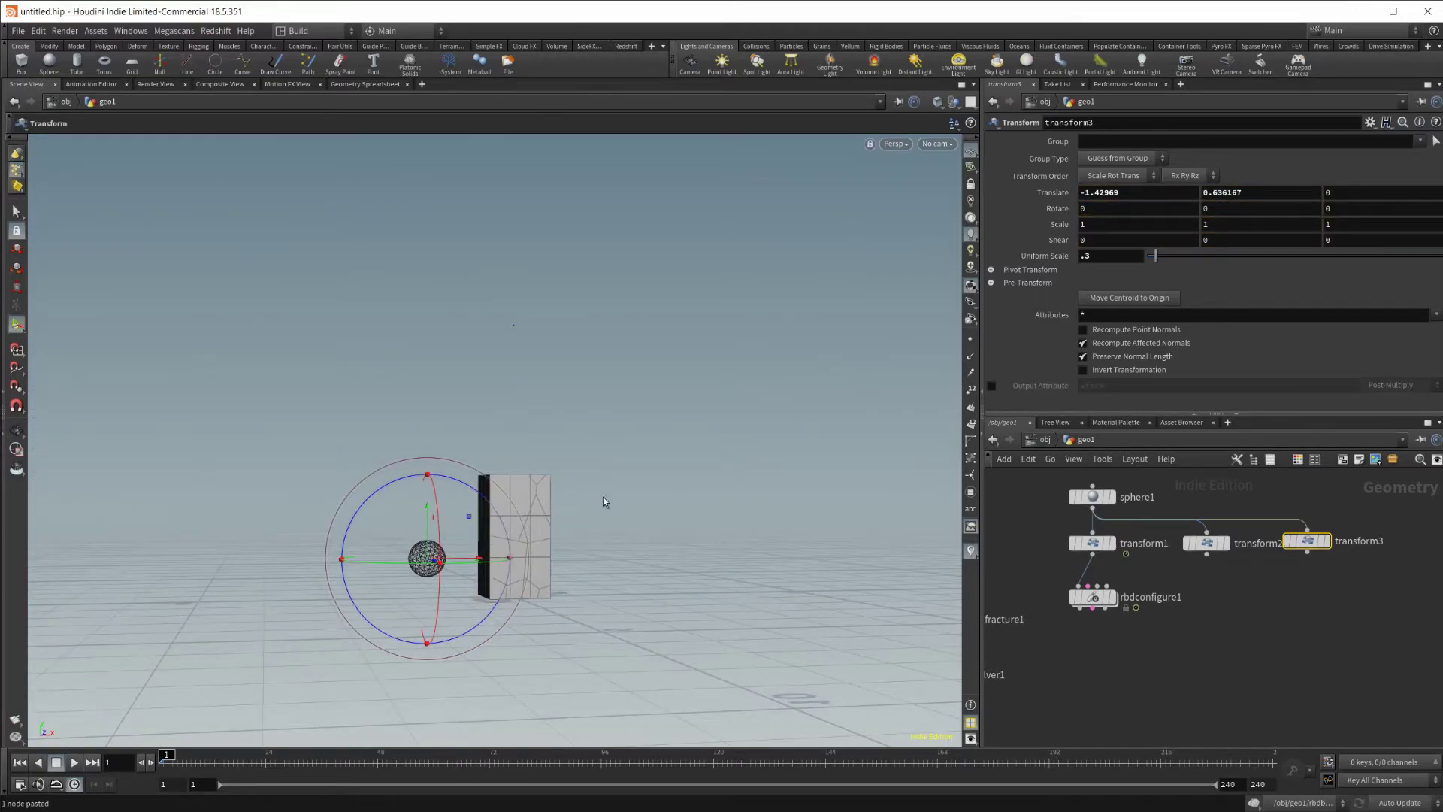
key(Escape)
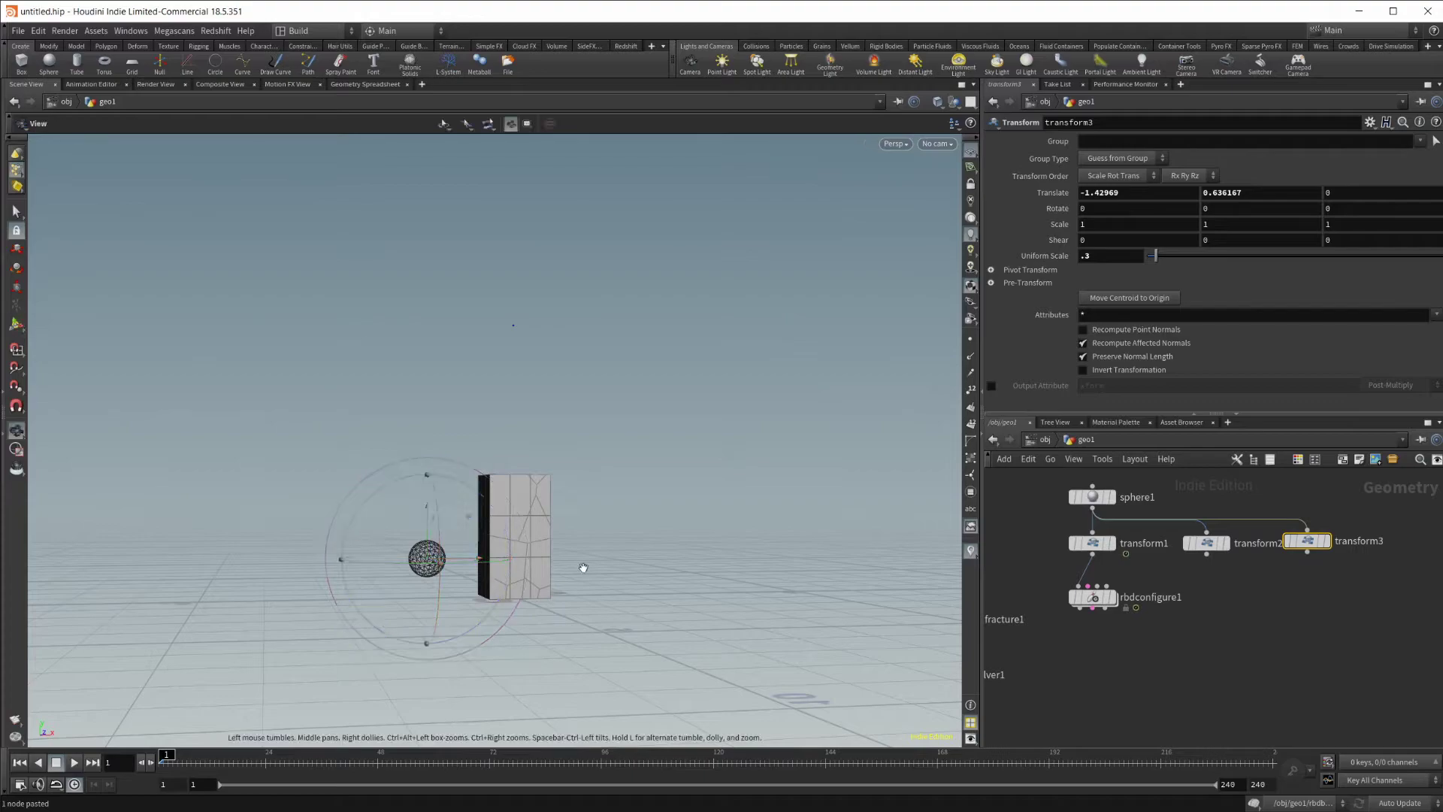
drag(583, 567, 587, 552)
key(t)
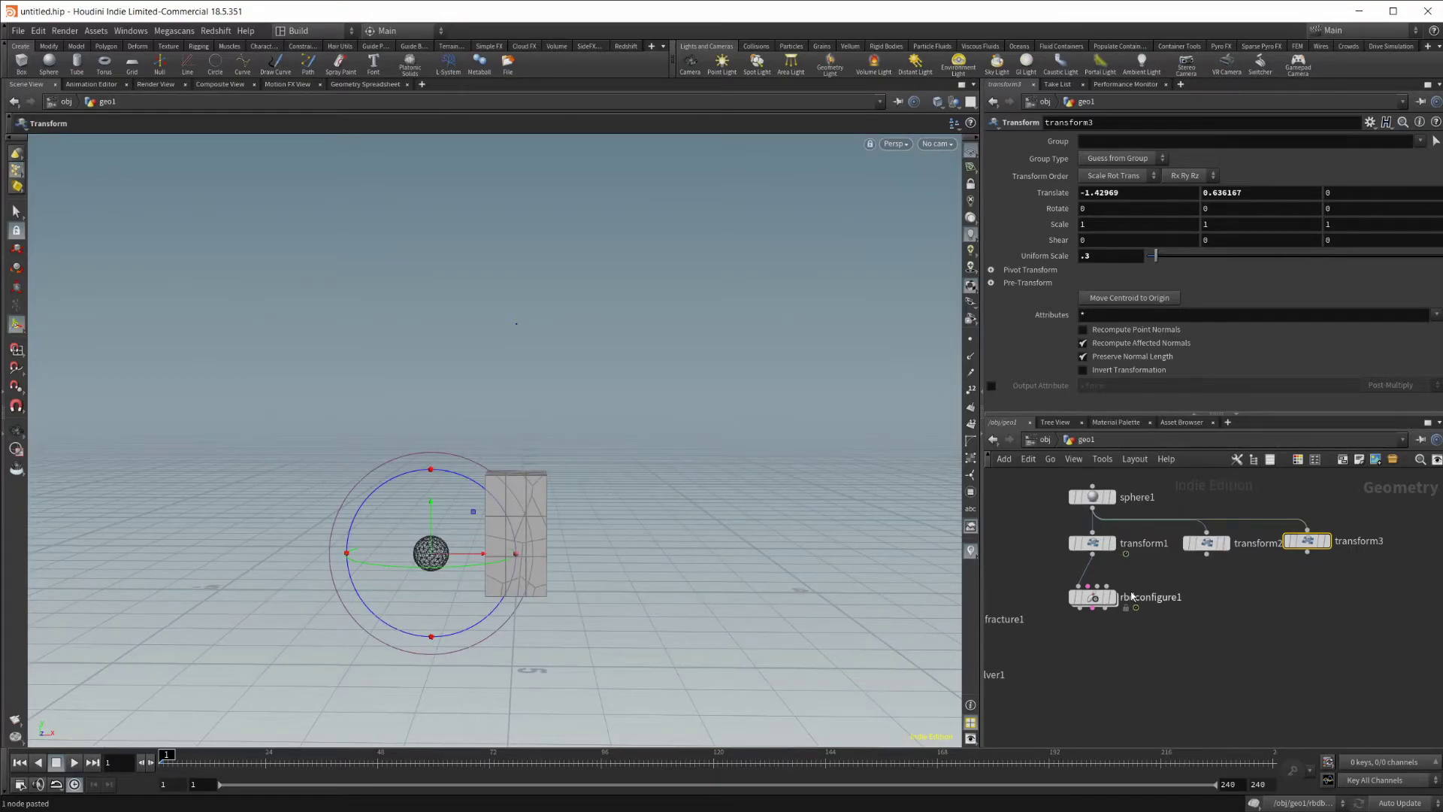
Step: Duplicate rbdconfigure1 twice and feed transform2 and transform3 into the two new configure nodes
click(1096, 599)
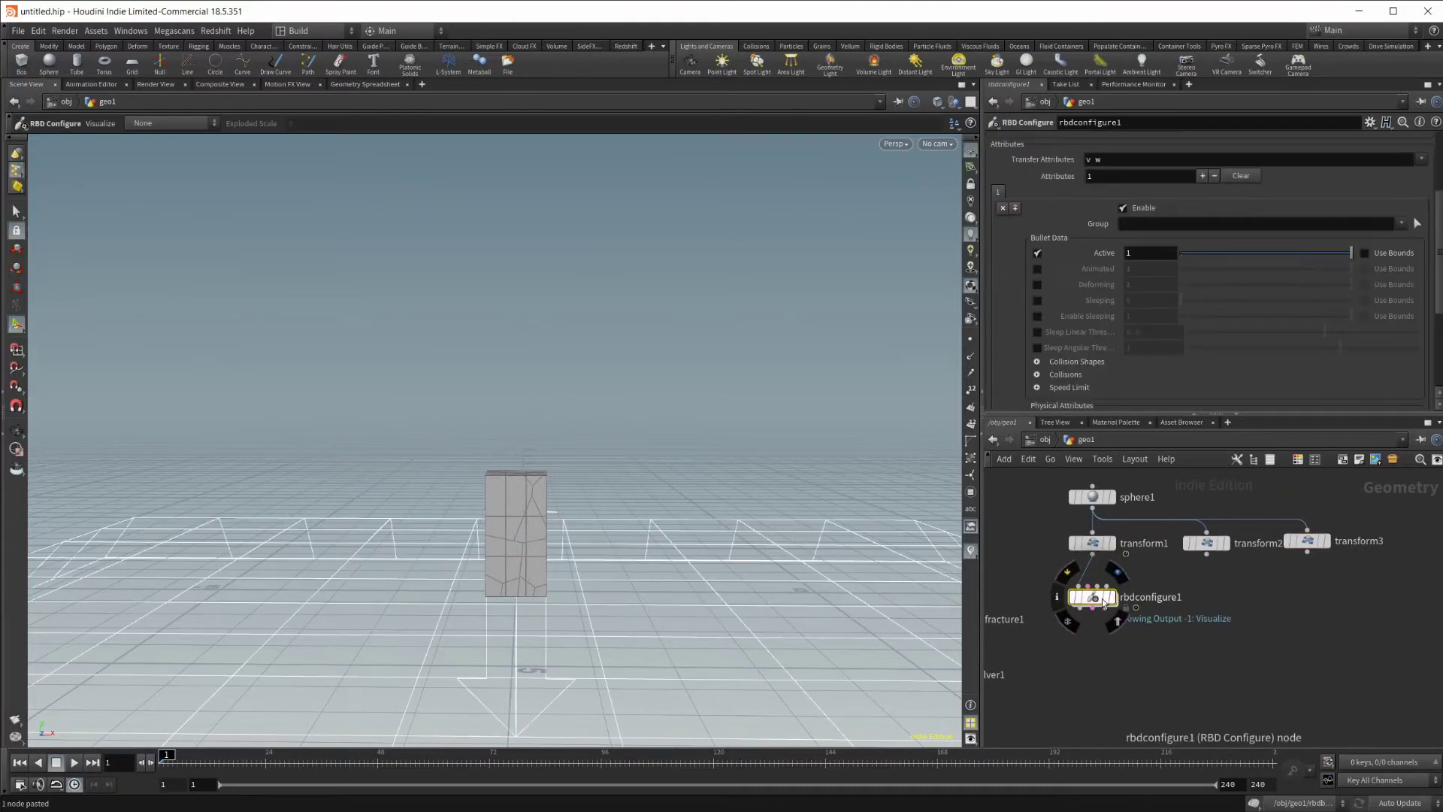
key(ctrl+c)
key(ctrl+v)
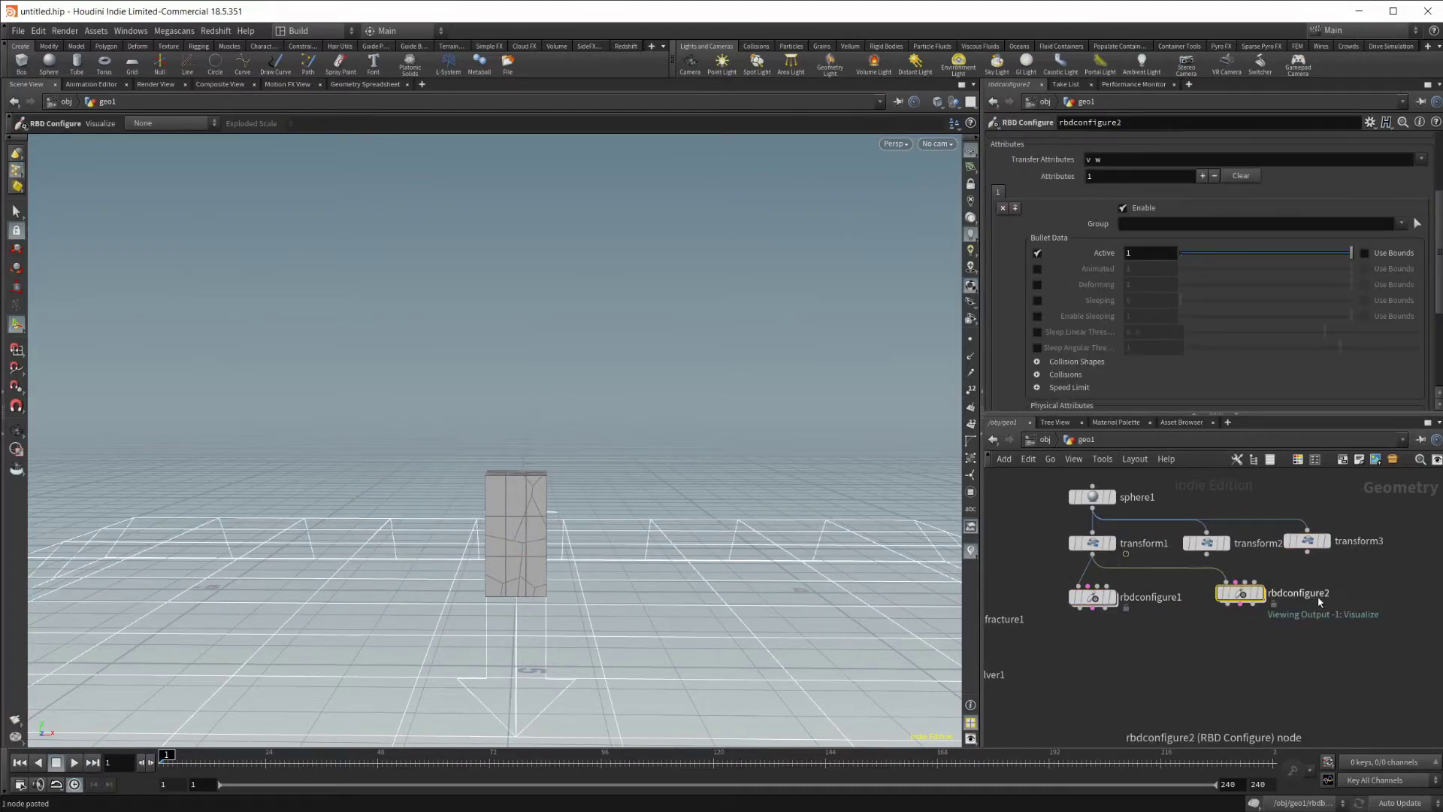
key(ctrl+v)
drag(1241, 594, 1213, 585)
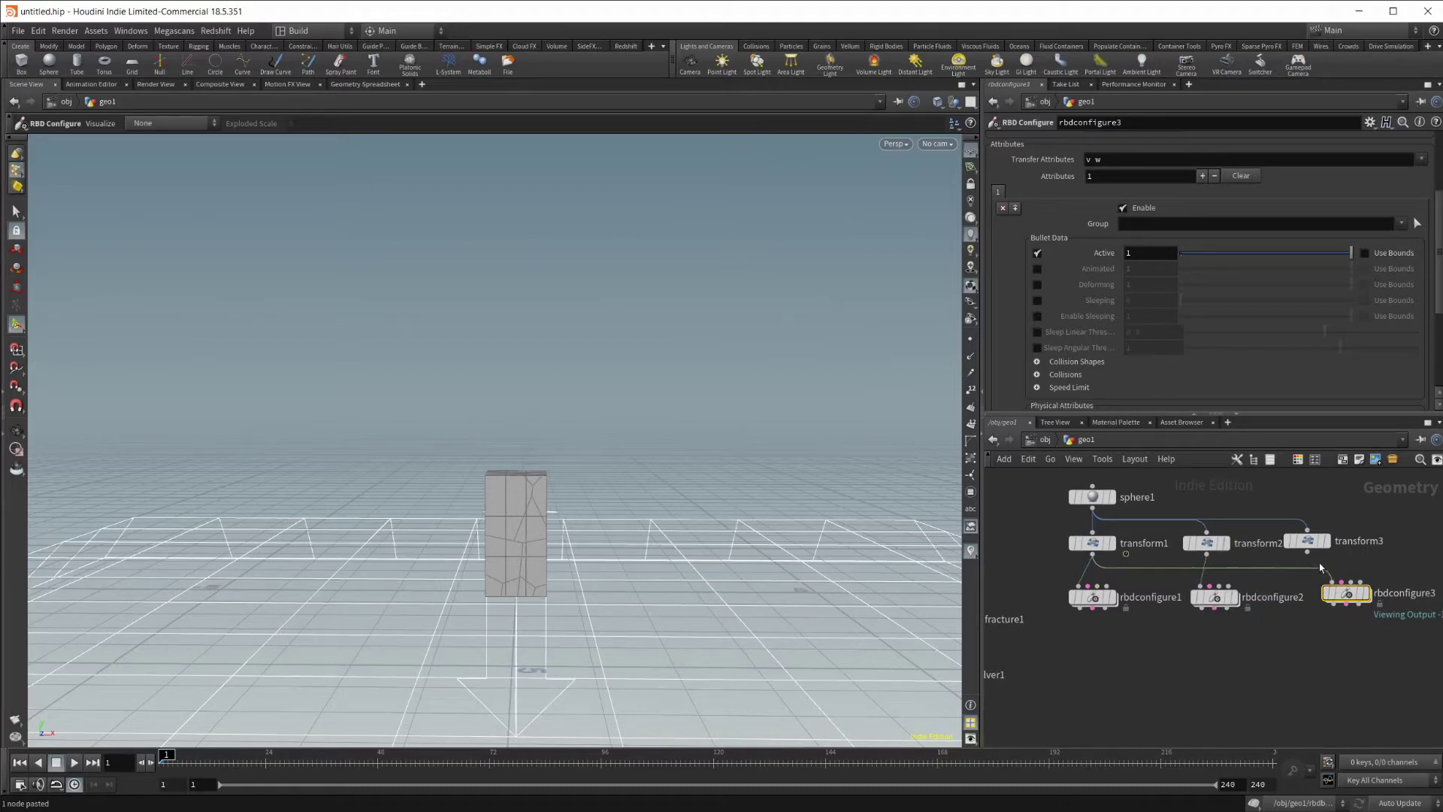
drag(1308, 553, 1337, 592)
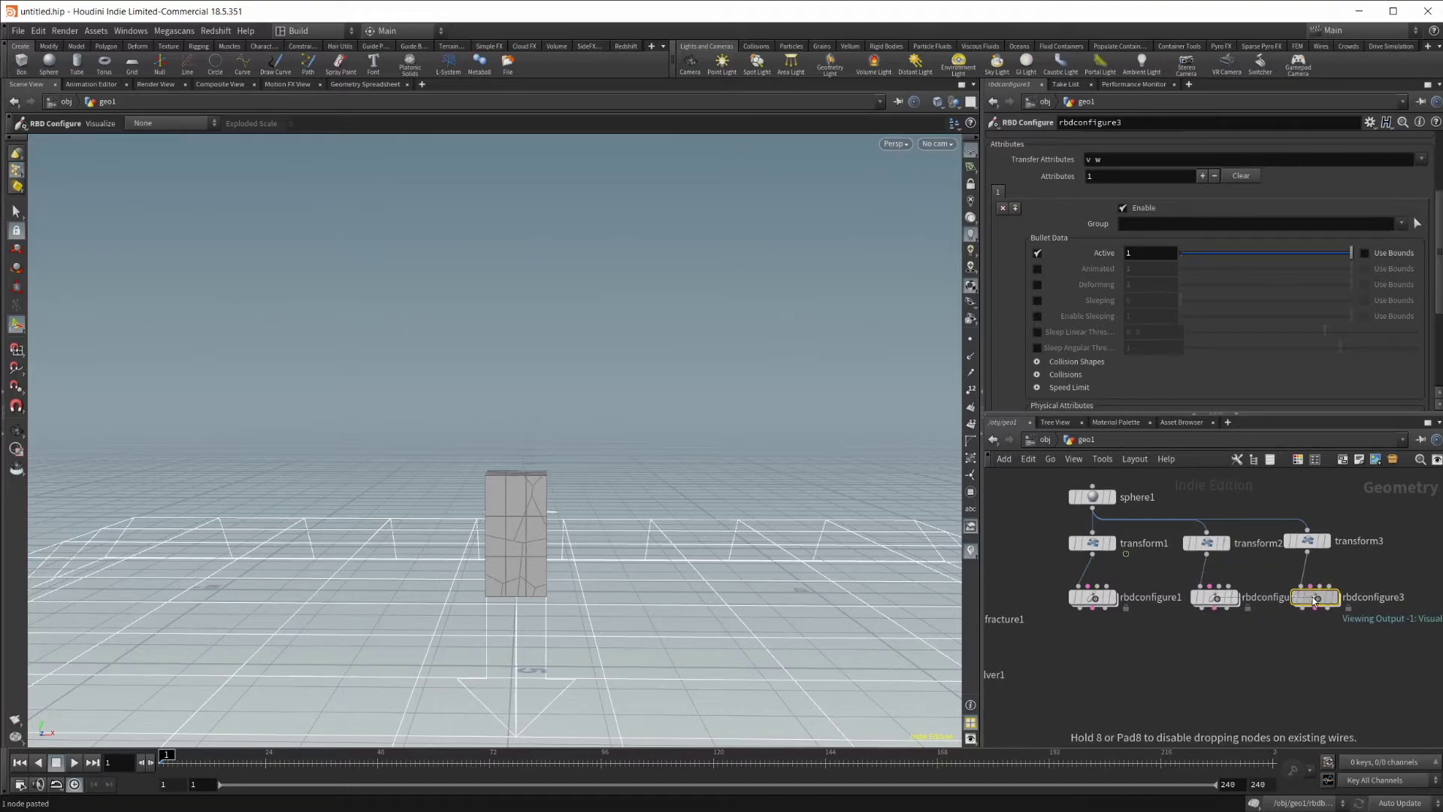
Step: Add merge1 below the configure nodes and connect rbdconfigure1, 2 and 3 into it
middle_drag(1150, 660, 1192, 596)
key(Tab)
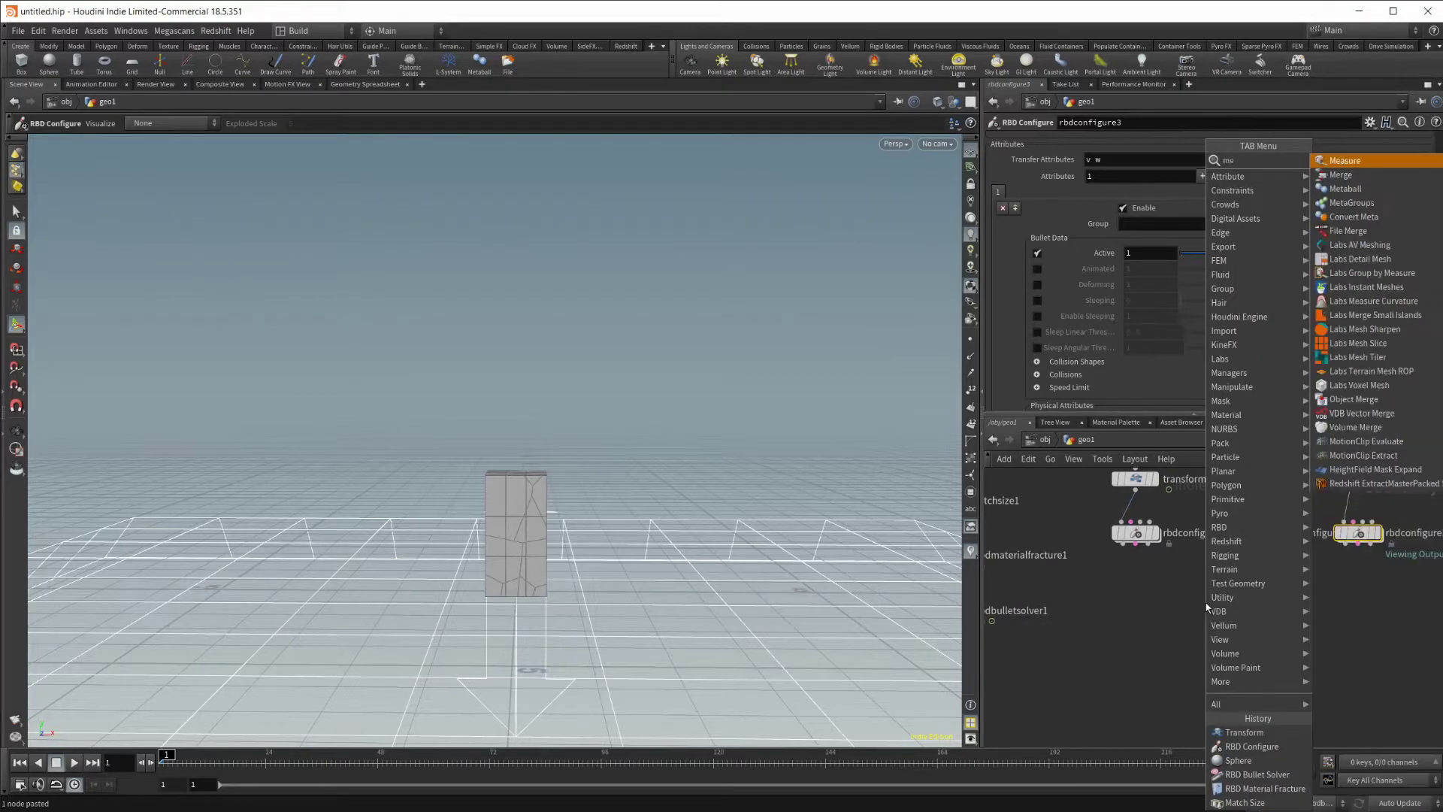
text(merge)
key(Return)
click(1206, 607)
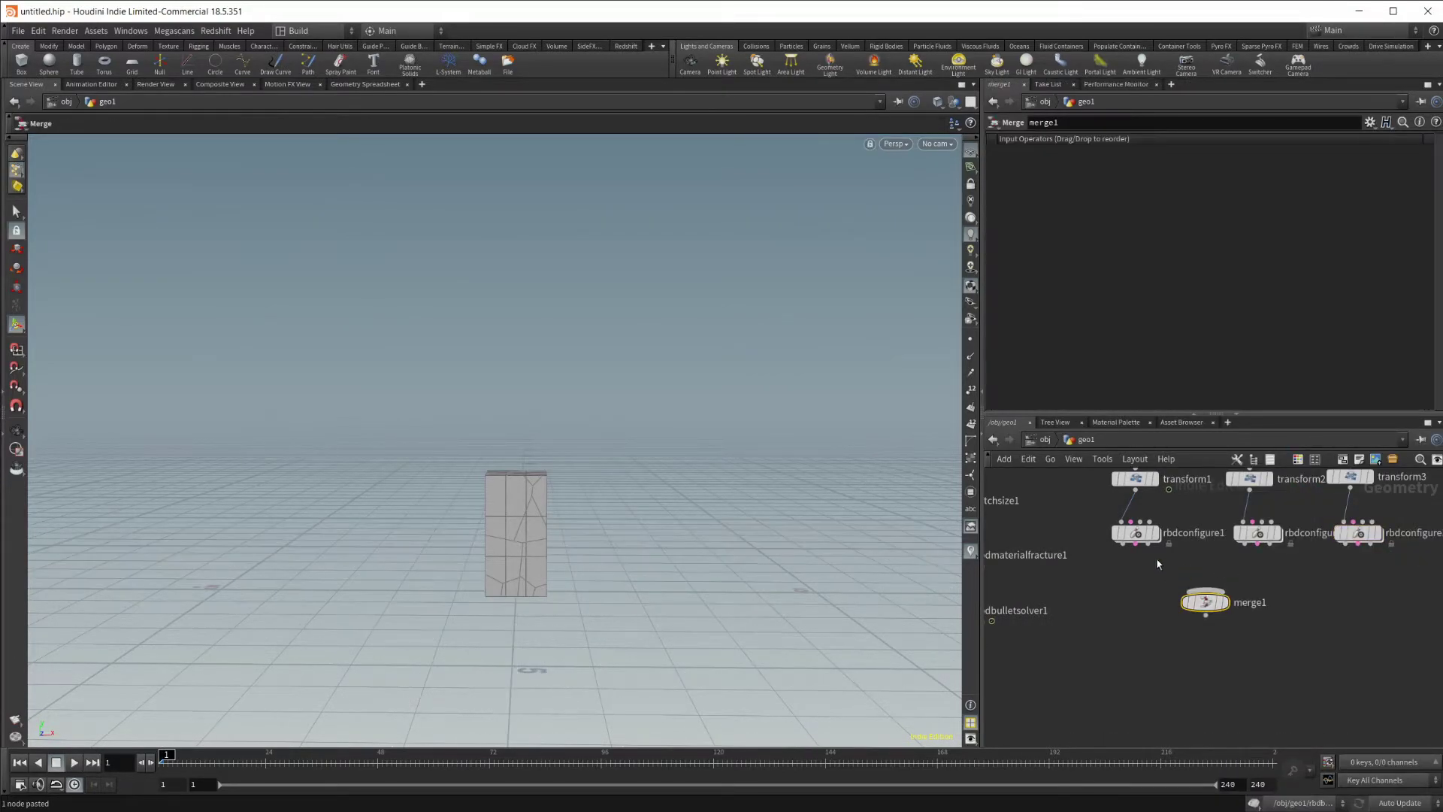
drag(1128, 546, 1206, 590)
drag(1258, 545, 1207, 591)
drag(1349, 552, 1207, 592)
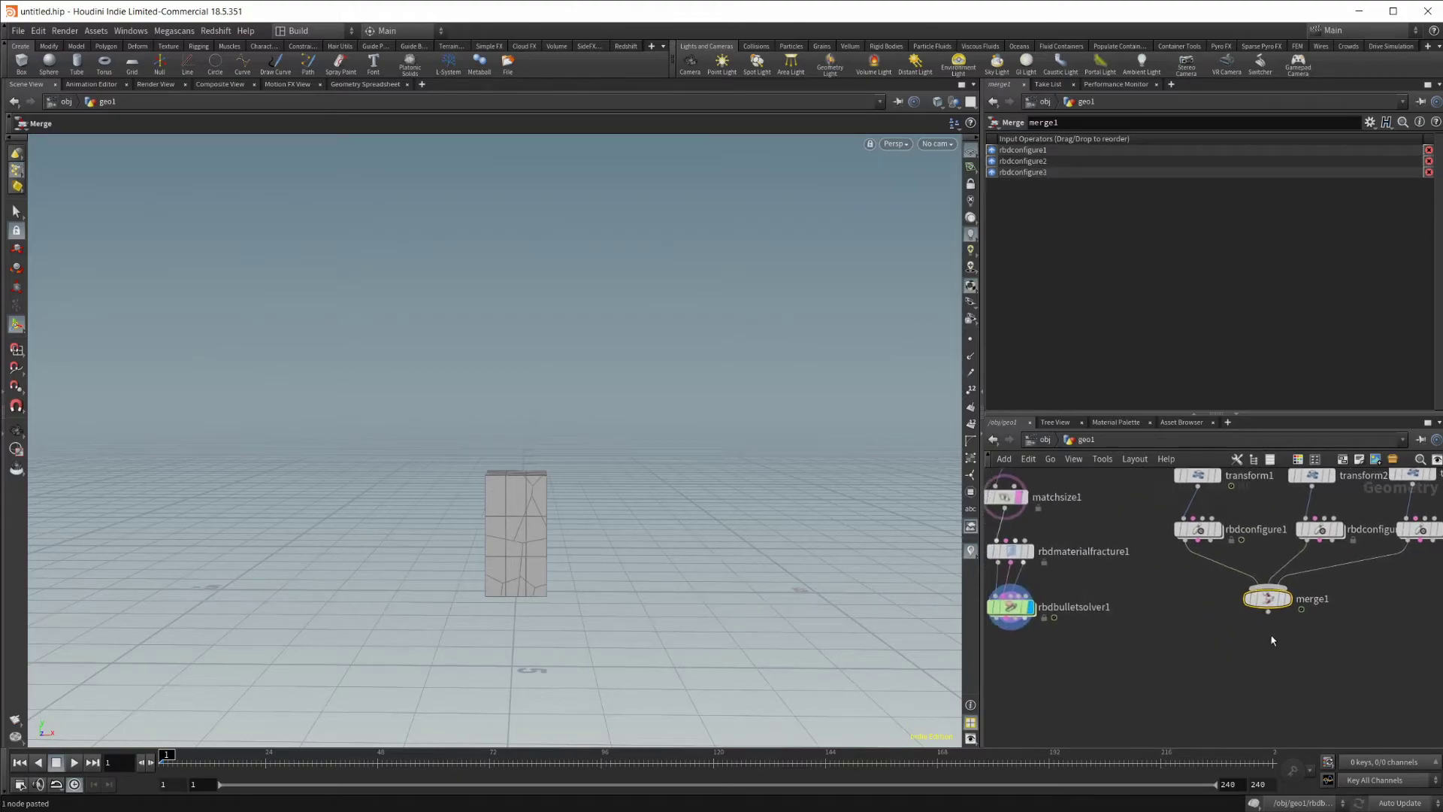
Step: Wire merge1 into rbdbulletsolver1 as colliders and view the three spheres around the box
middle_drag(1204, 654, 1267, 650)
middle_drag(1073, 676, 1149, 641)
drag(1155, 556, 1156, 633)
drag(1349, 583, 1102, 626)
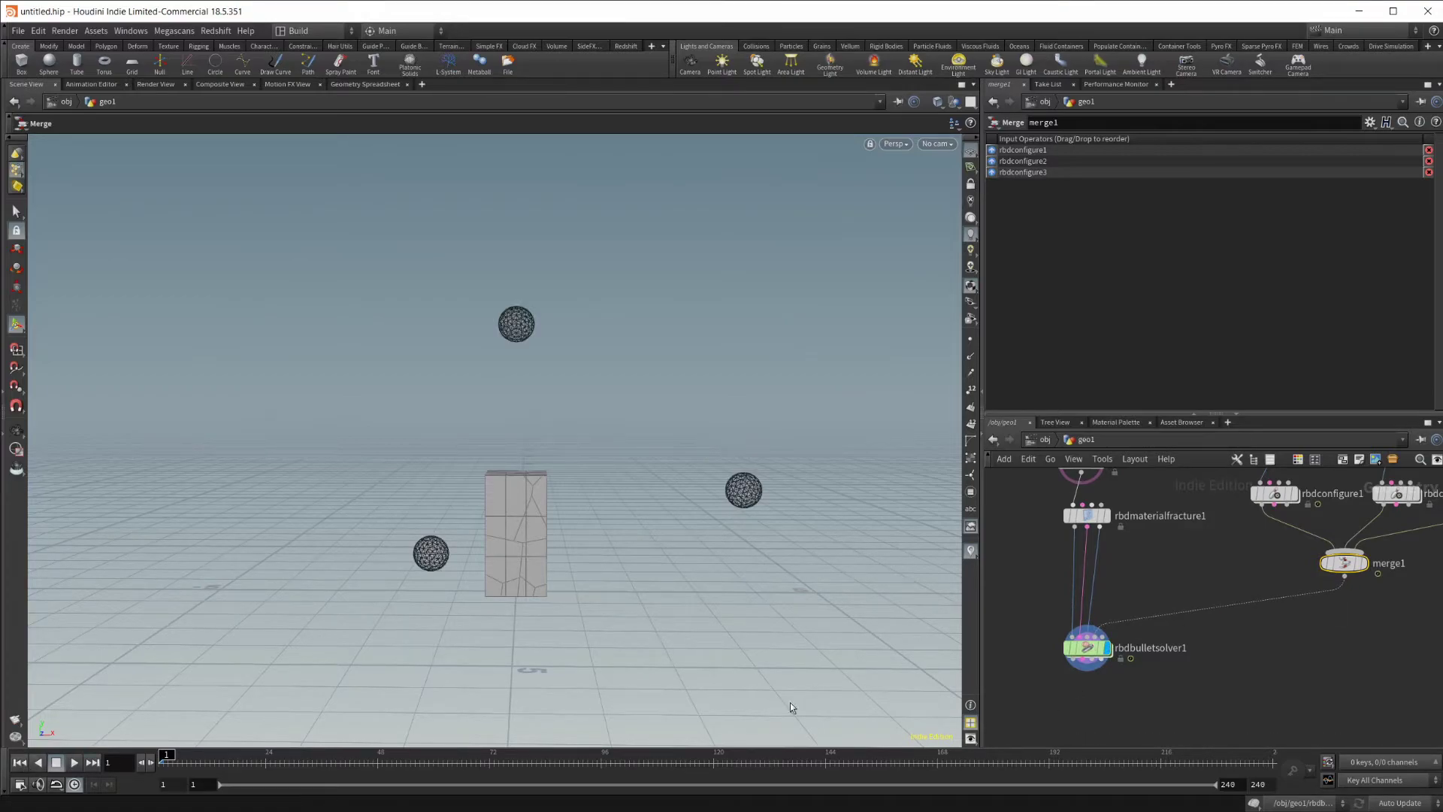
click(1083, 647)
drag(759, 688, 563, 564)
Step: Play the bullet simulation to frame 55 and orbit around the box and blue spheres
key(Return)
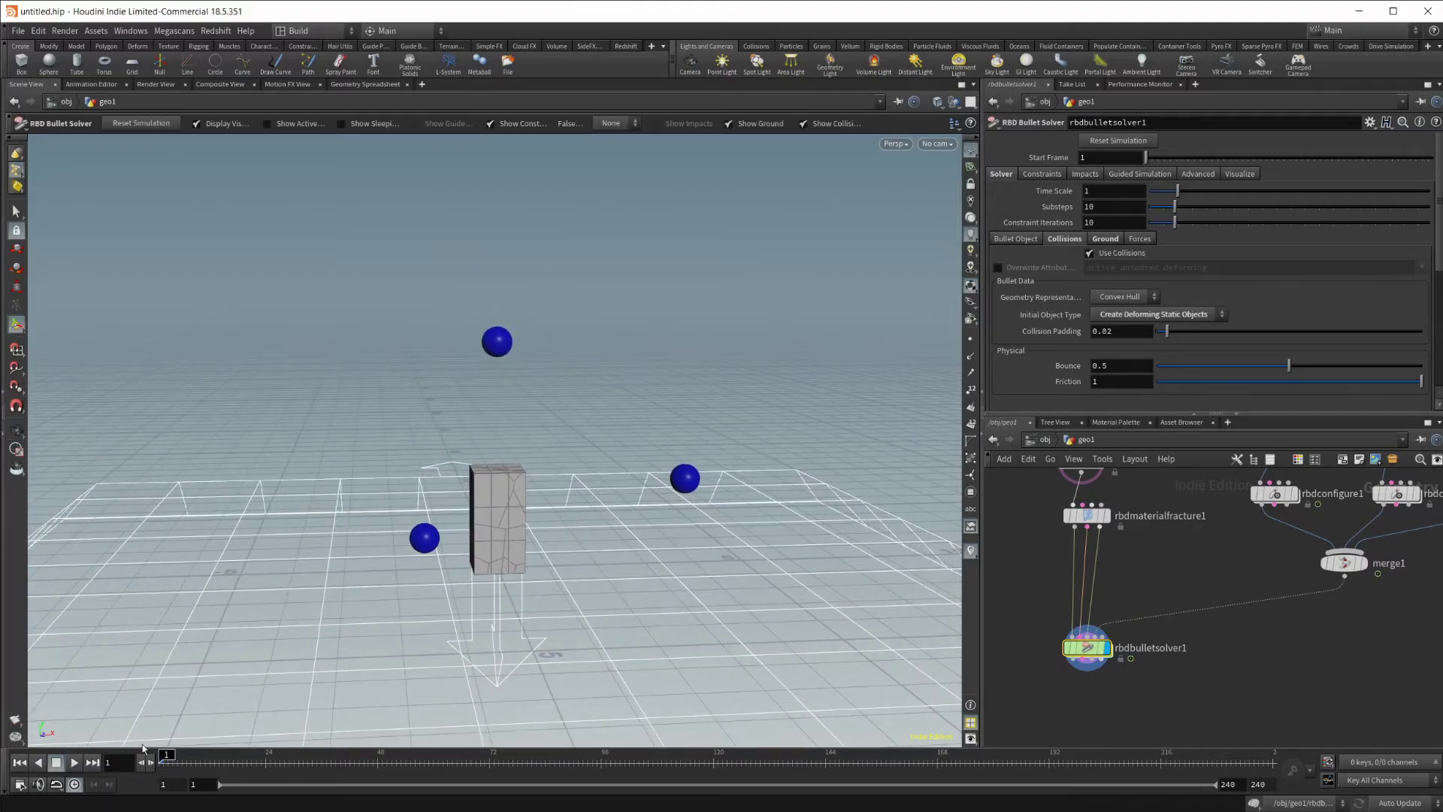
click(75, 762)
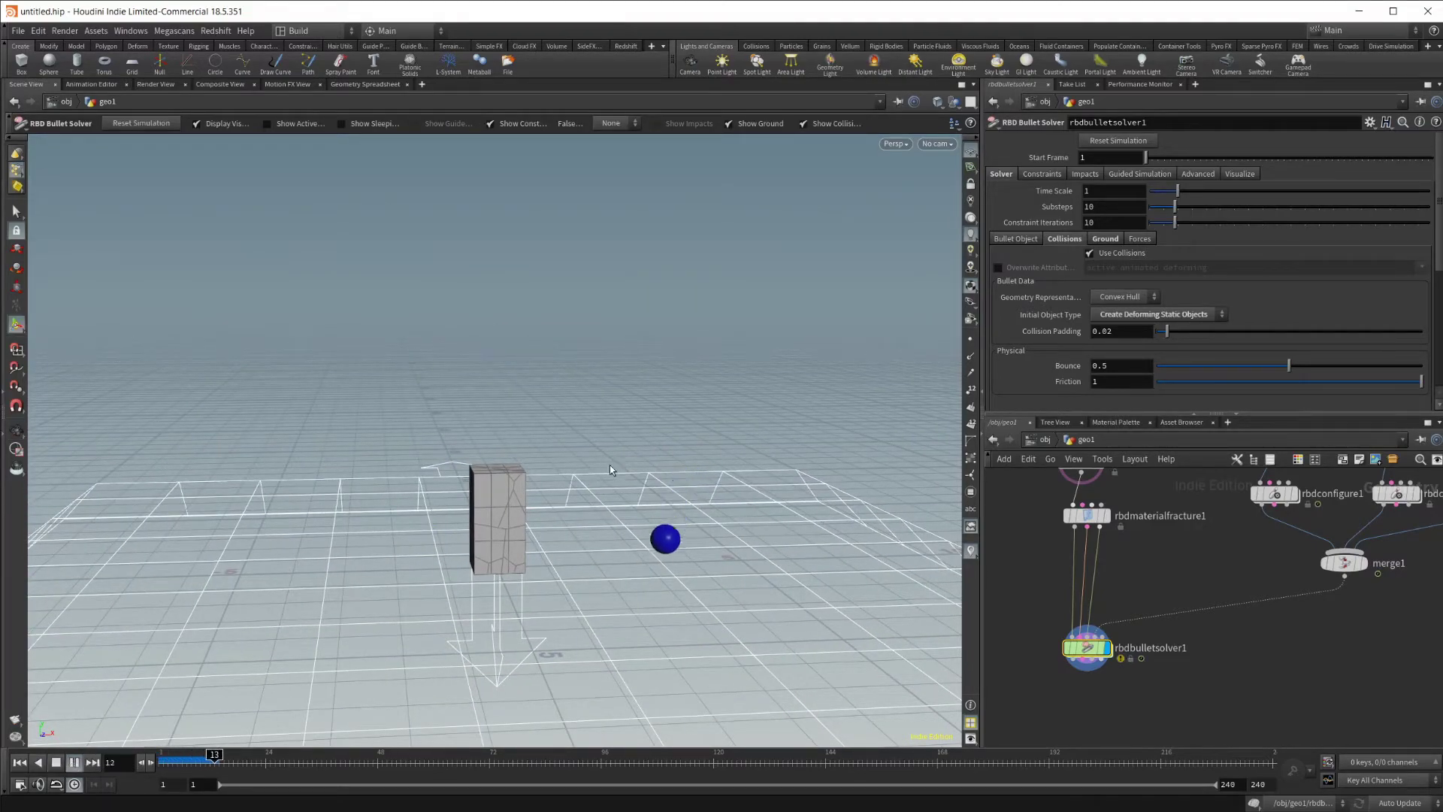
key(Escape)
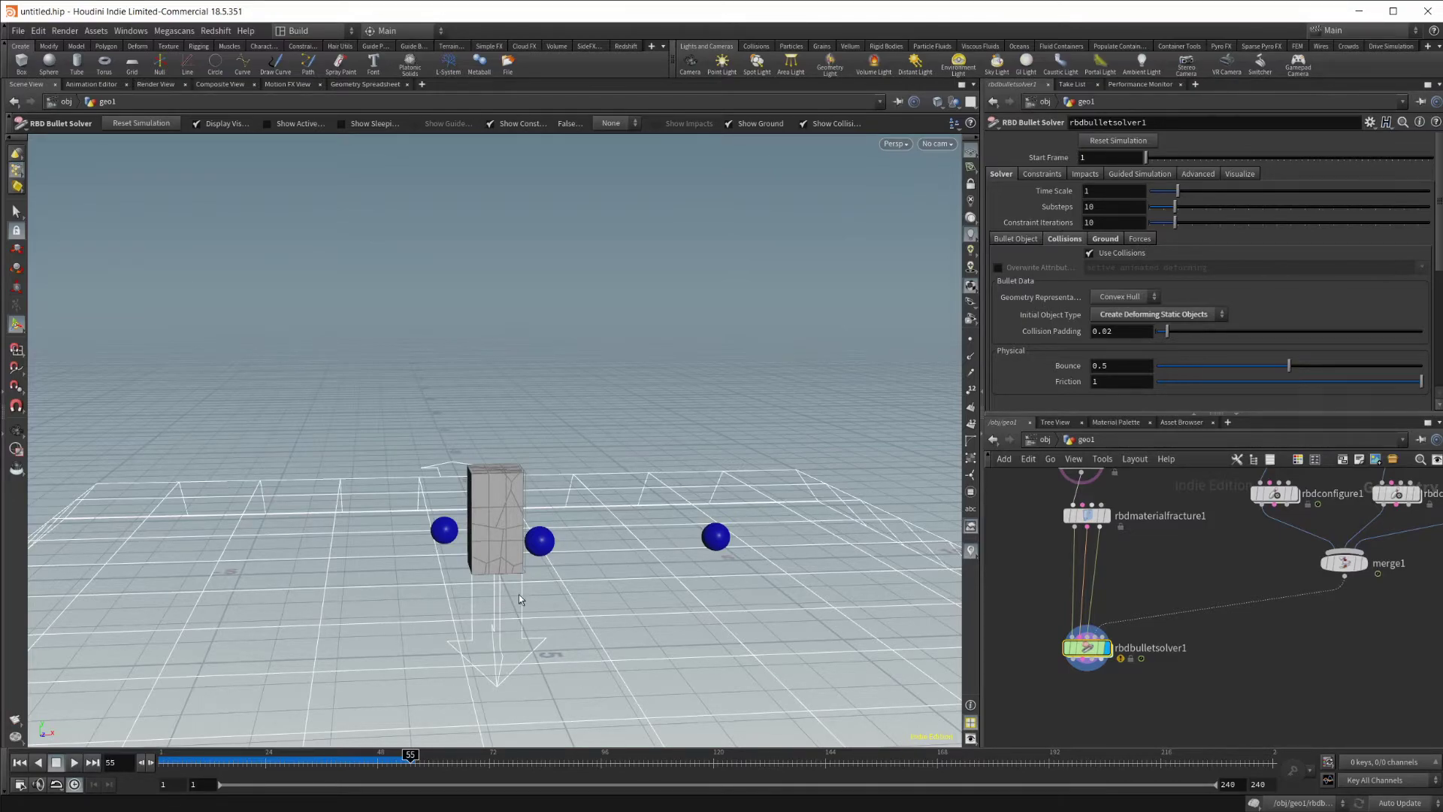
alt+drag(592, 601, 685, 505)
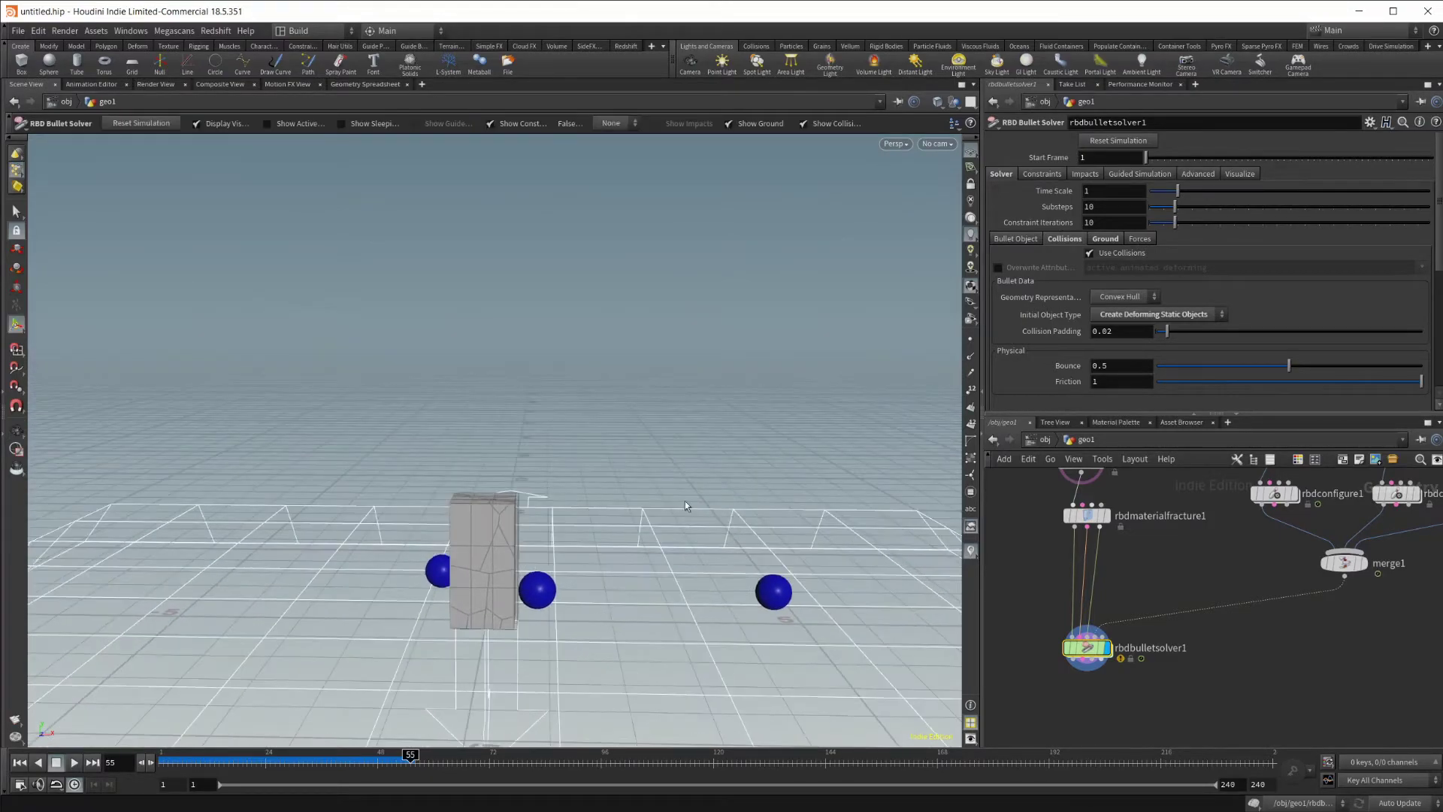
middle_drag(1279, 542, 1146, 639)
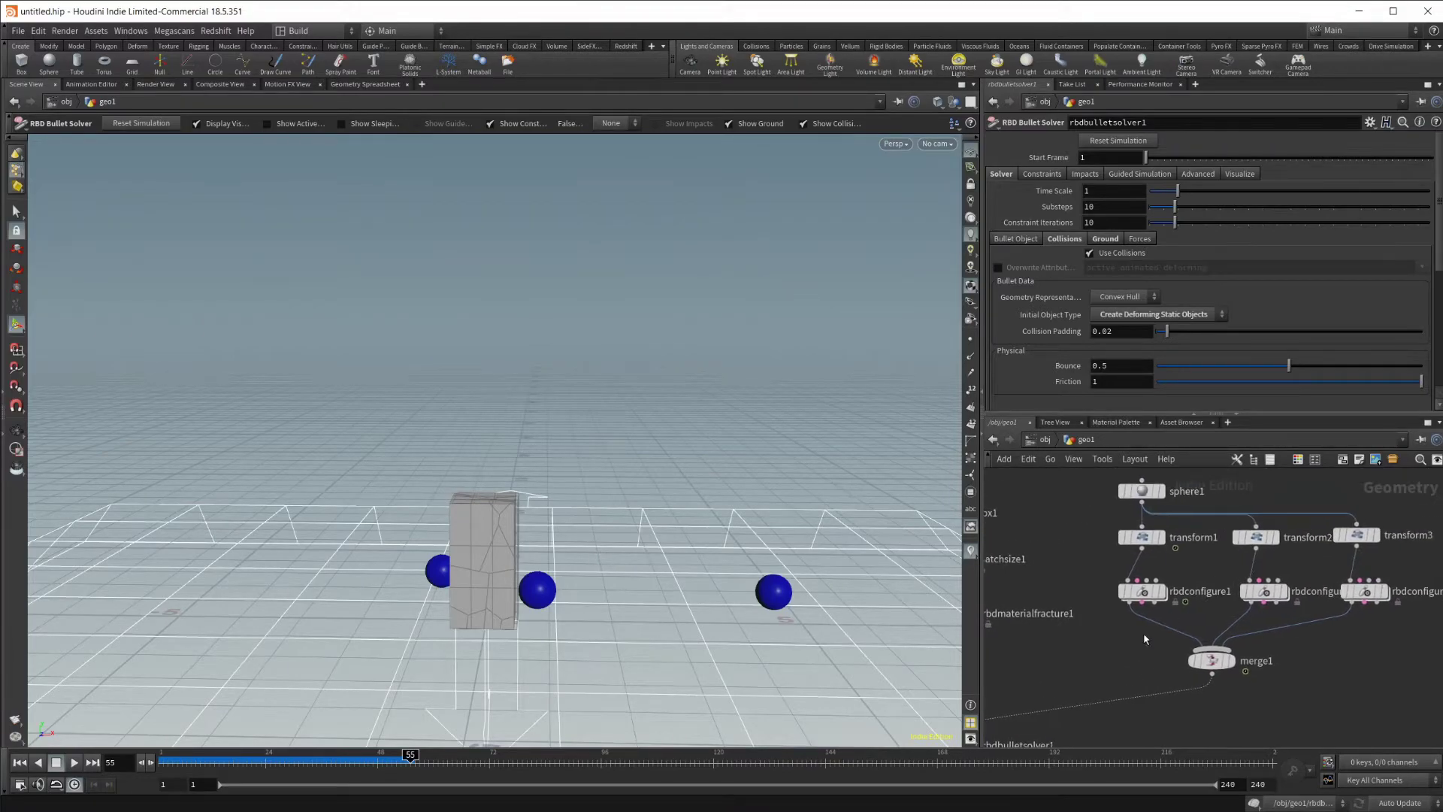
middle_drag(1067, 663, 1082, 652)
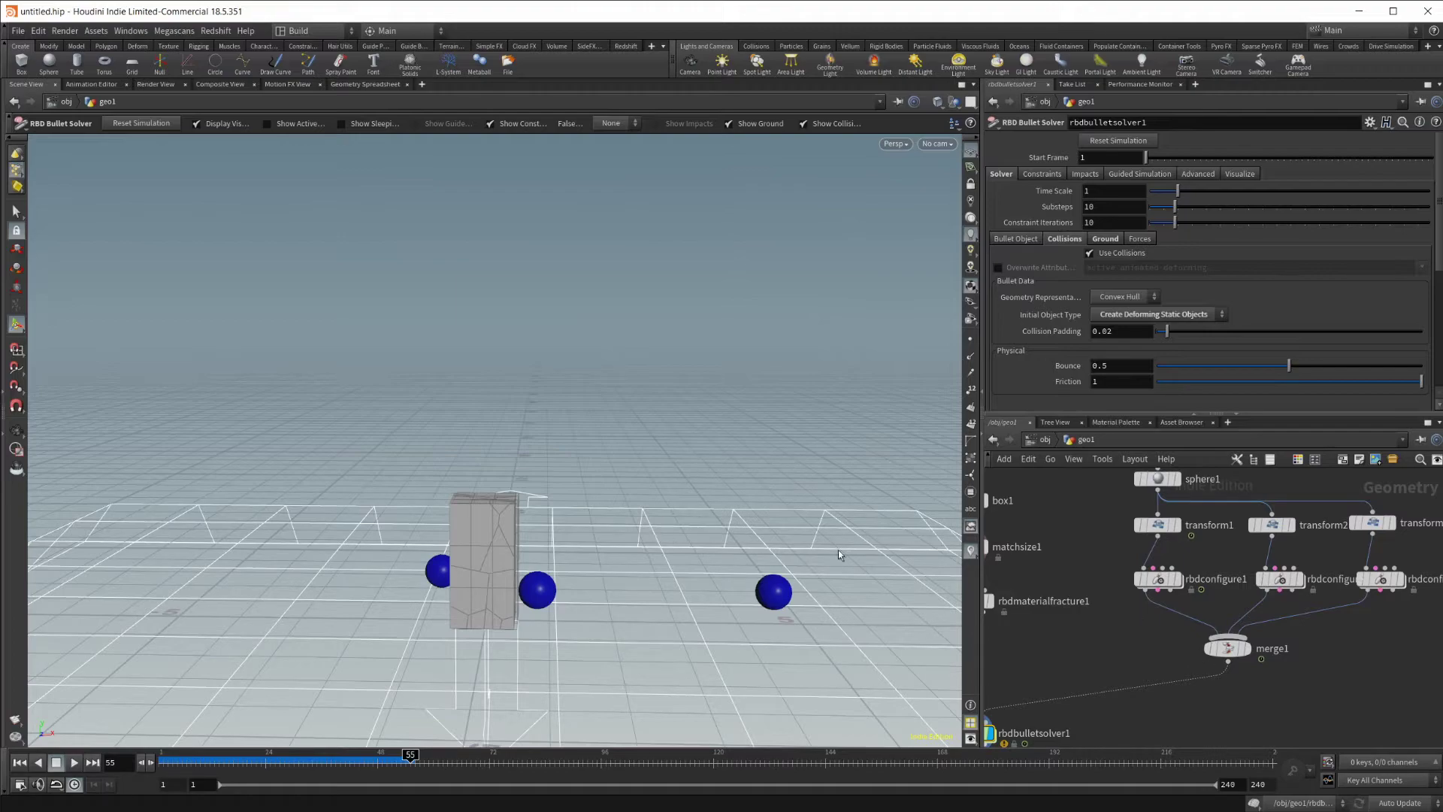
Step: Check merge1's point data in the Geometry Spreadsheet and move merge1 beneath the configure nodes
click(369, 84)
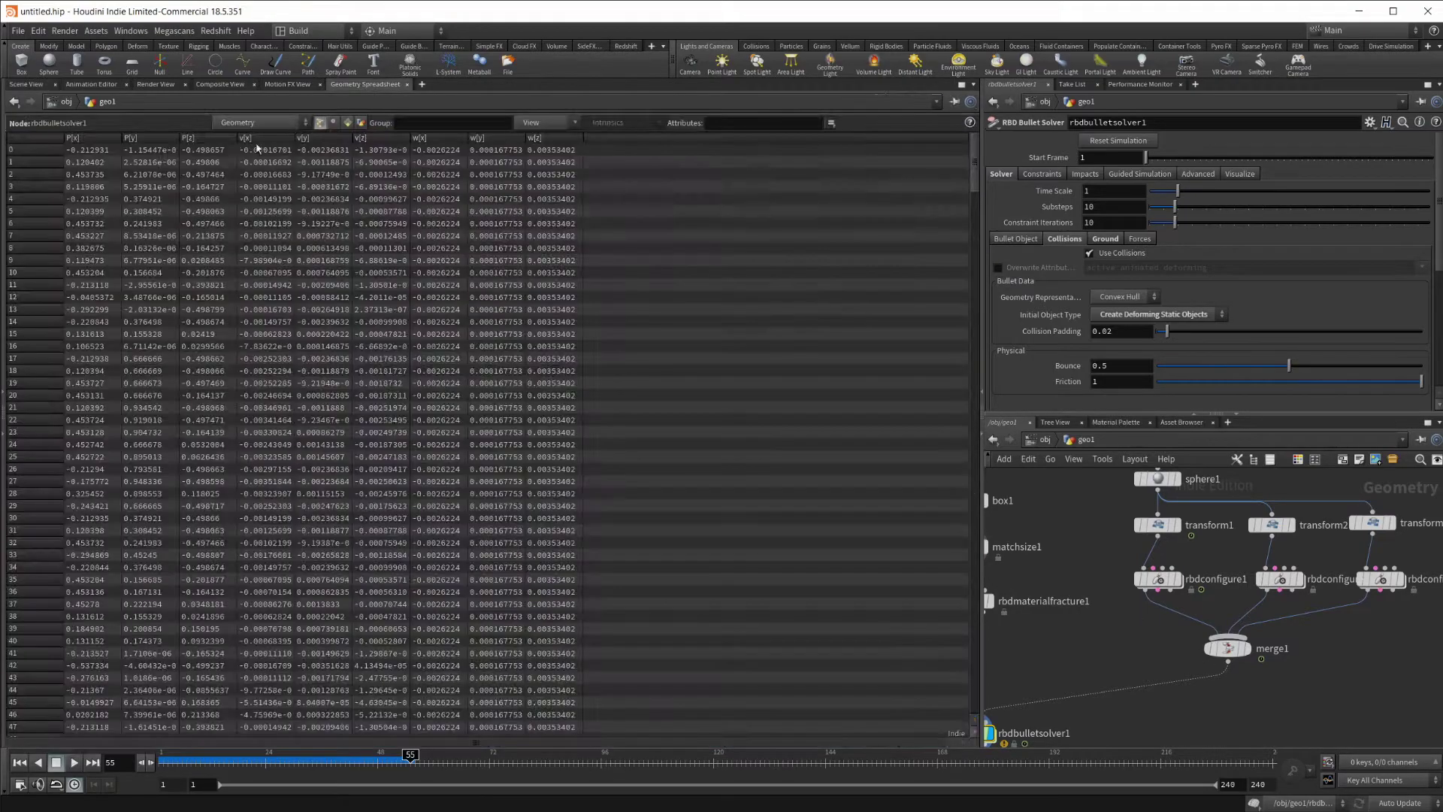
mouse_move(1227, 654)
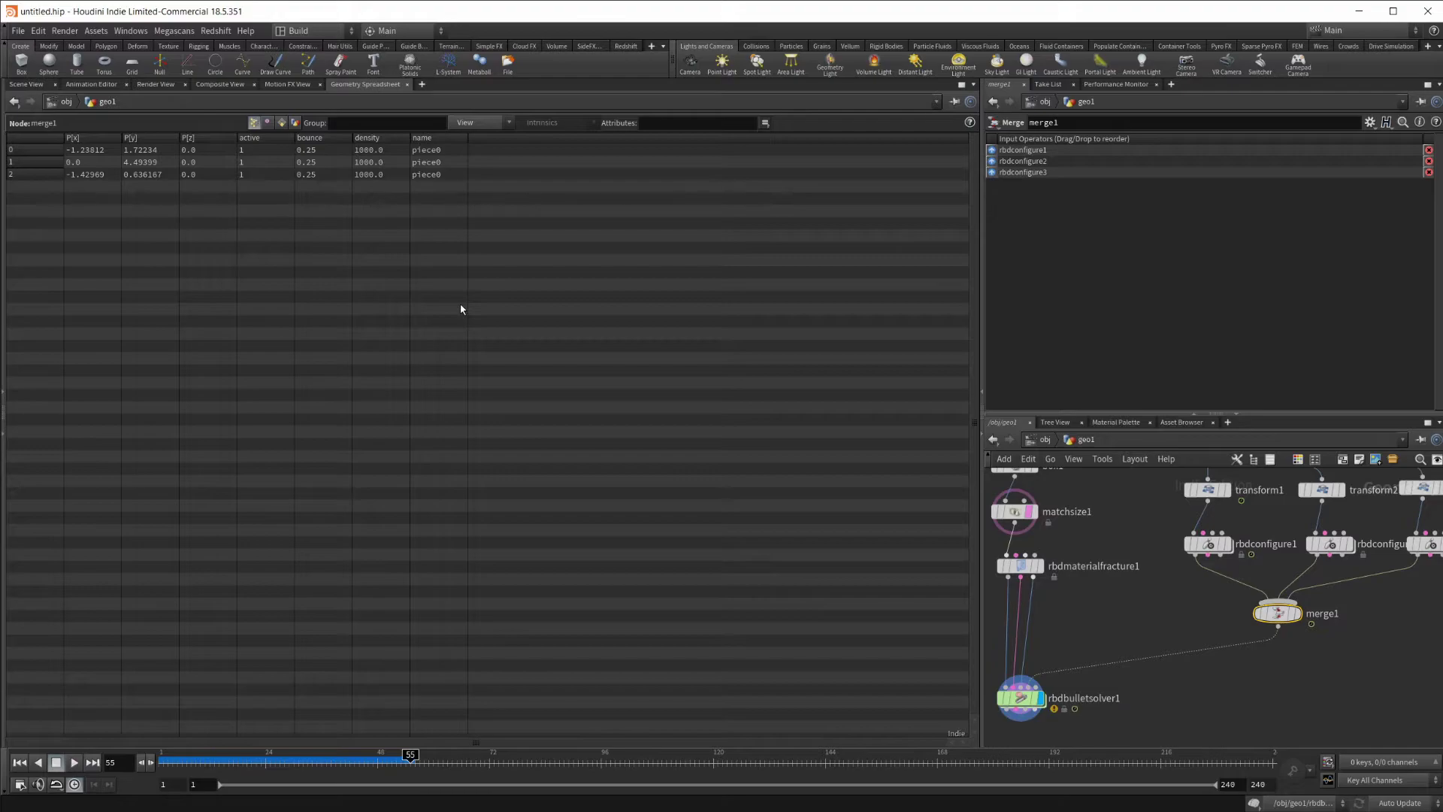
middle_drag(1265, 657, 1217, 637)
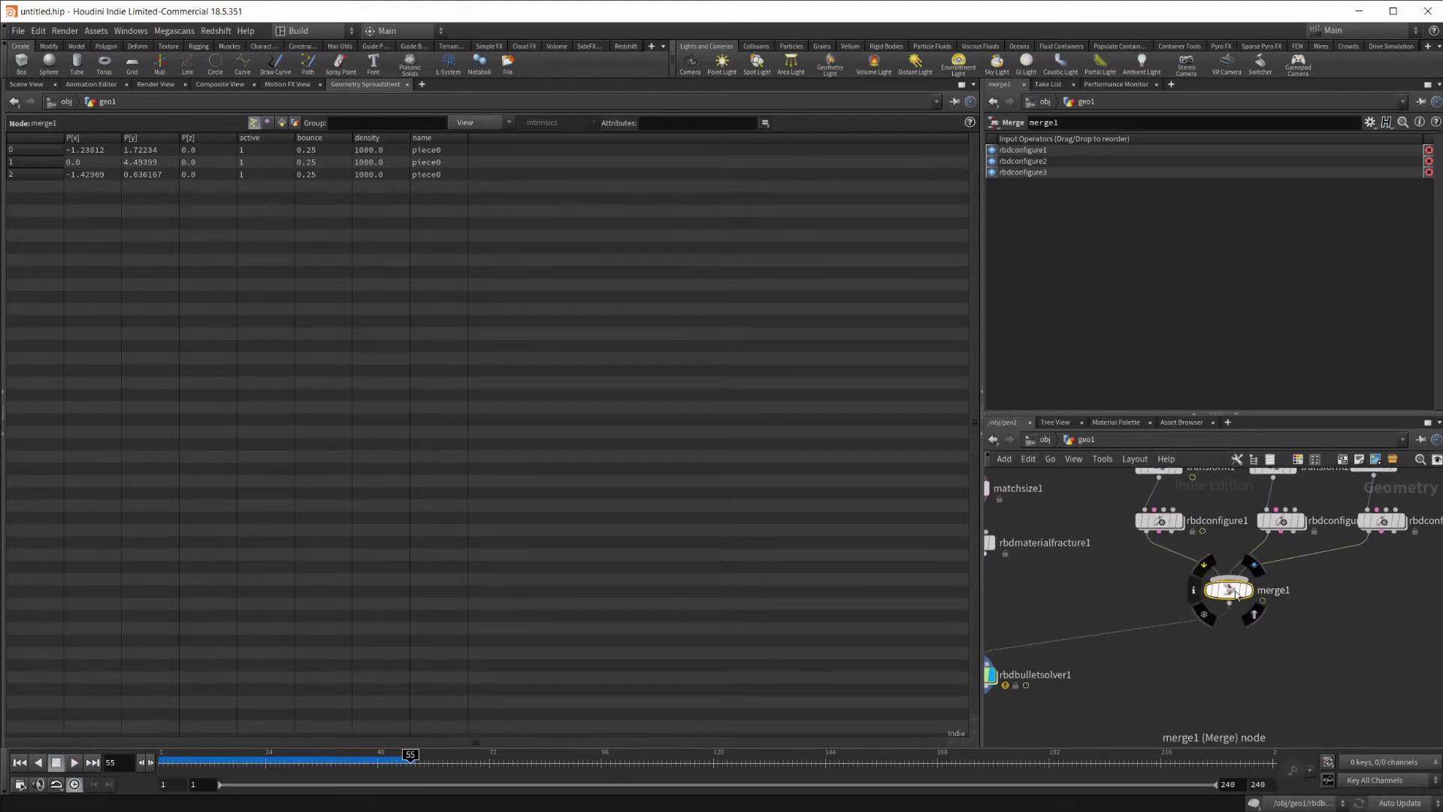
drag(1231, 592, 1242, 637)
Step: Insert an Attribute Create node, attribcreate1, between rbdconfigure1 and merge1
click(1167, 529)
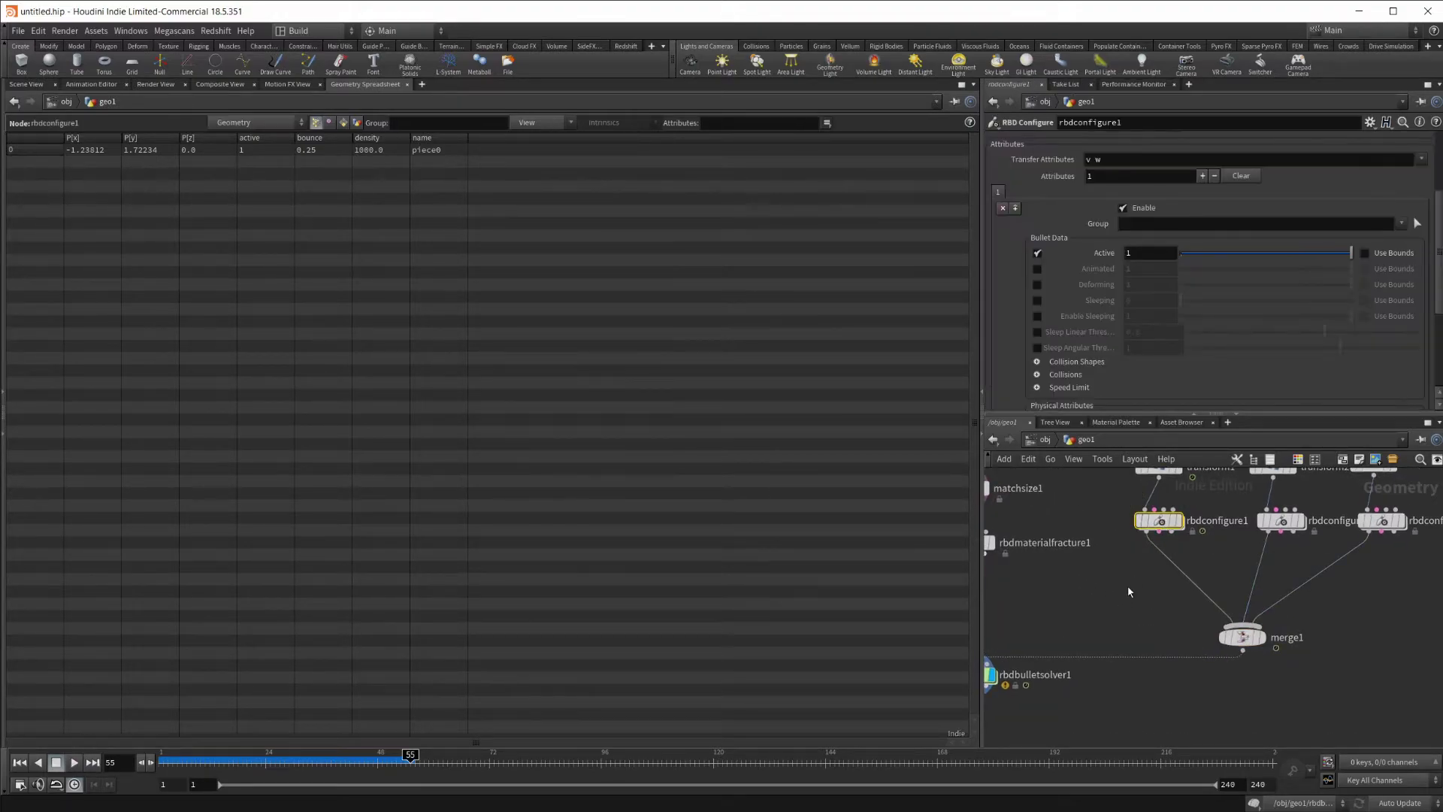
key(Tab)
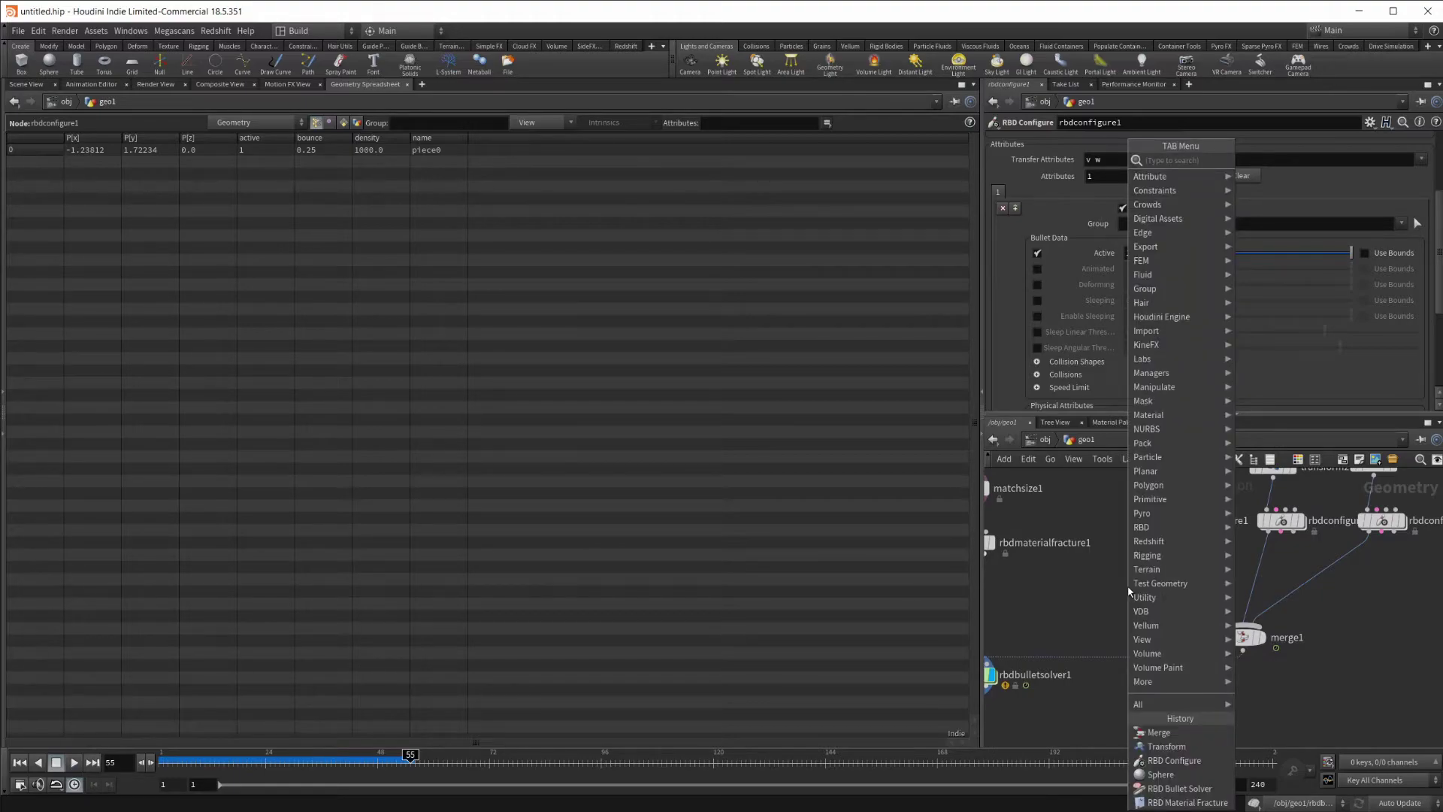
text(att)
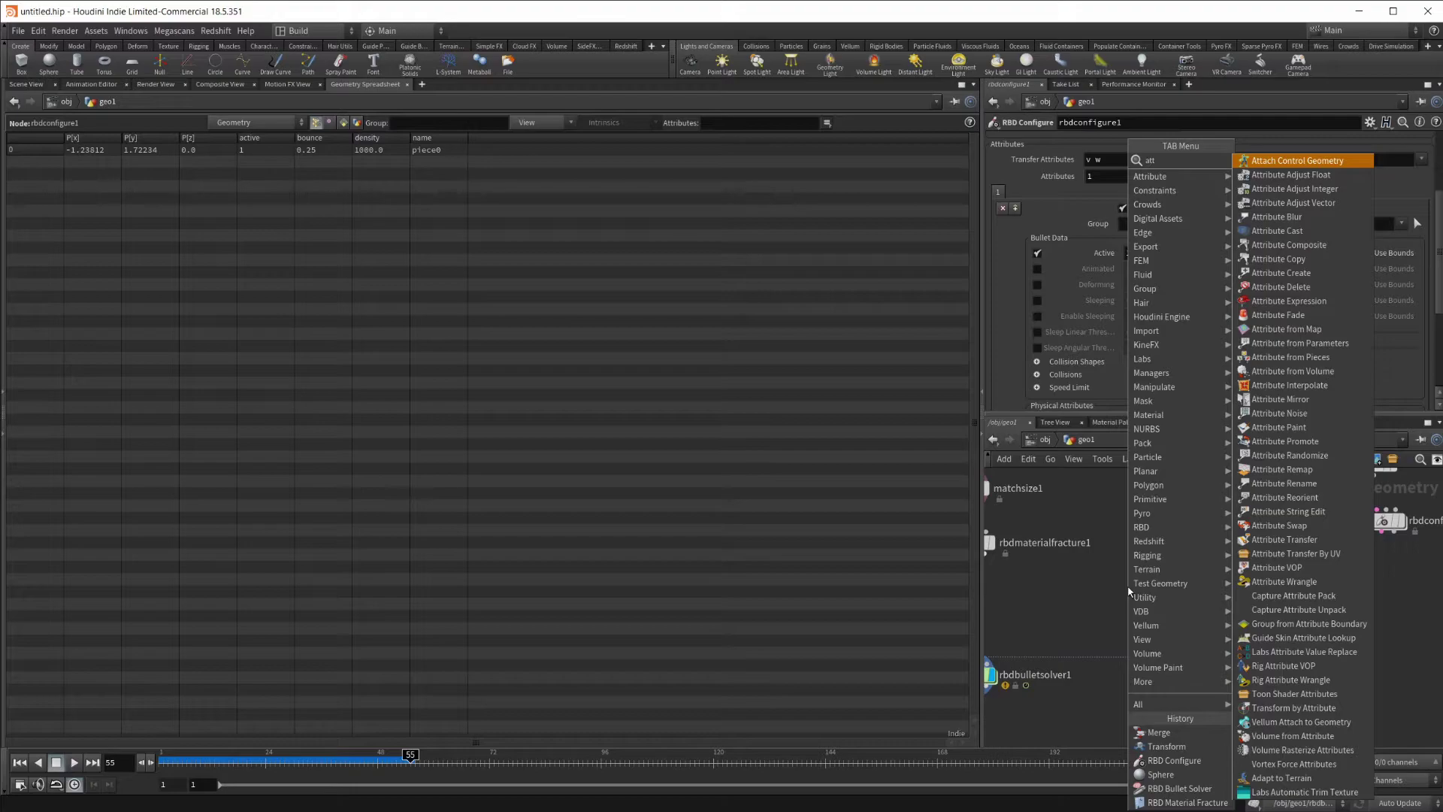
key(Down)
key(Down)
key(Down)
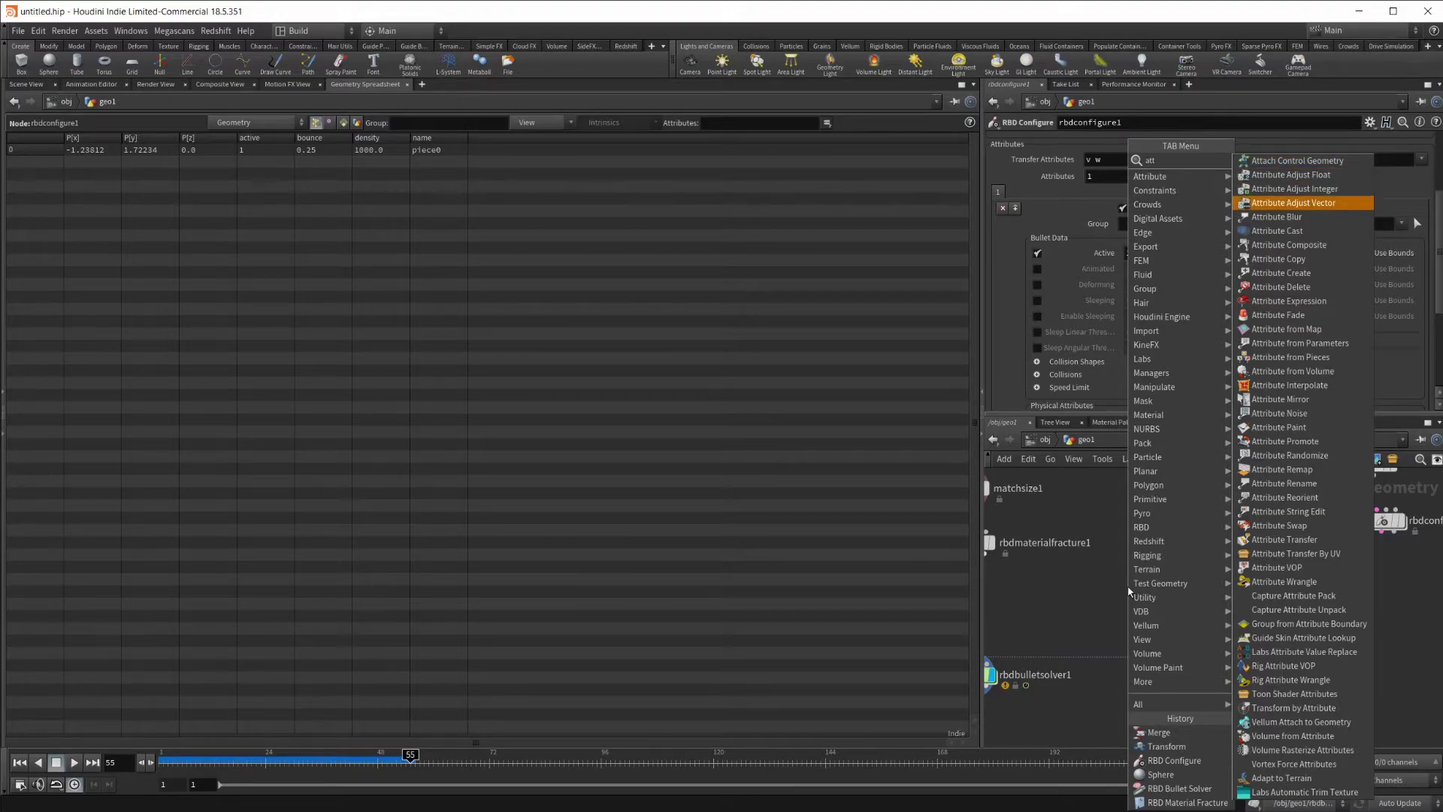
key(Up)
key(Up)
key(Up)
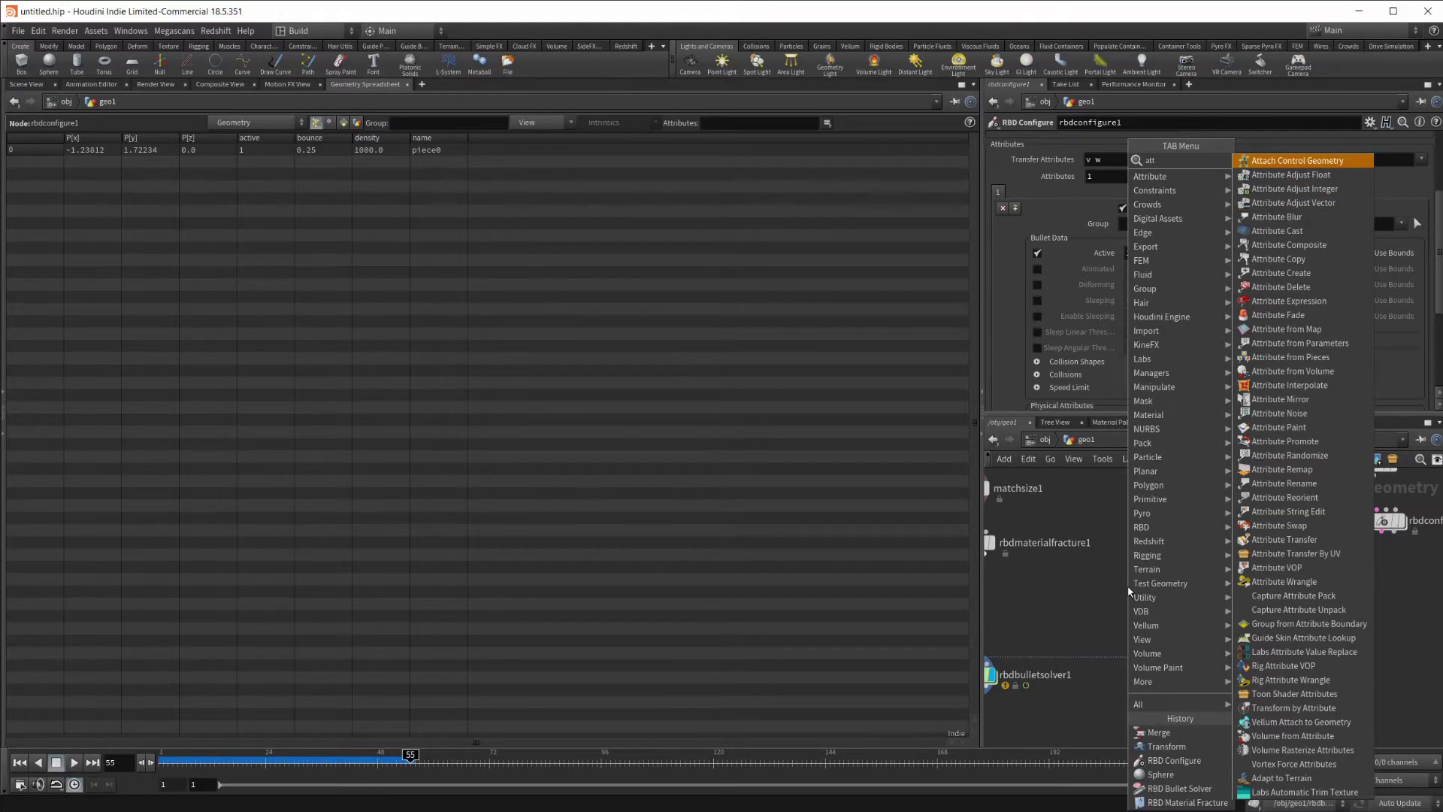
key(Return)
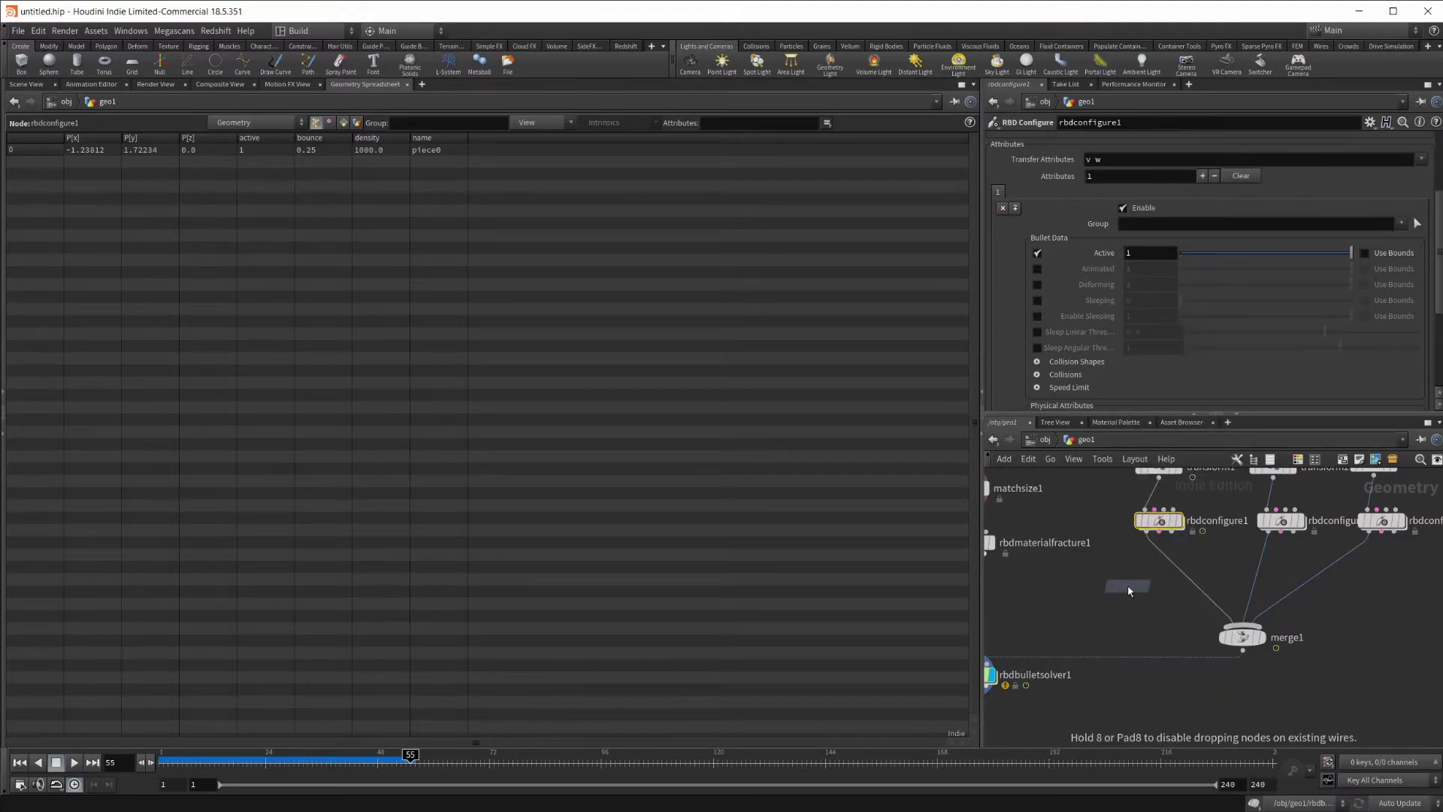
click(1128, 591)
drag(1123, 590, 1158, 577)
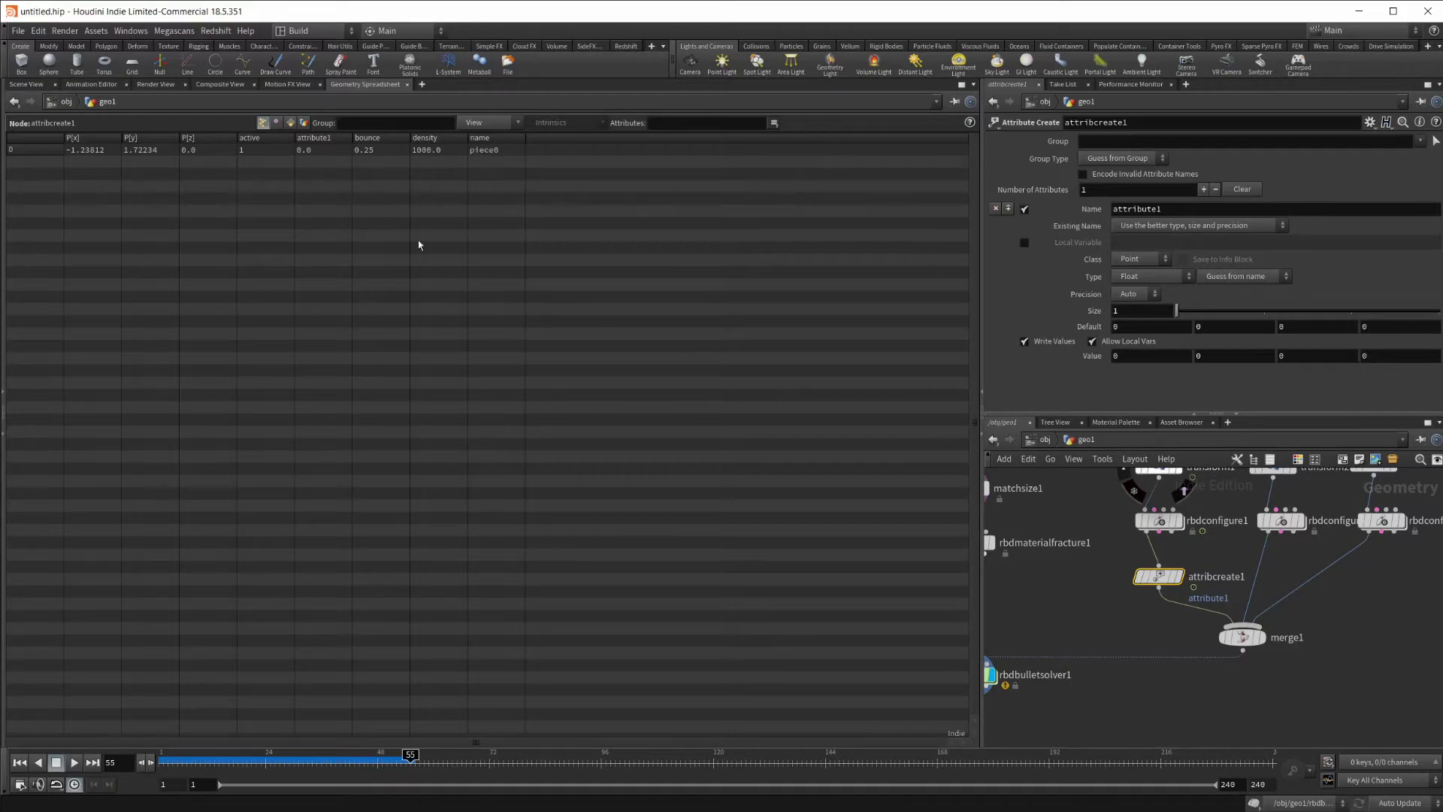
Step: Rename its attribute to 'name', make it a String, and set the value to piece0
double_click(1194, 208)
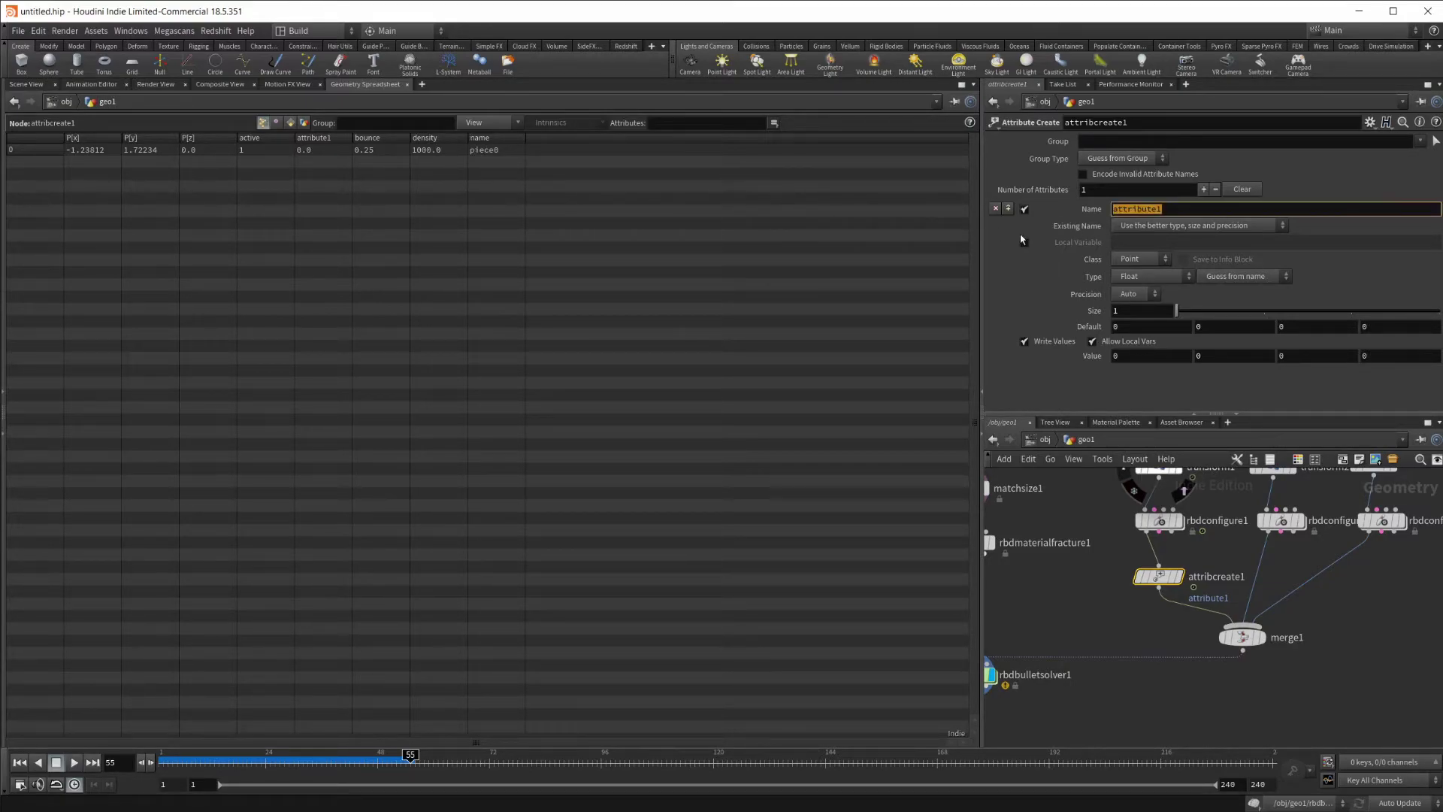
text(name)
key(Return)
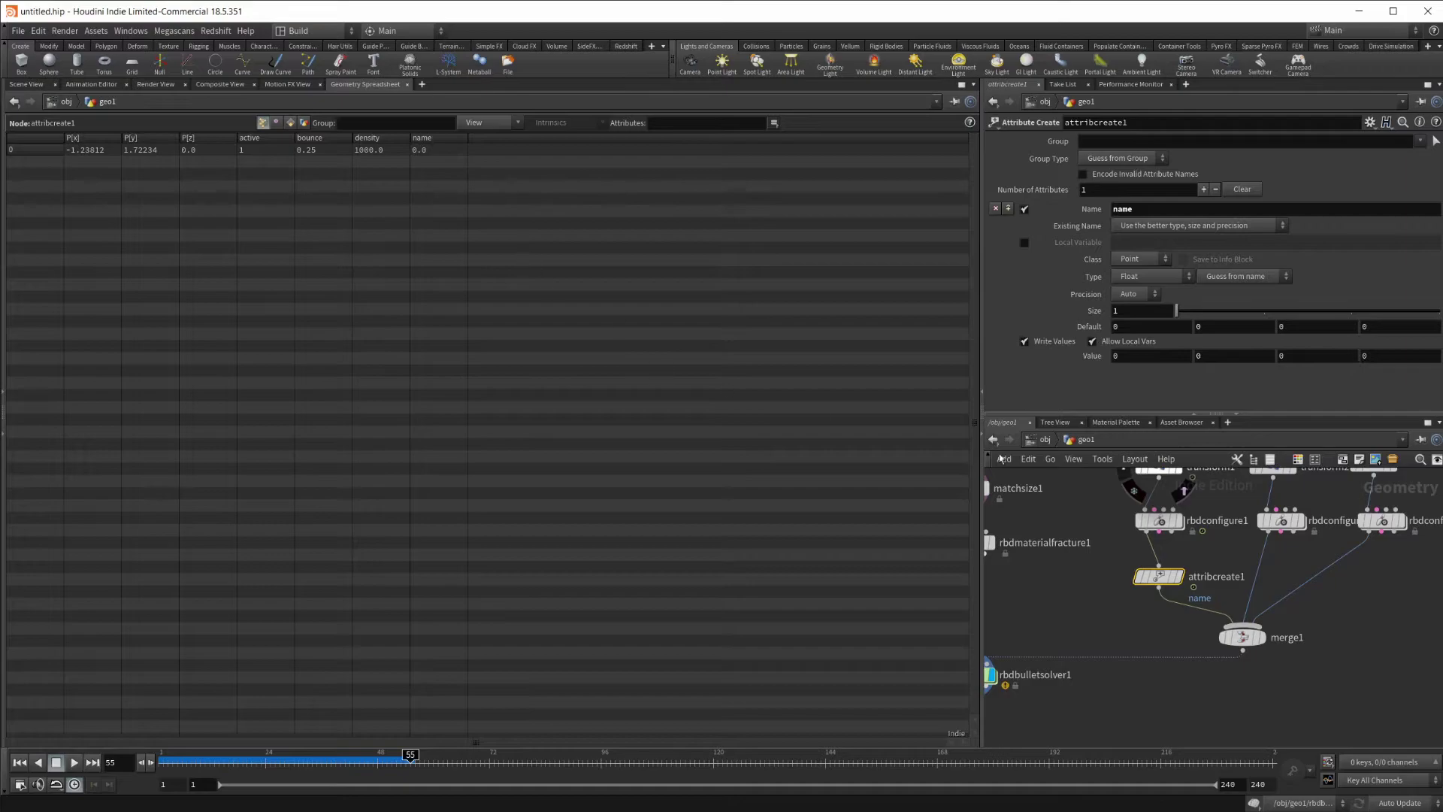
click(1127, 277)
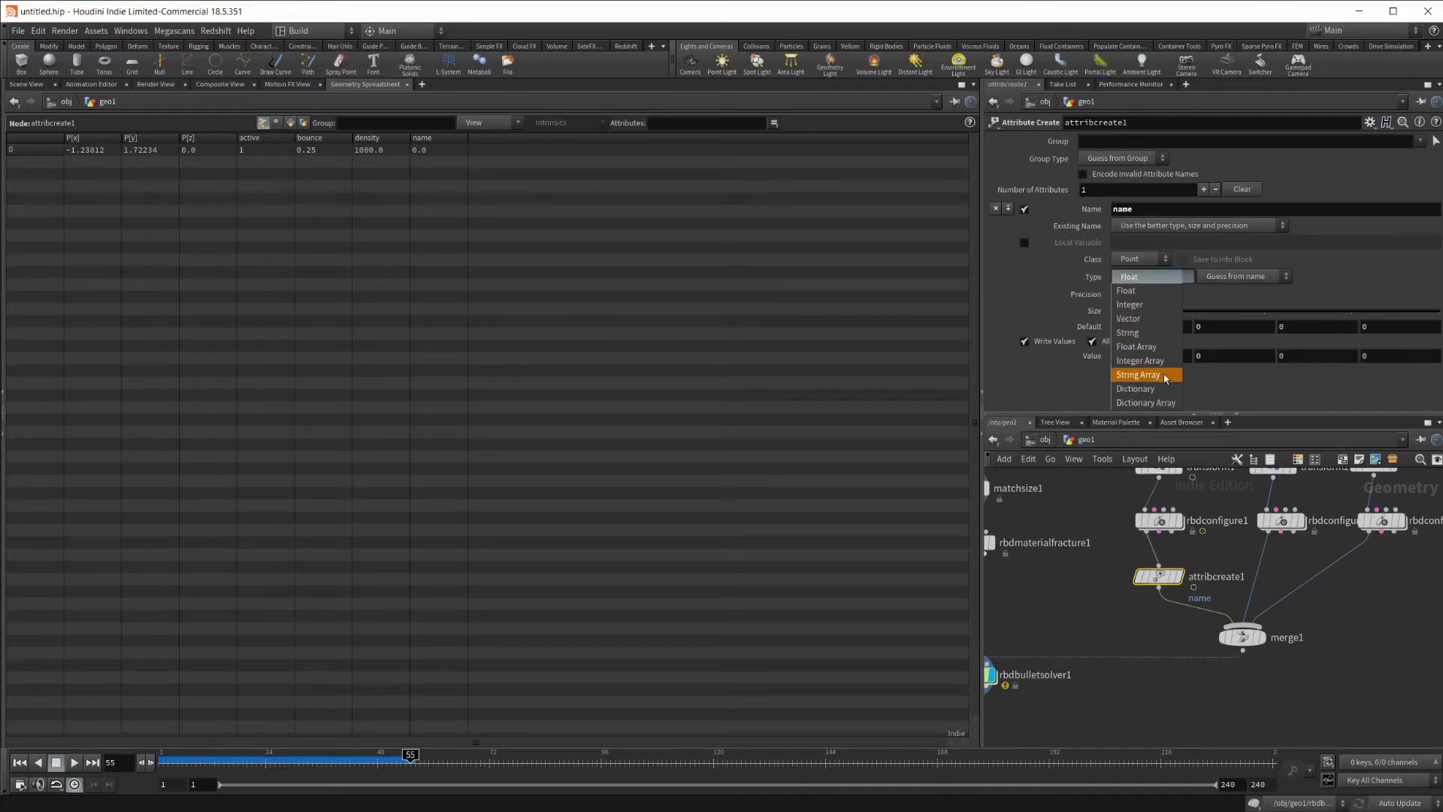
click(1133, 332)
click(1132, 309)
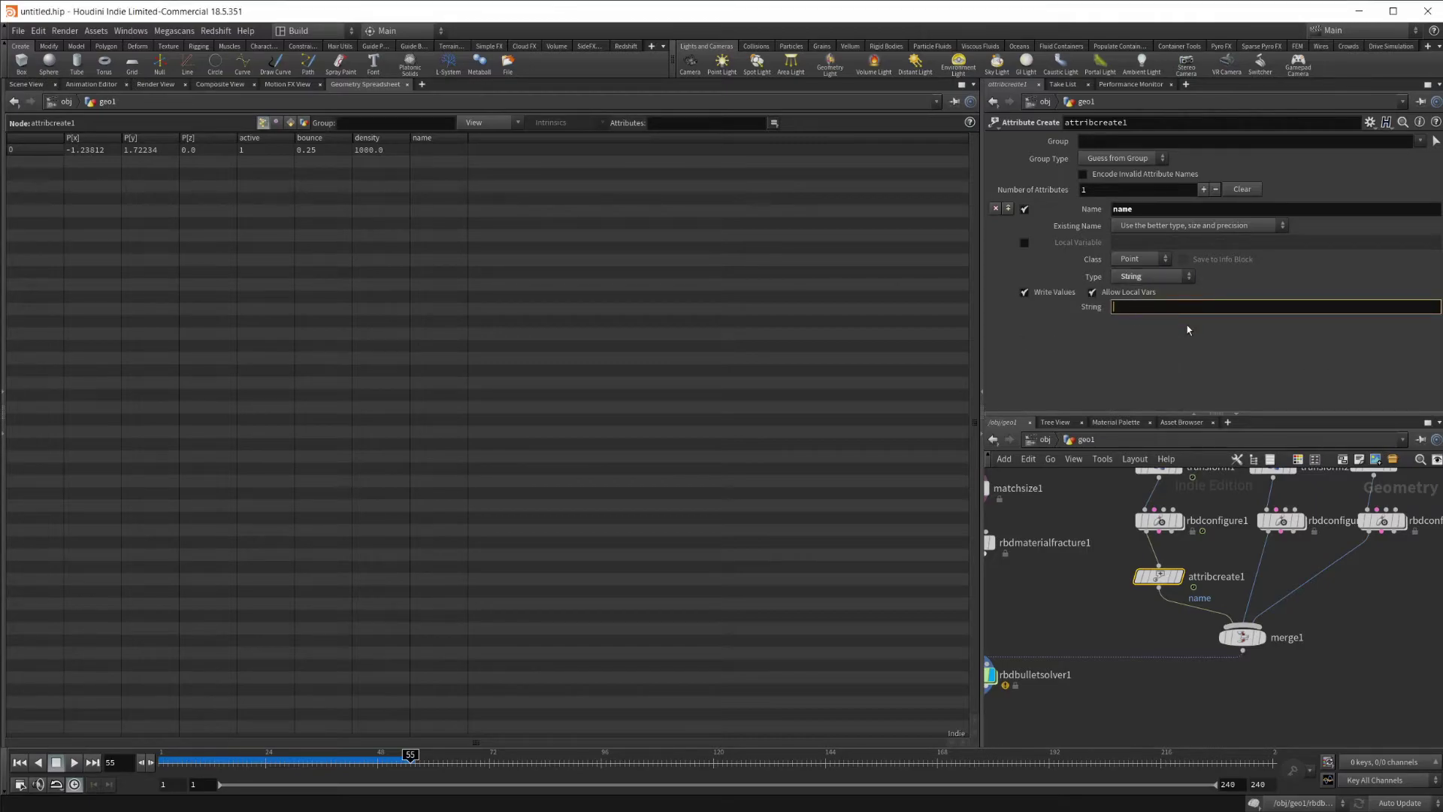
text(piece0)
key(Return)
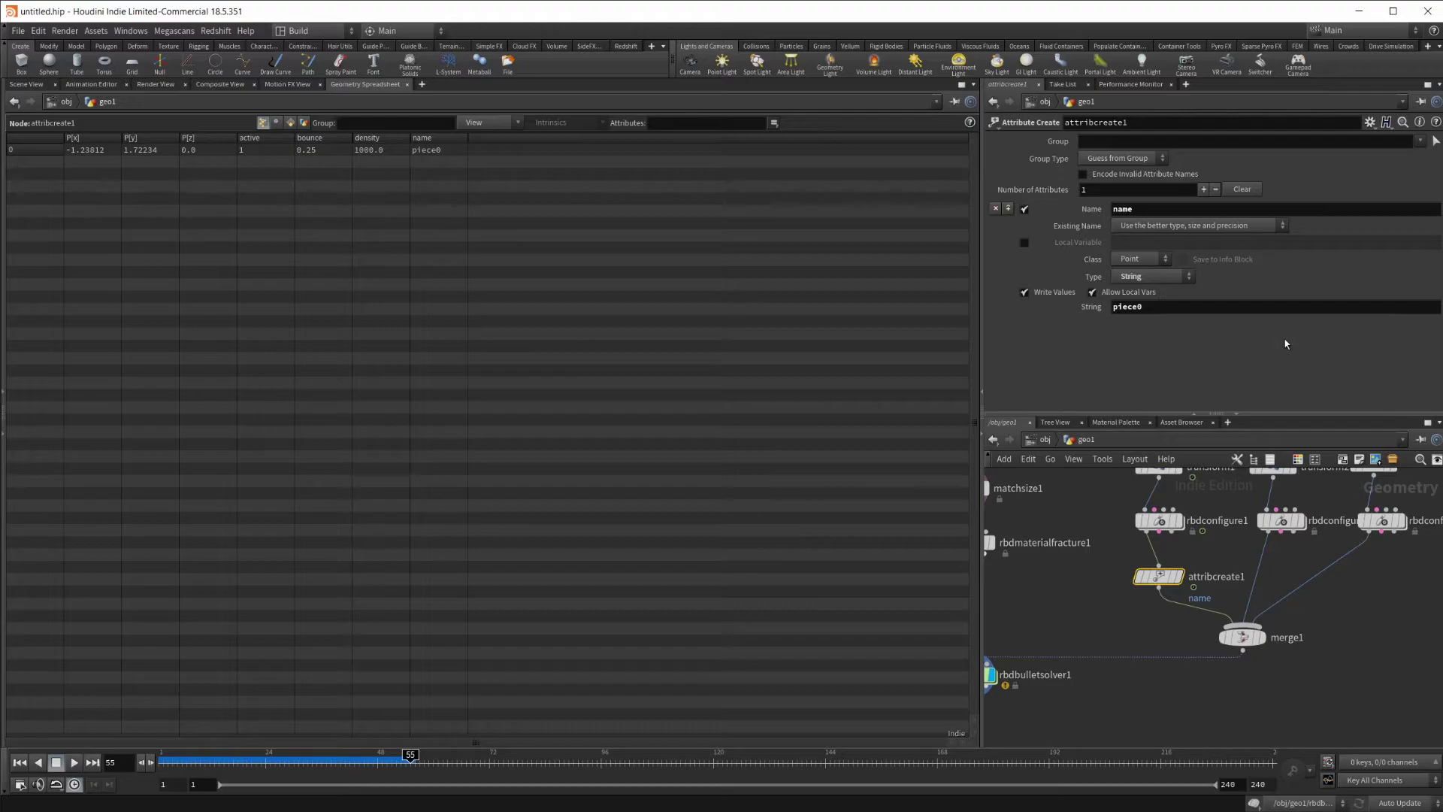
Step: Paste two copies of attribcreate1 under rbdconfigure2 and rbdconfigure3, before merge1
mouse_move(1162, 586)
key(ctrl+c)
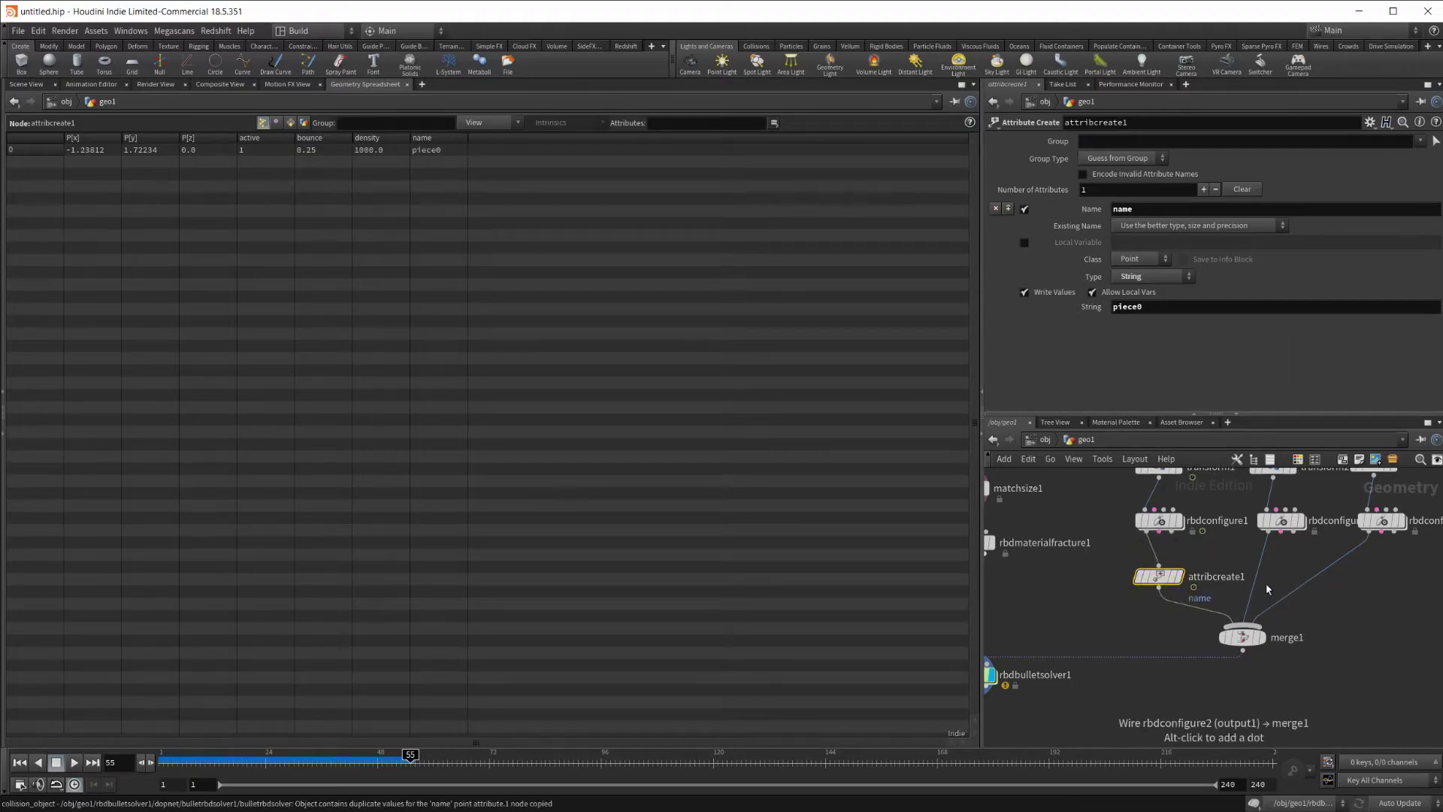
key(ctrl+v)
click(1256, 577)
key(ctrl+v)
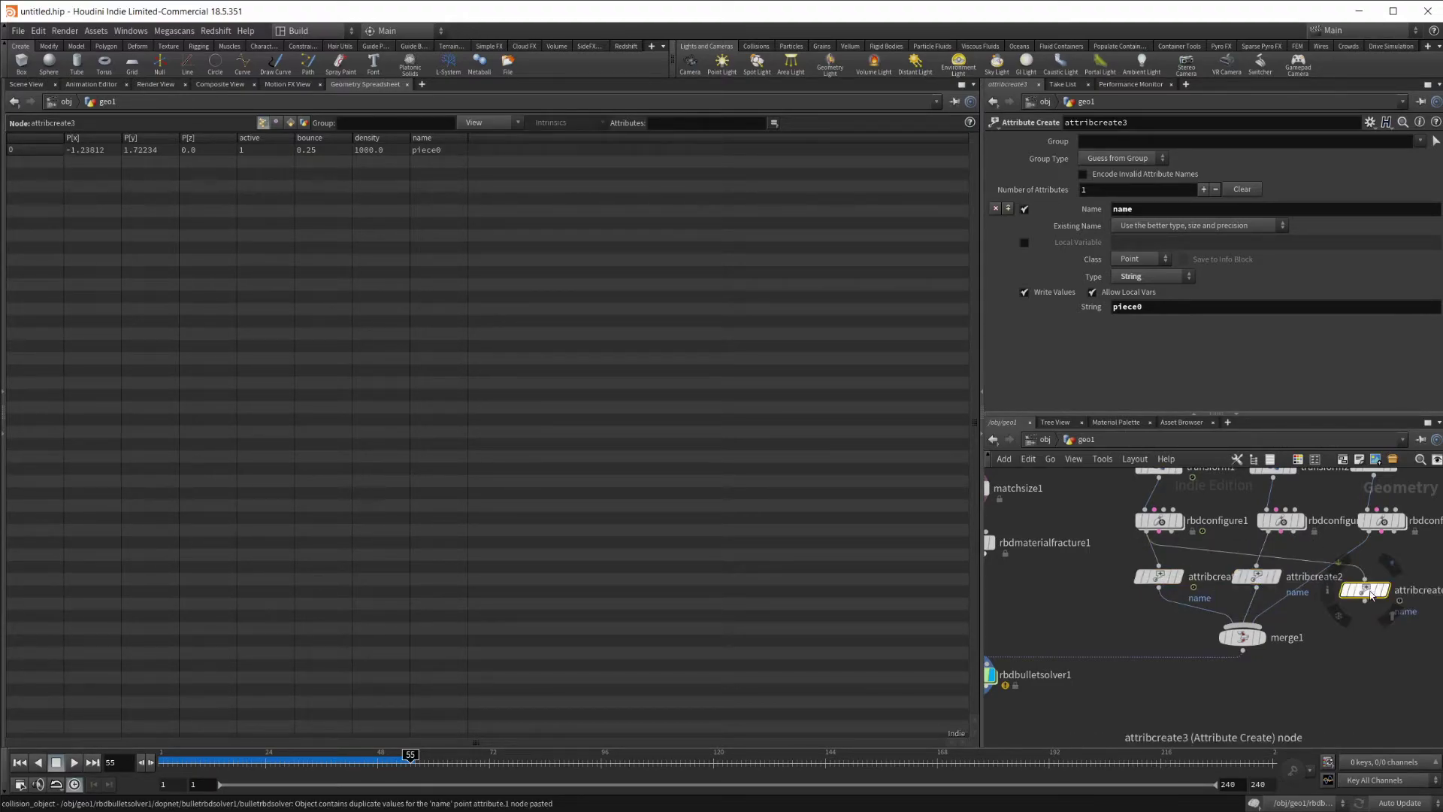
click(1386, 582)
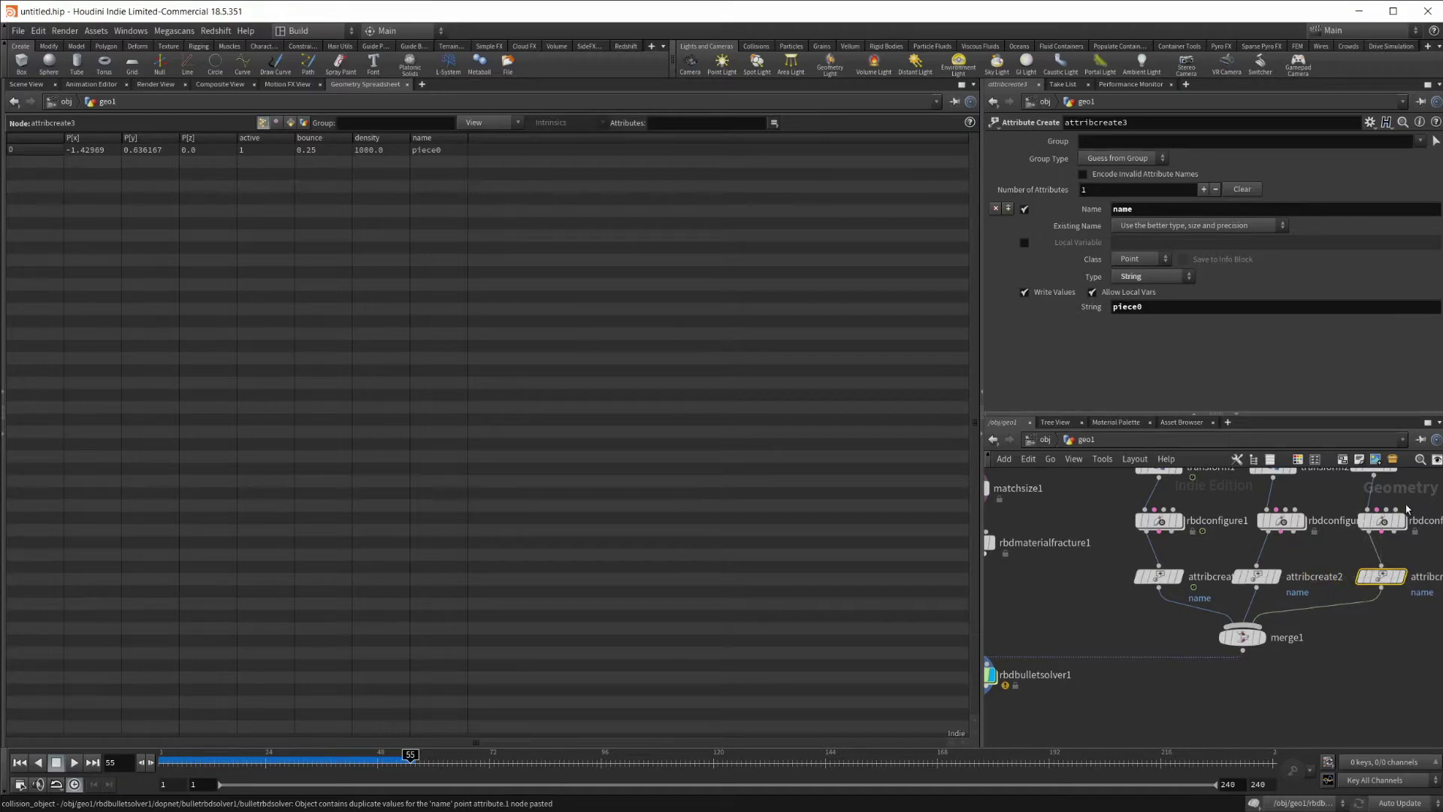
Step: Set the copies' string values to piece1 and piece2
click(1257, 576)
click(1163, 308)
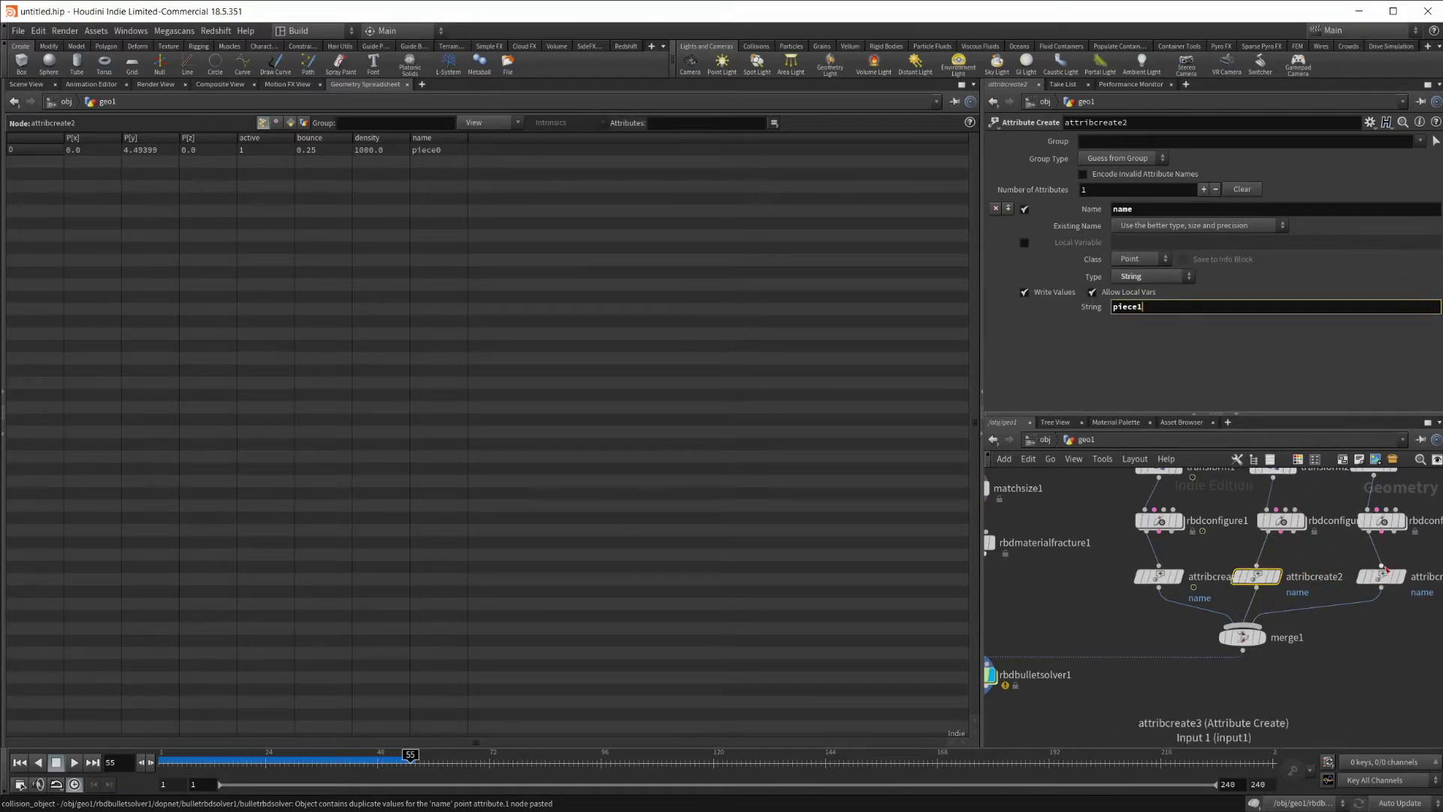
click(1382, 576)
click(1192, 310)
key(BackSpace)
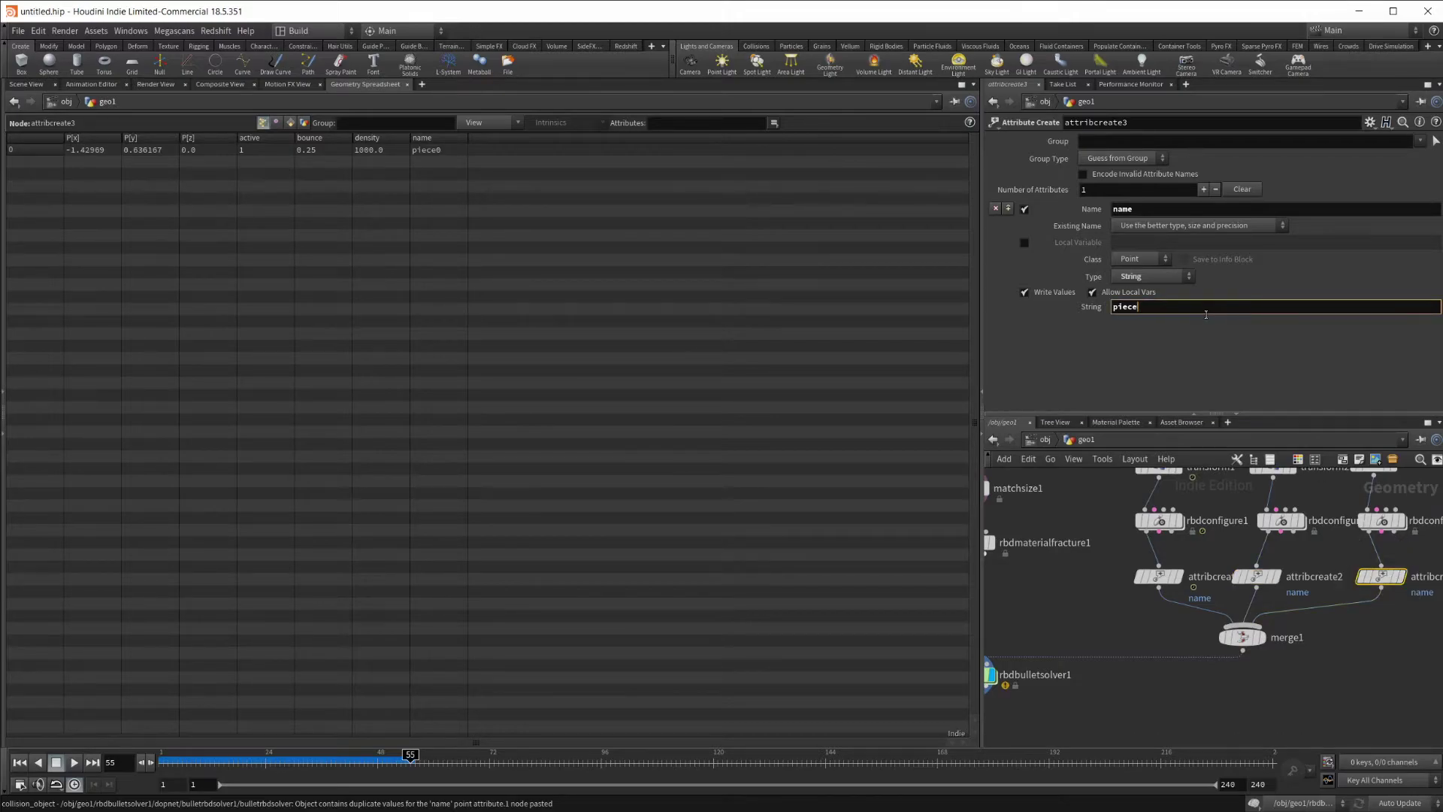
text(2)
key(Return)
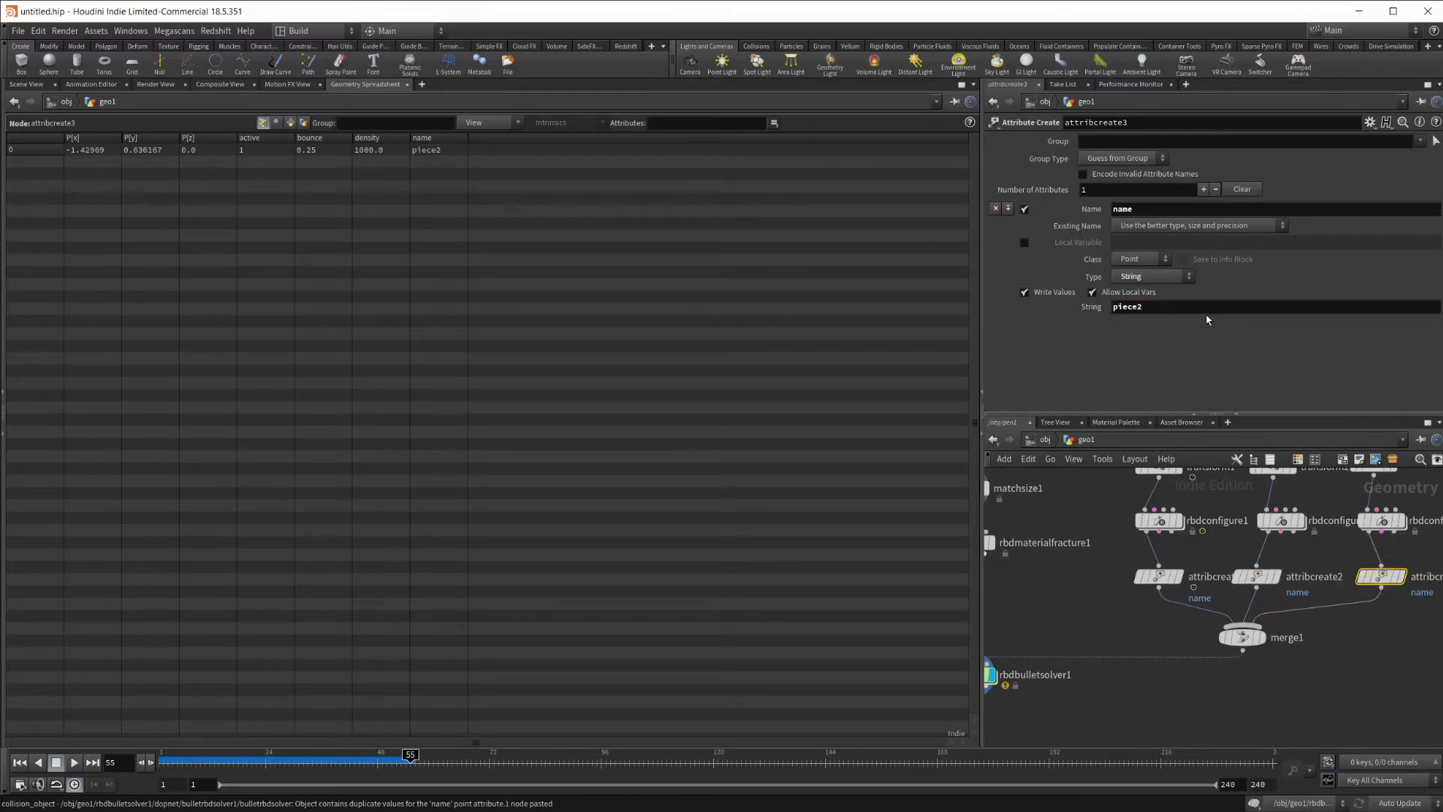
Step: Select merge1, return to Scene View, and replay the simulation from frame 1
click(1242, 636)
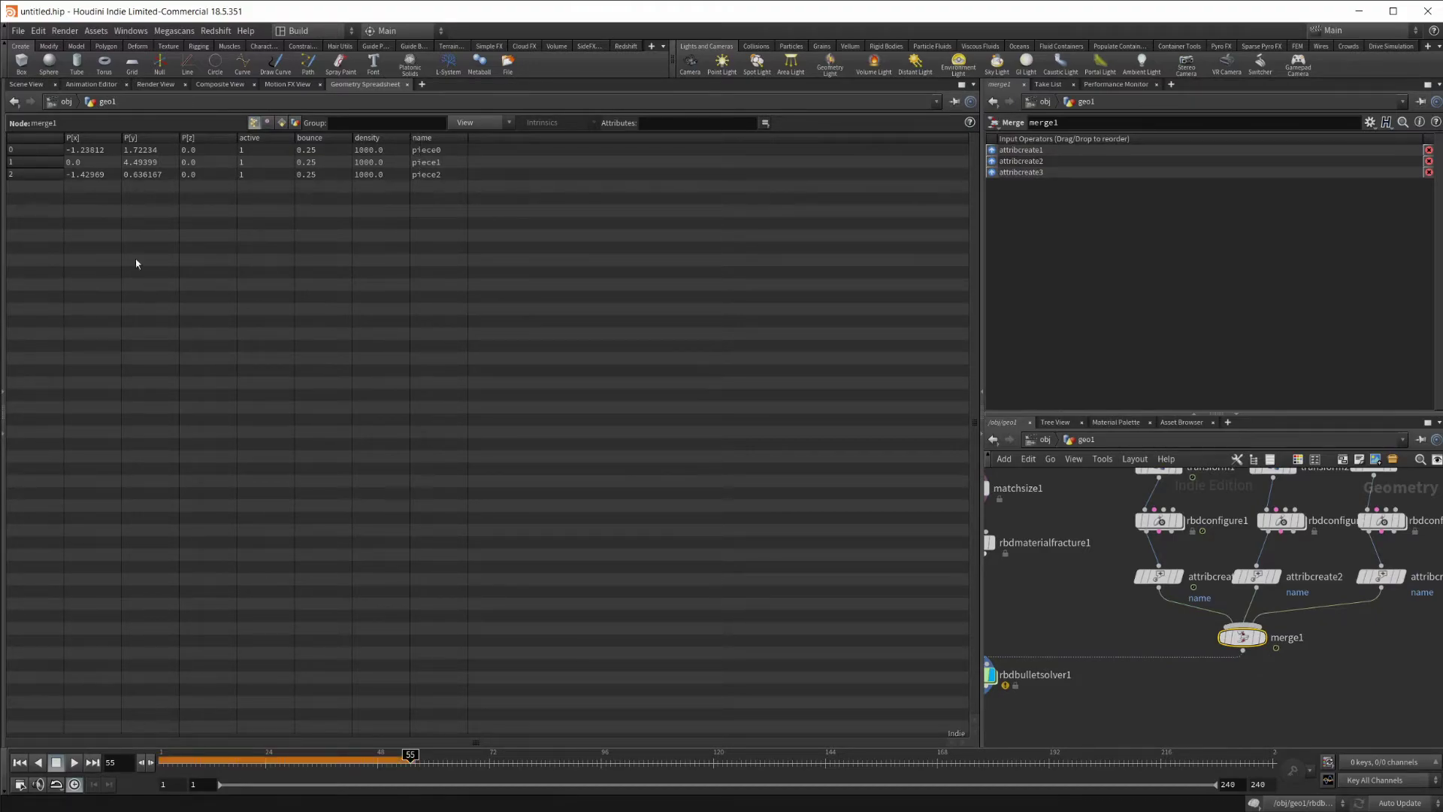
click(27, 84)
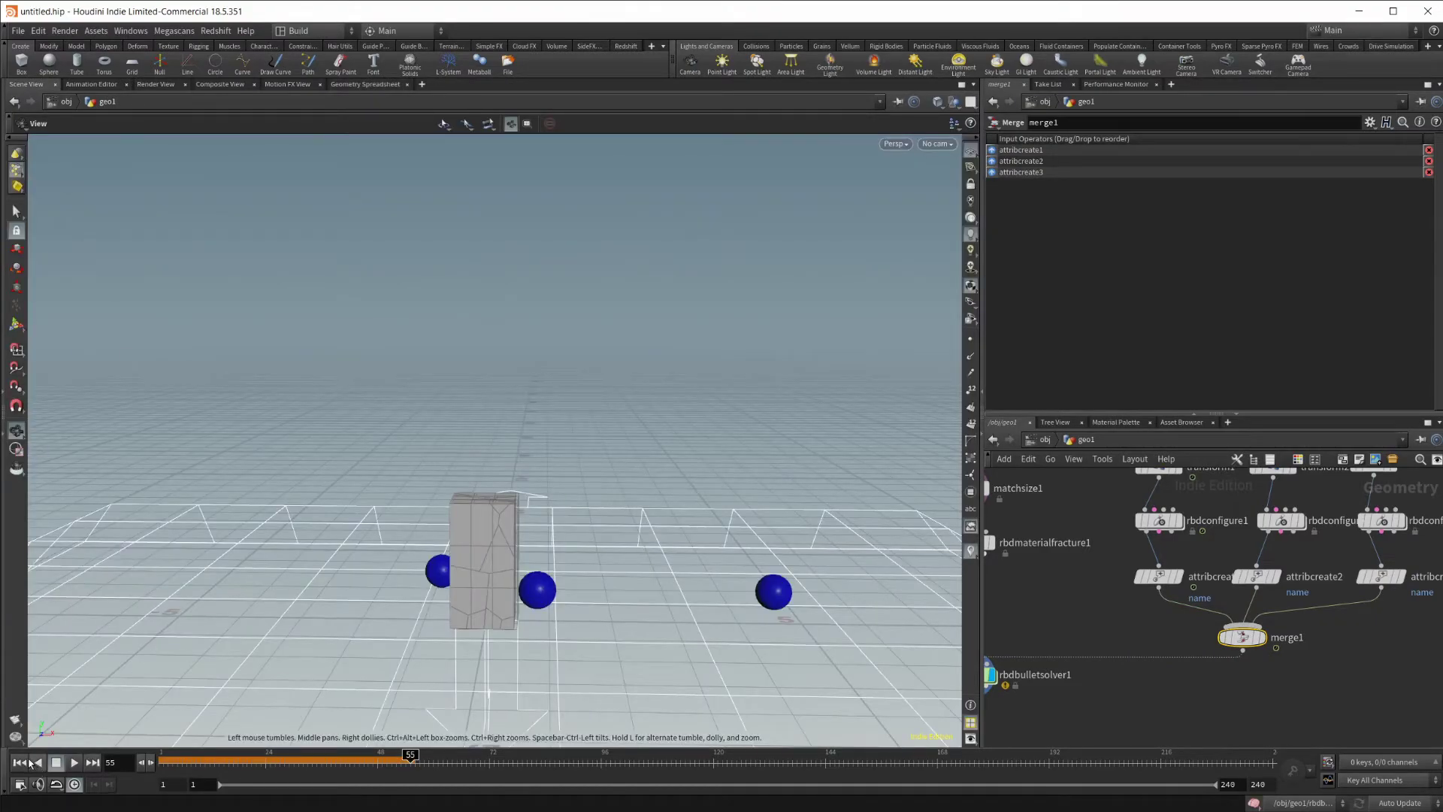
click(20, 762)
click(75, 763)
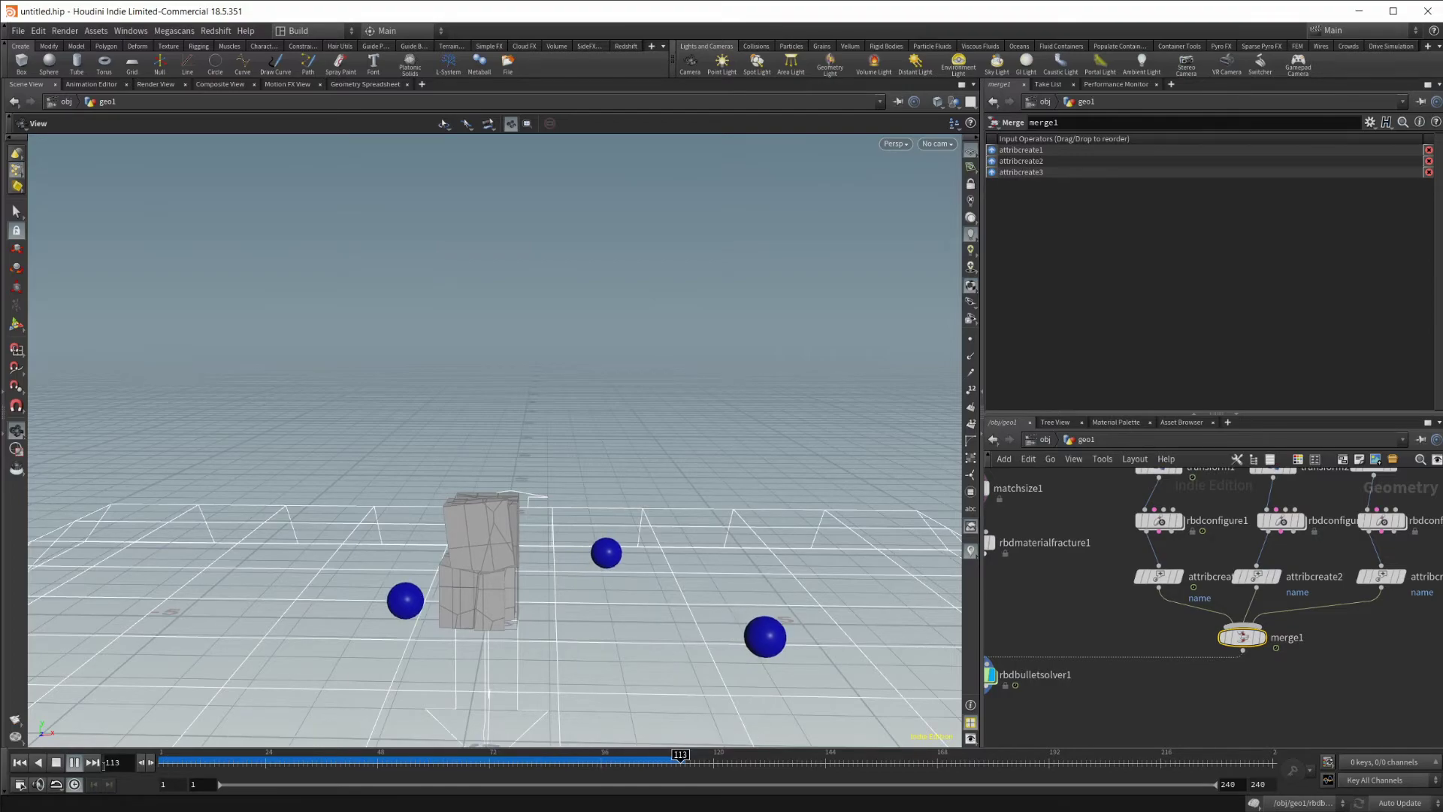
Step: Stop and rewind to frame 1, then check the active values of rbdconfigure1 and merge1 in the spreadsheet
click(56, 763)
click(19, 762)
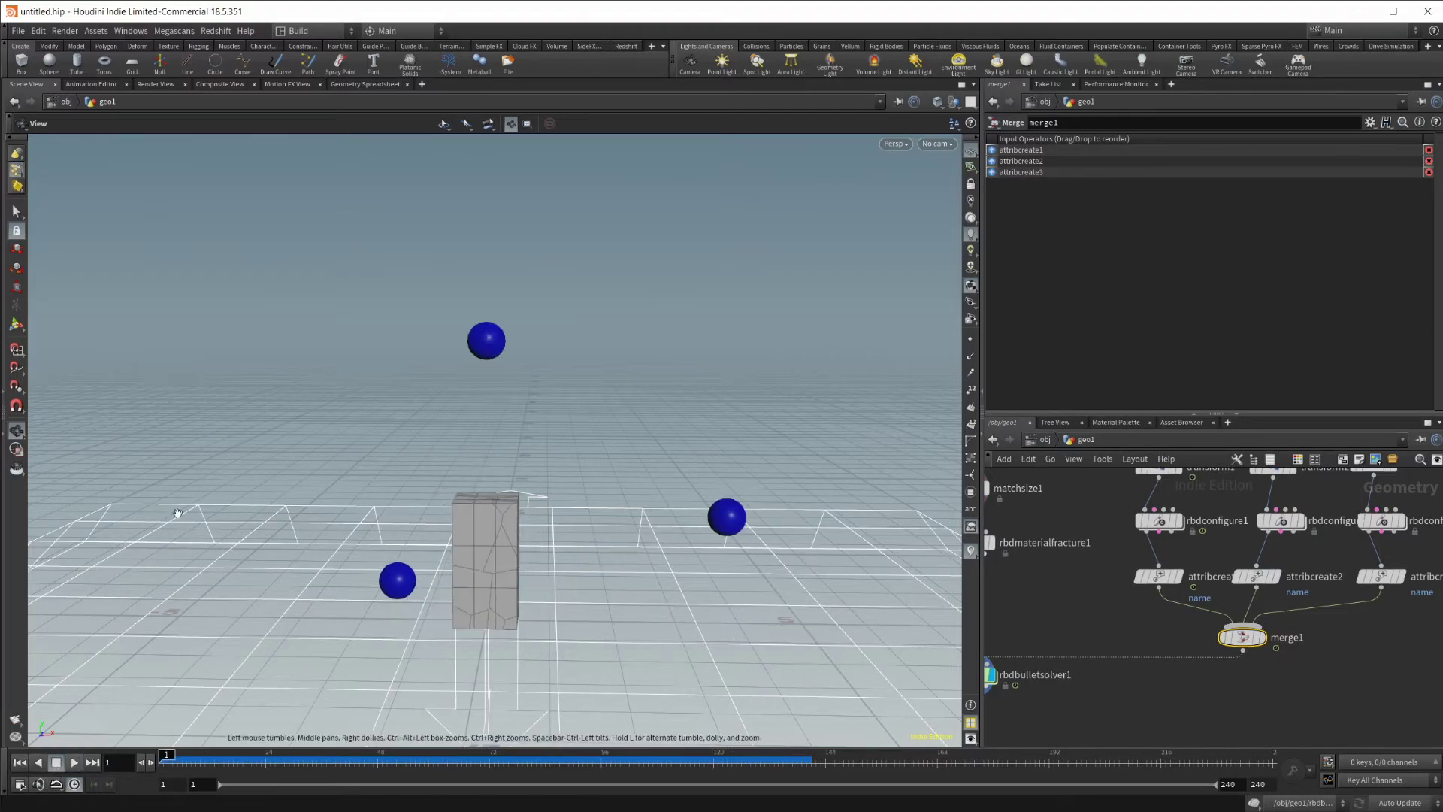
click(366, 84)
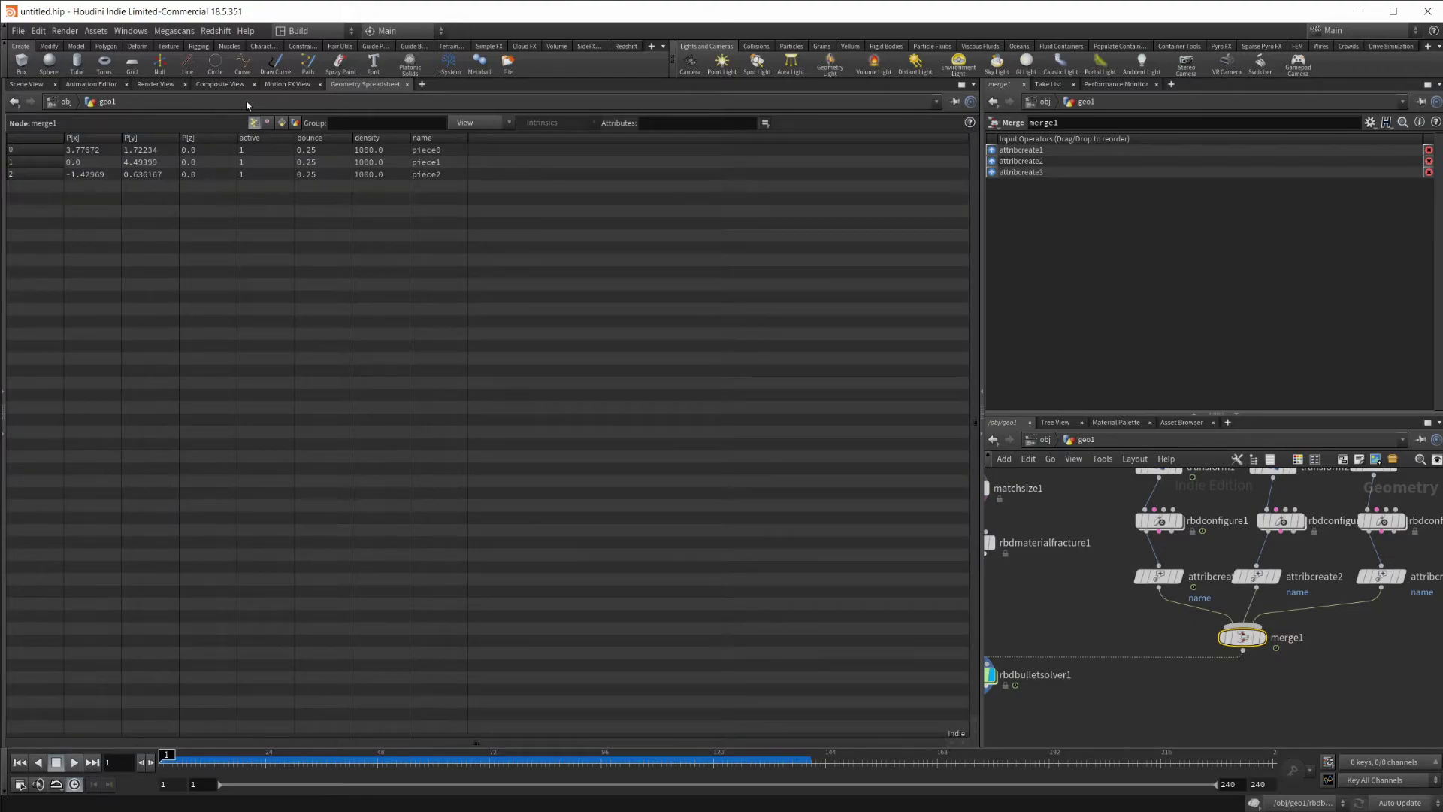
middle_drag(1137, 613, 1133, 645)
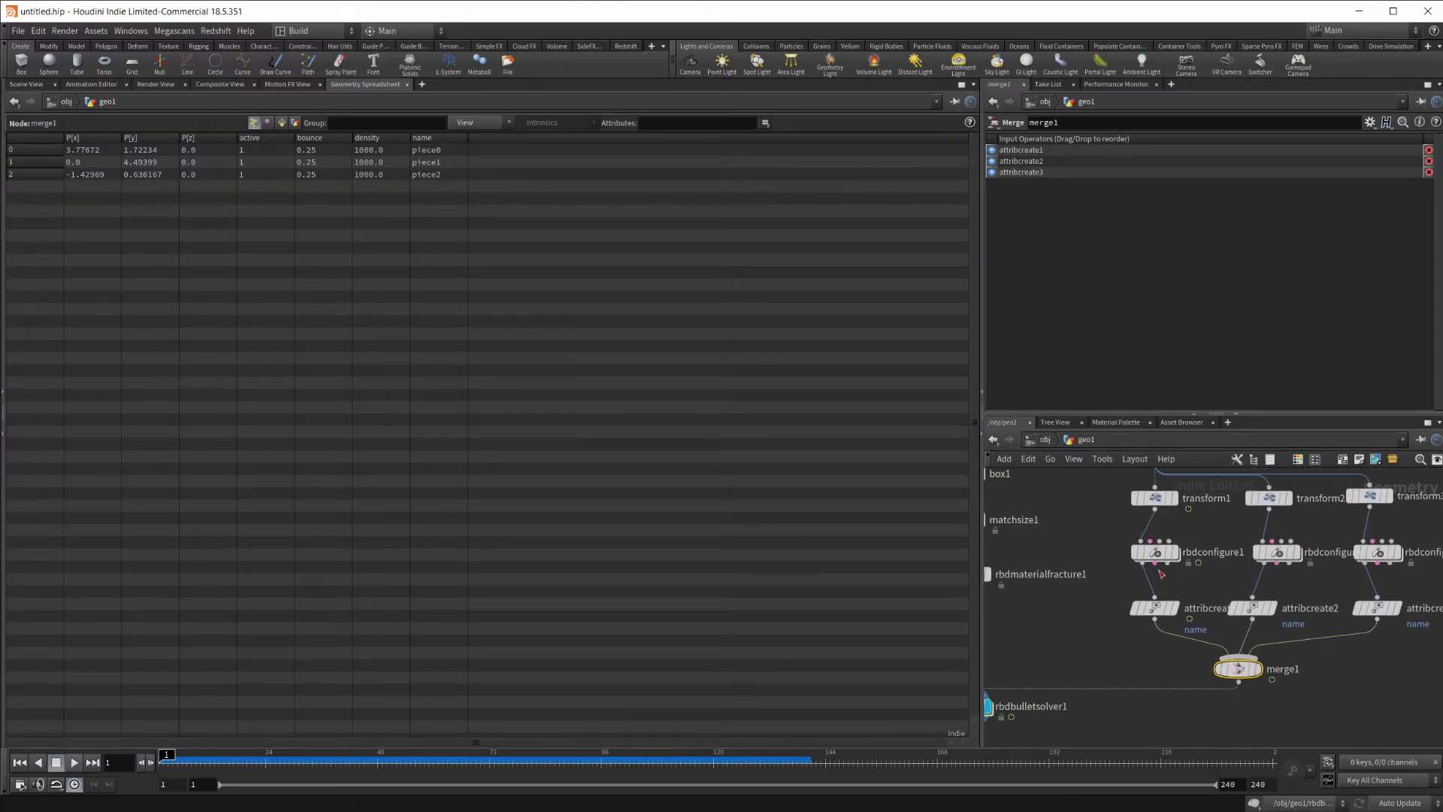
click(1156, 552)
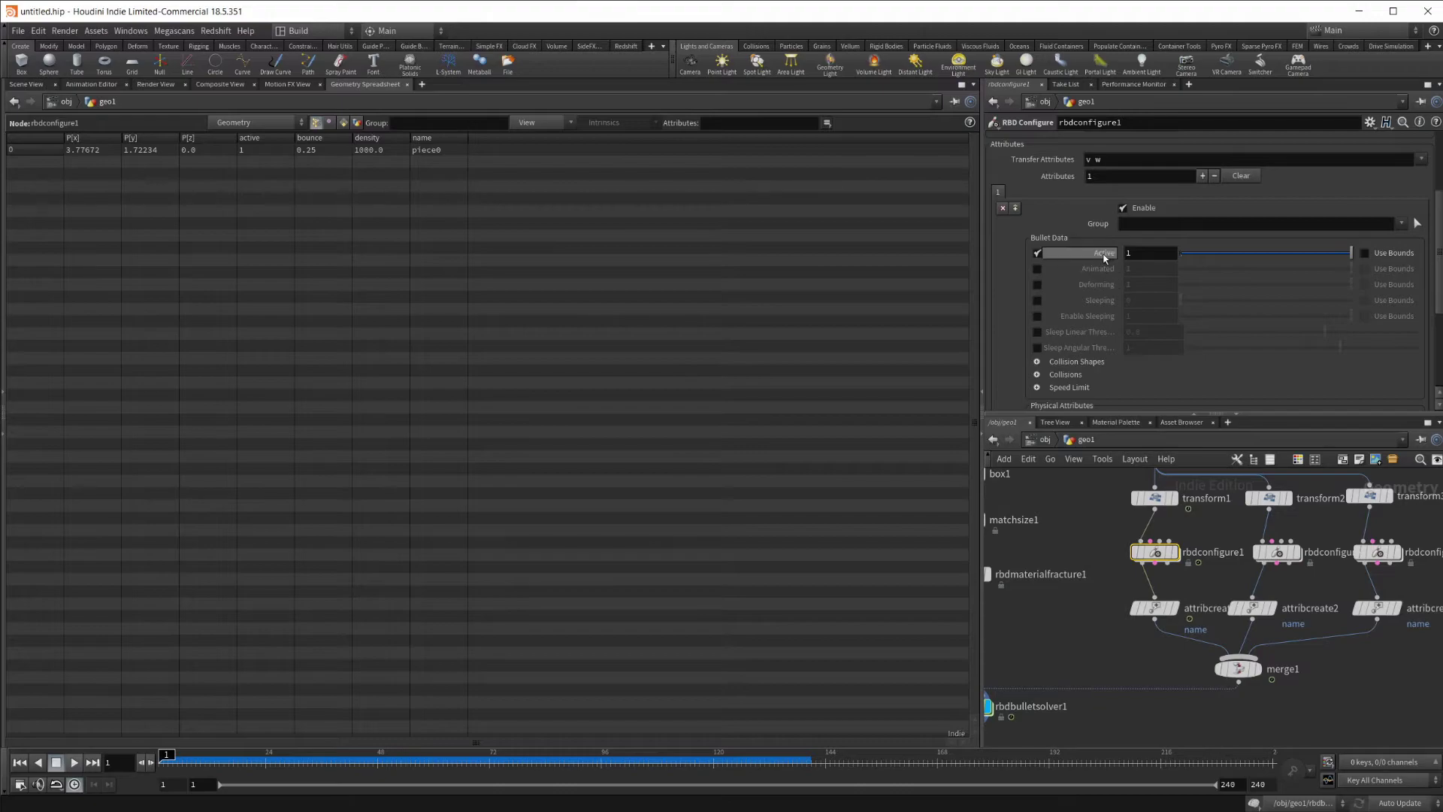
click(1237, 668)
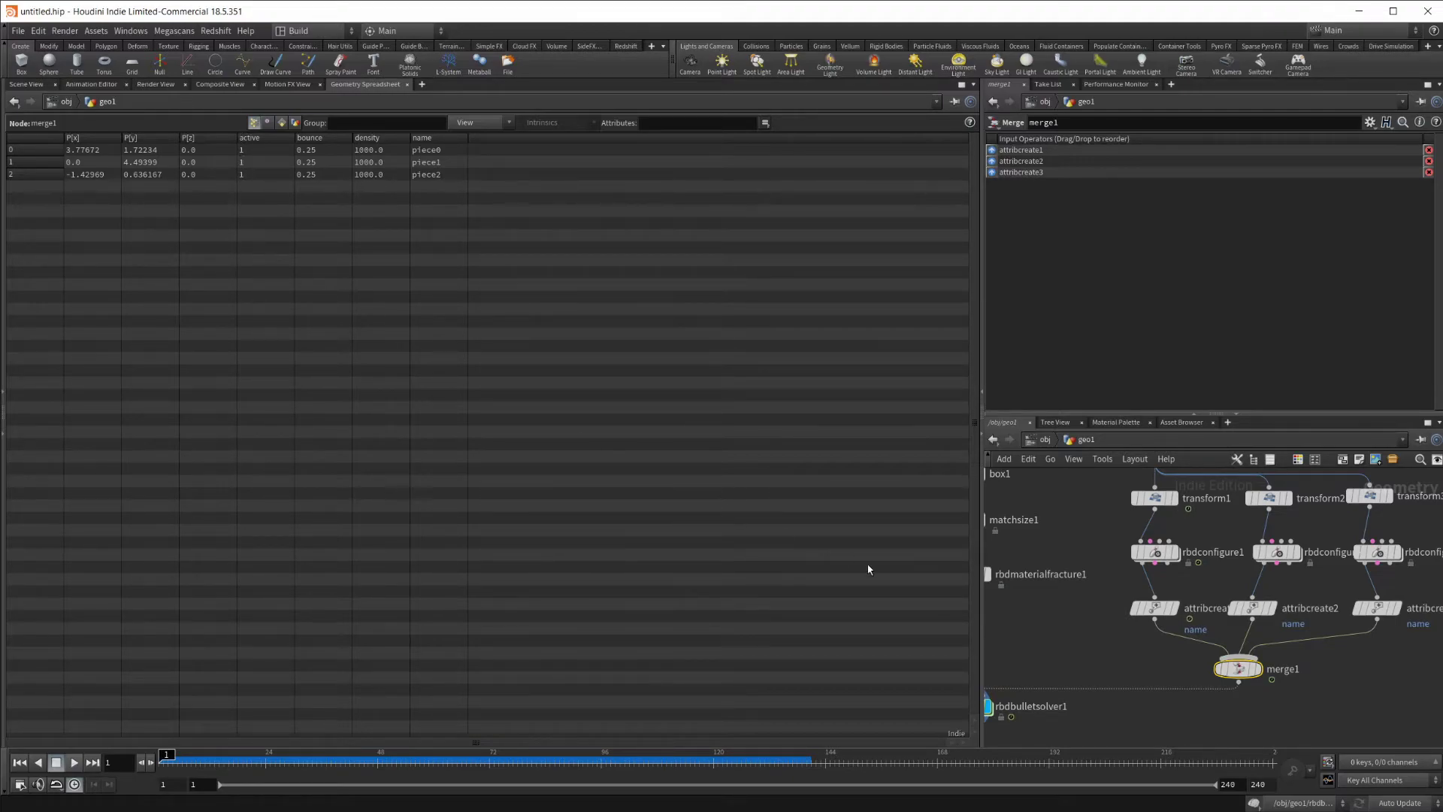
middle_drag(1193, 709, 1228, 642)
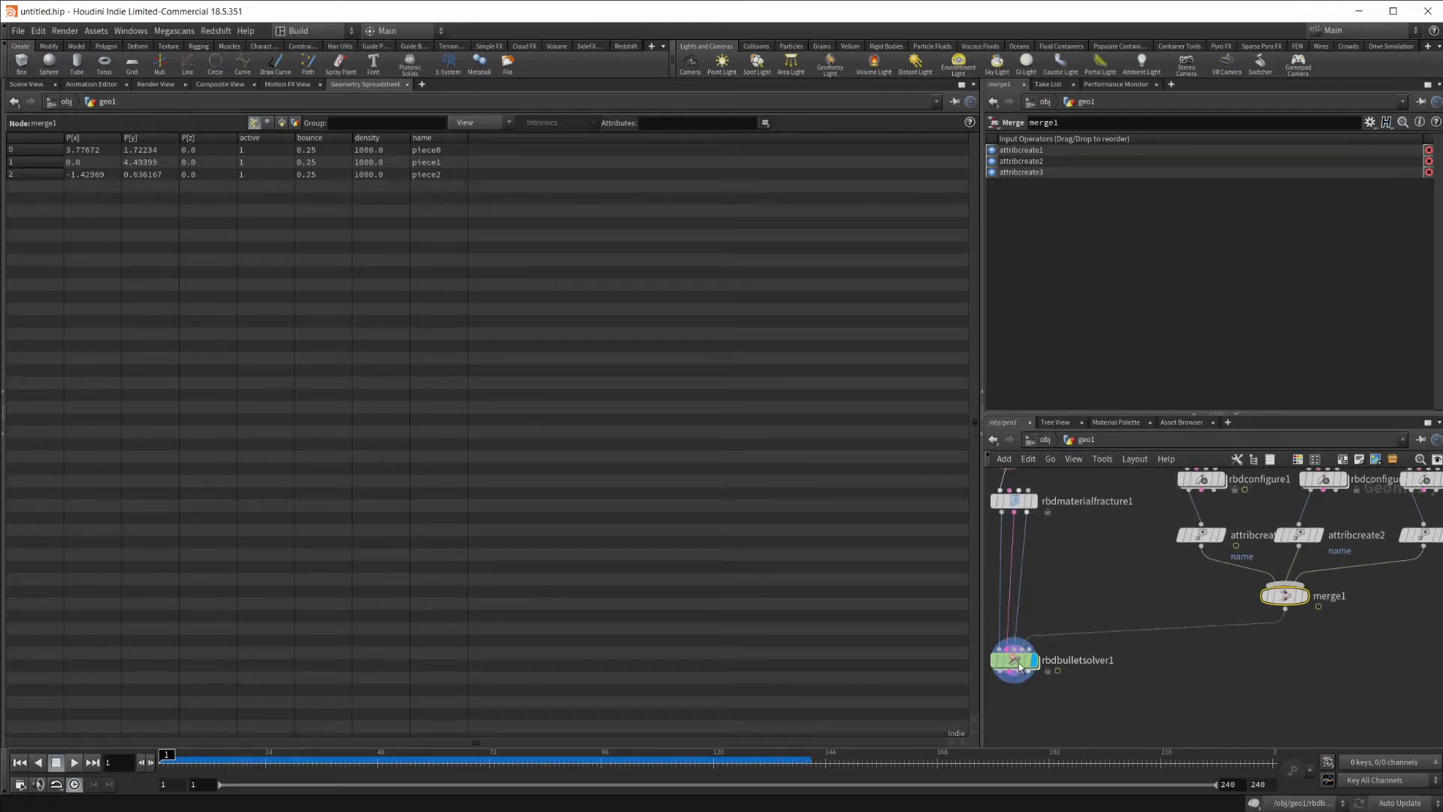
Step: Search 'att' to add attribadjustinteger1 and drop it between merge1 and rbdbulletsolver1
key(Tab)
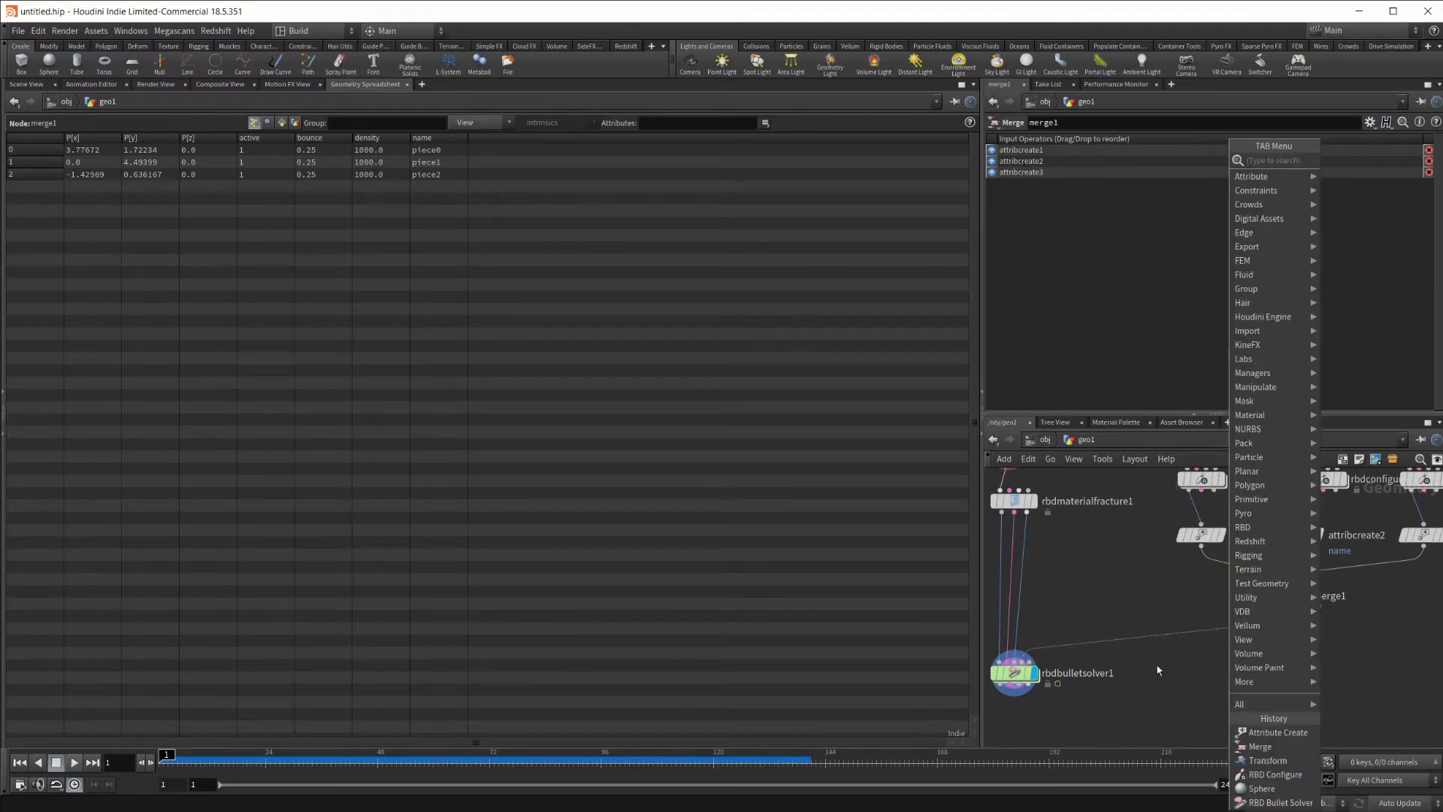
text(s)
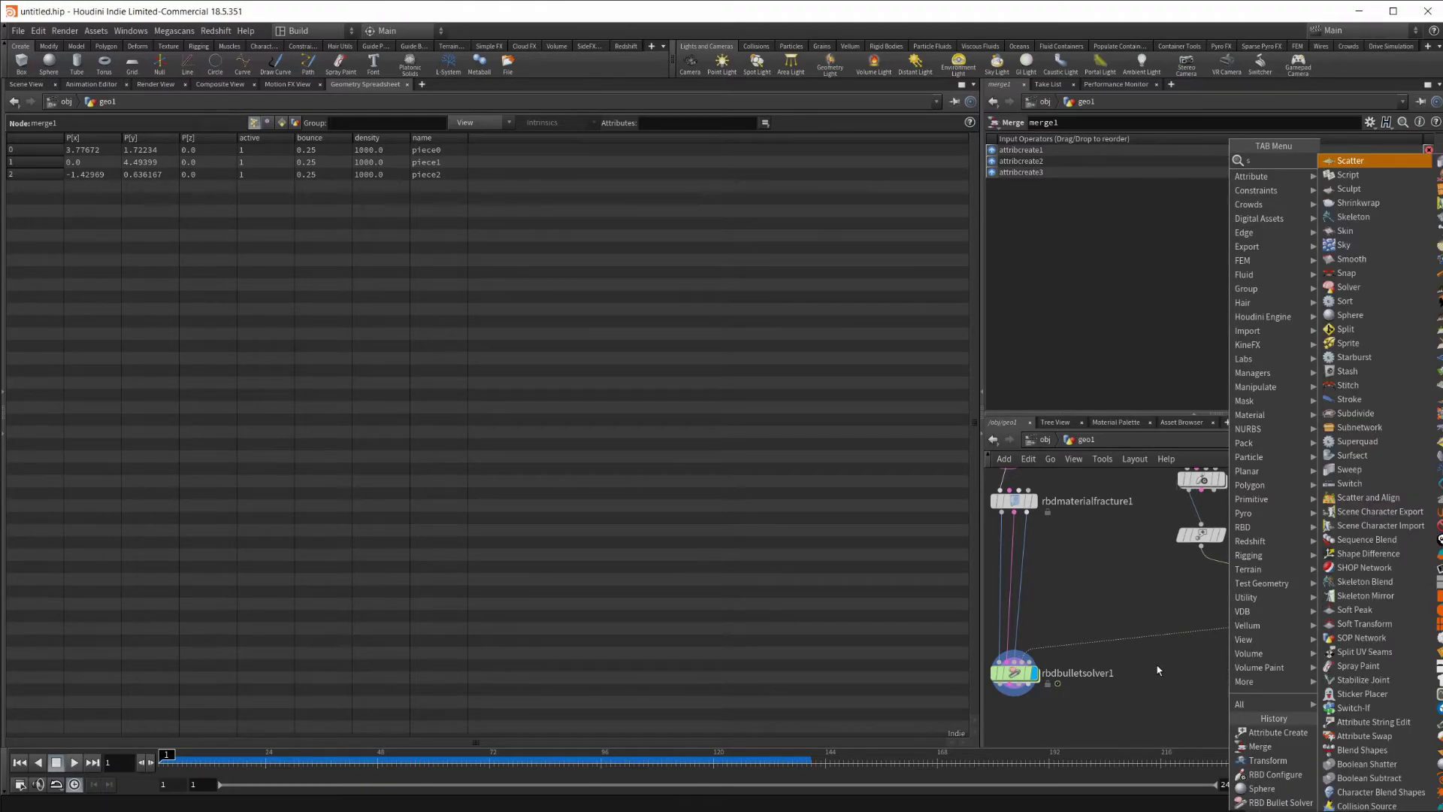
key(BackSpace)
text(att)
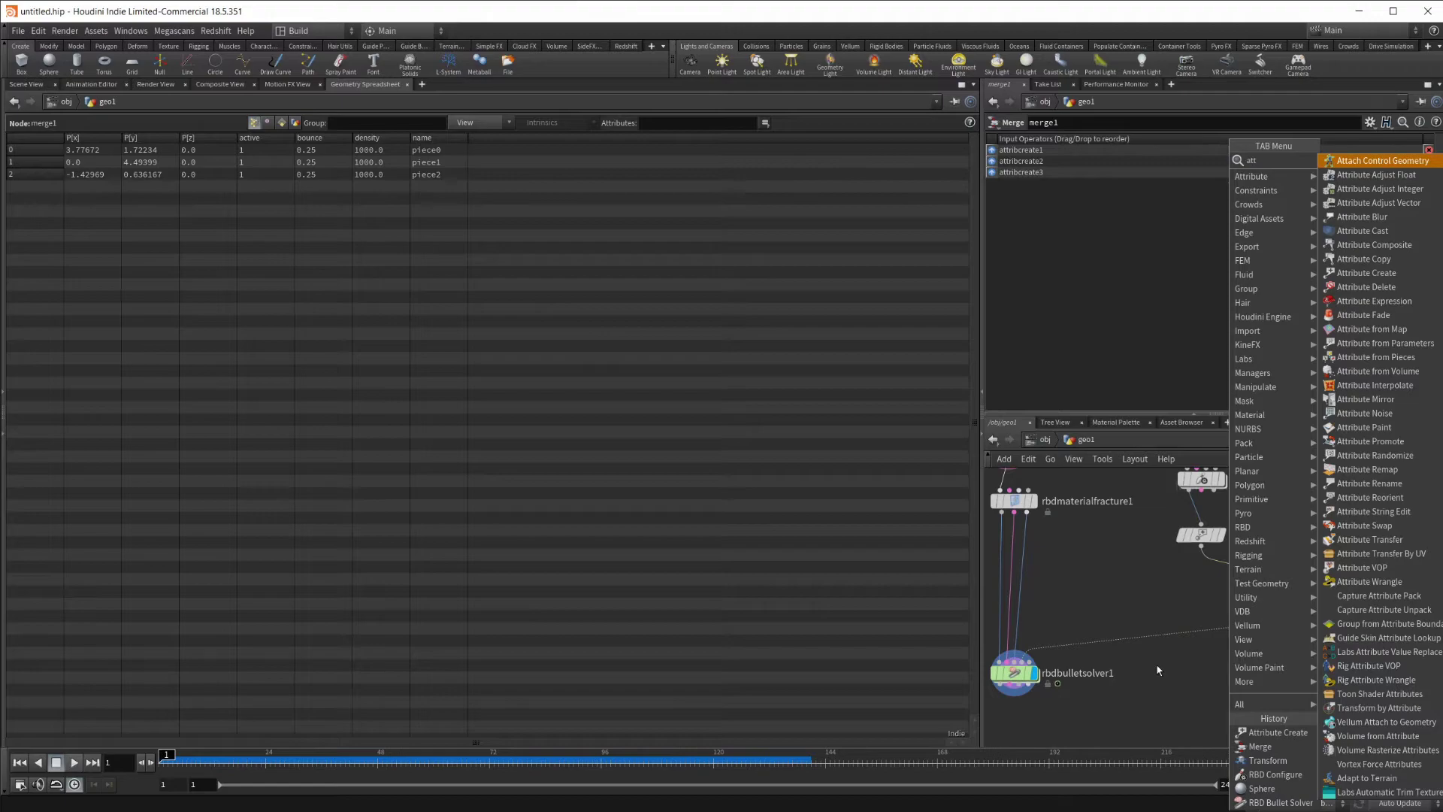
key(Down)
key(Down)
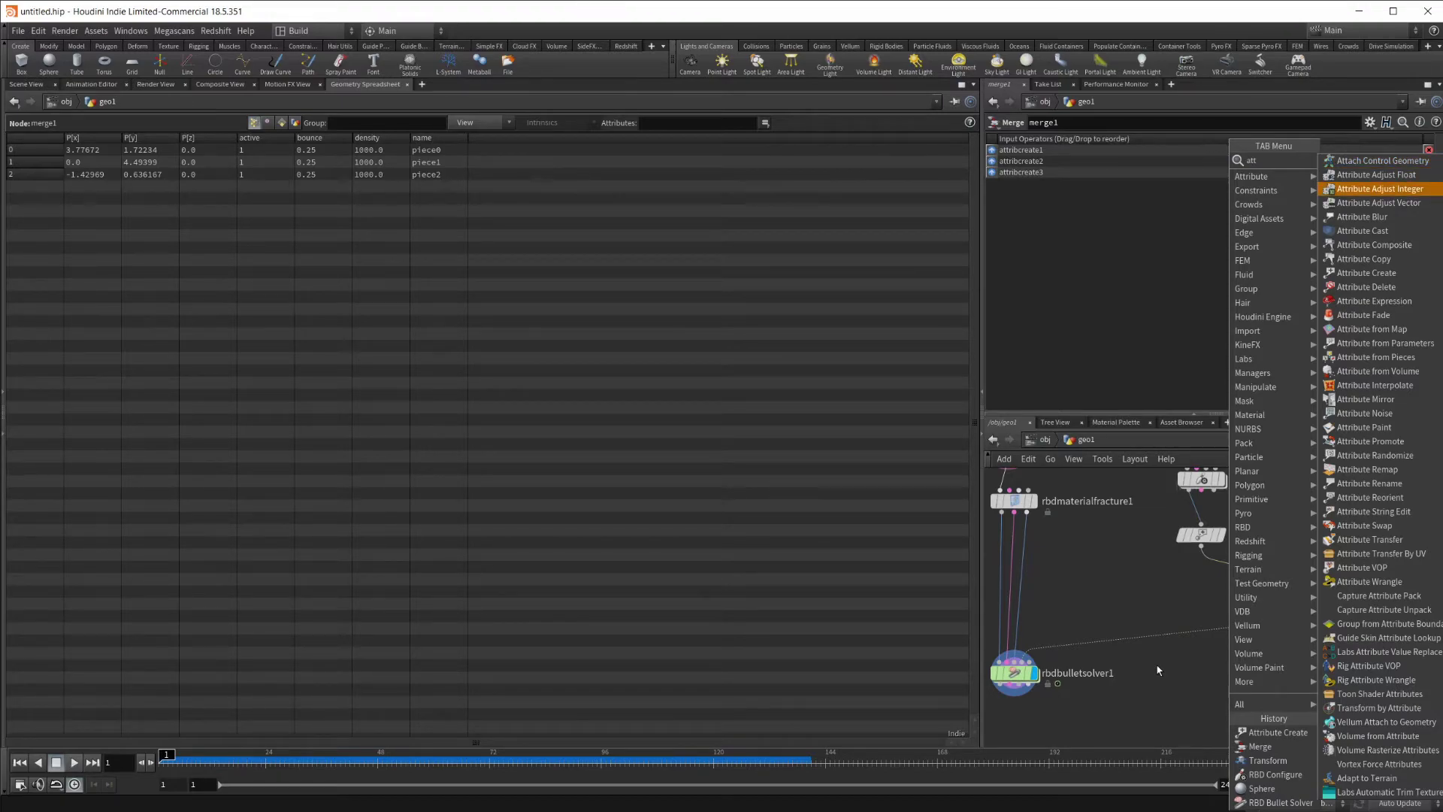
key(Return)
double_click(1167, 664)
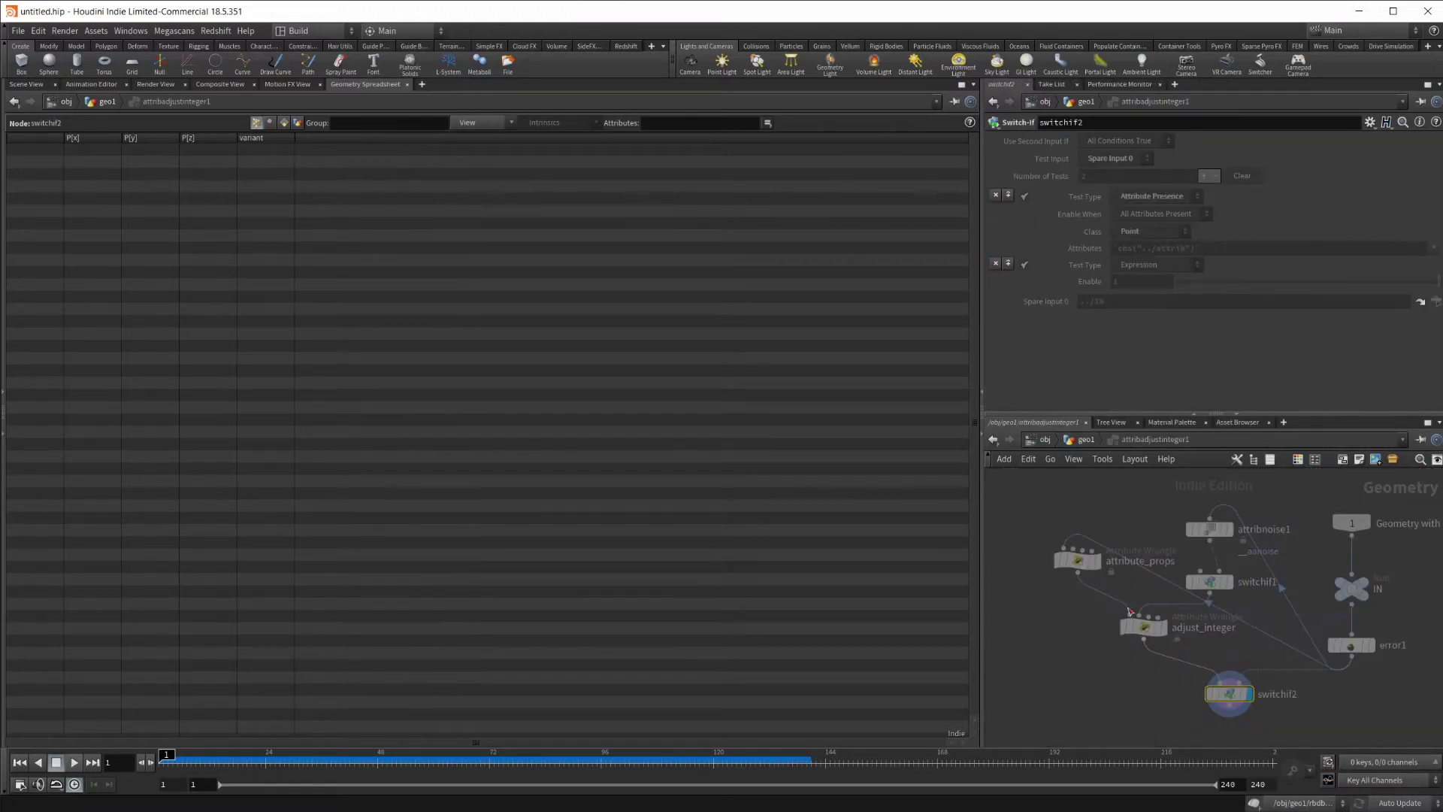
key(u)
drag(1161, 665, 1214, 651)
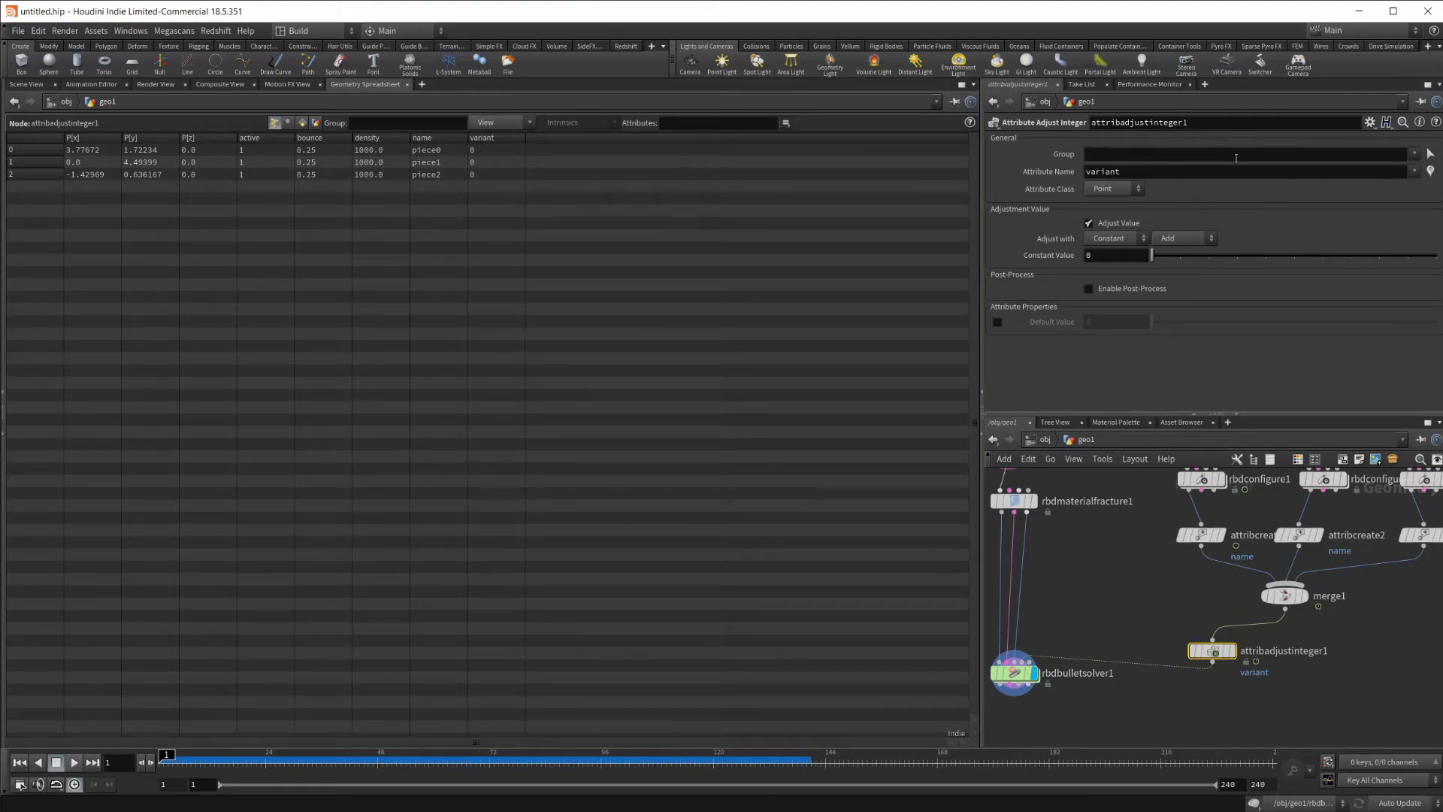
Step: Point attribadjustinteger1 at the 'active' attribute in Set Always mode with constant 0
click(1419, 173)
click(1428, 193)
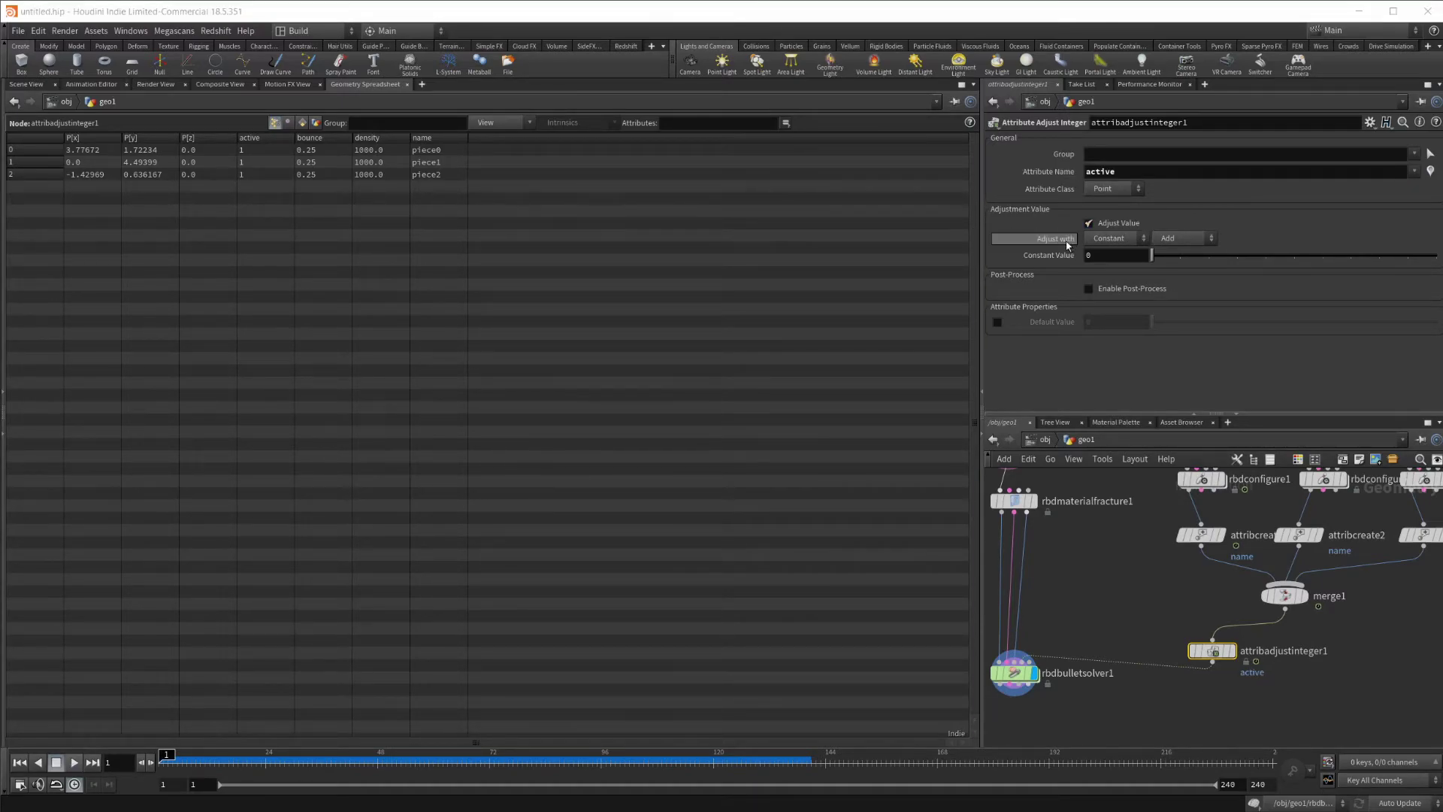
click(1177, 239)
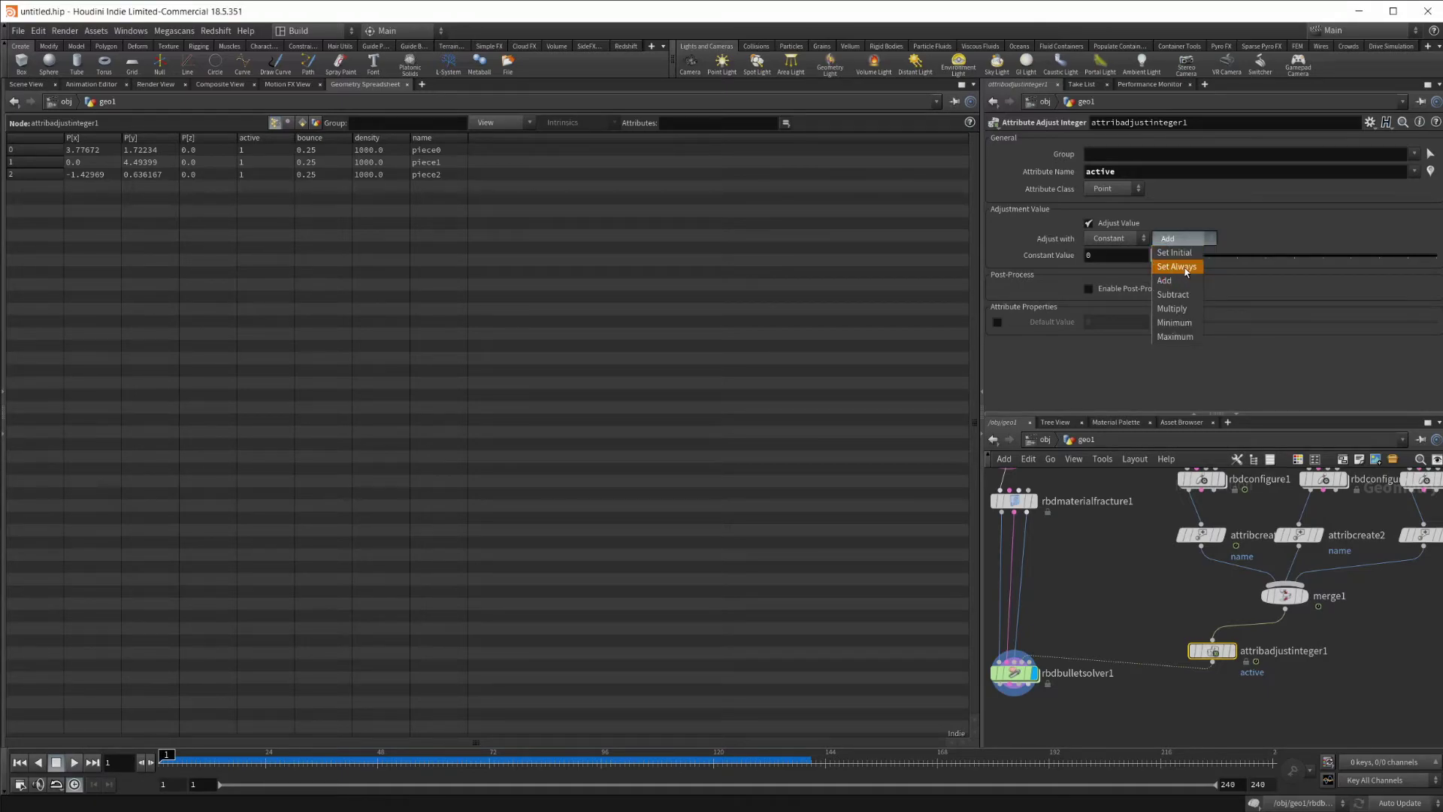
click(1186, 268)
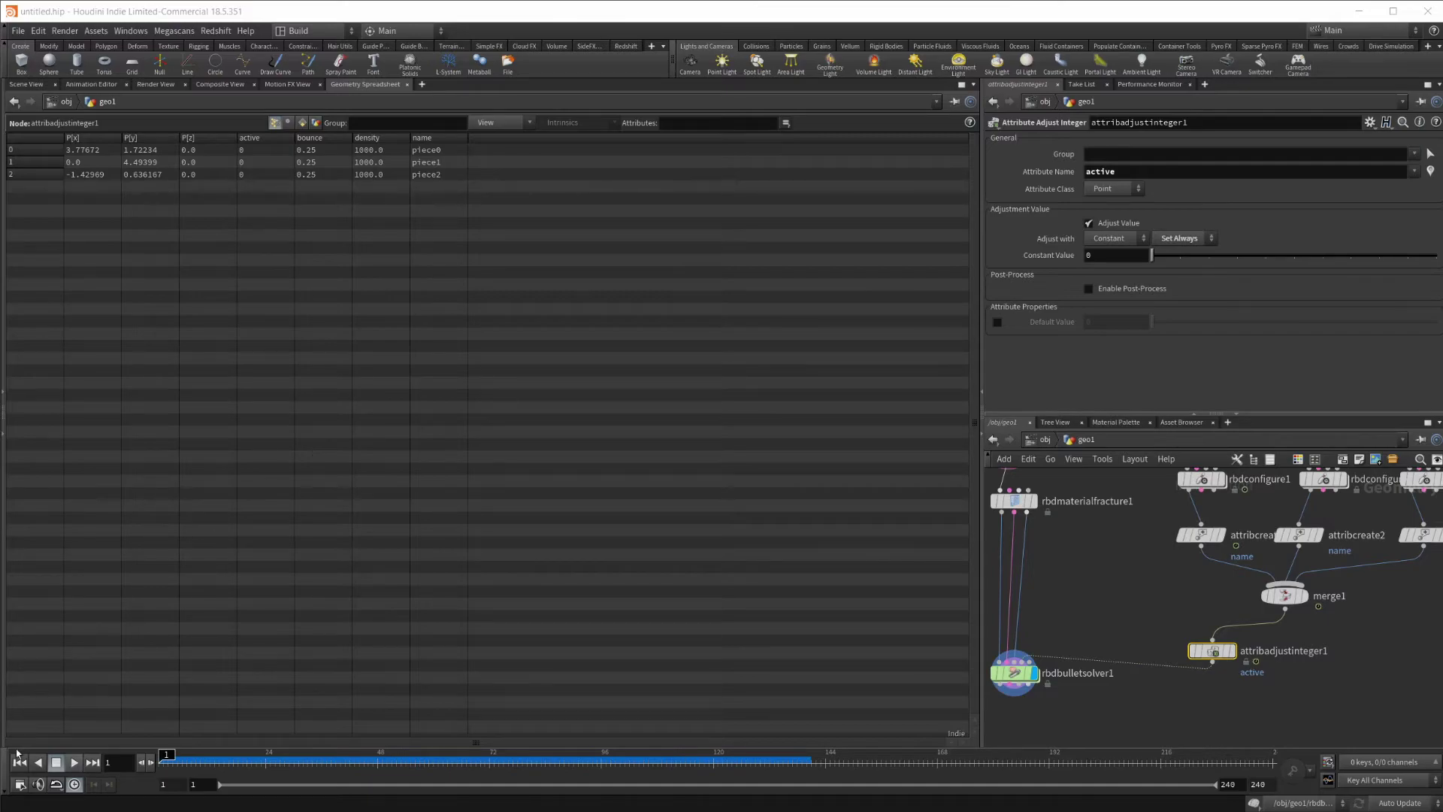
click(34, 86)
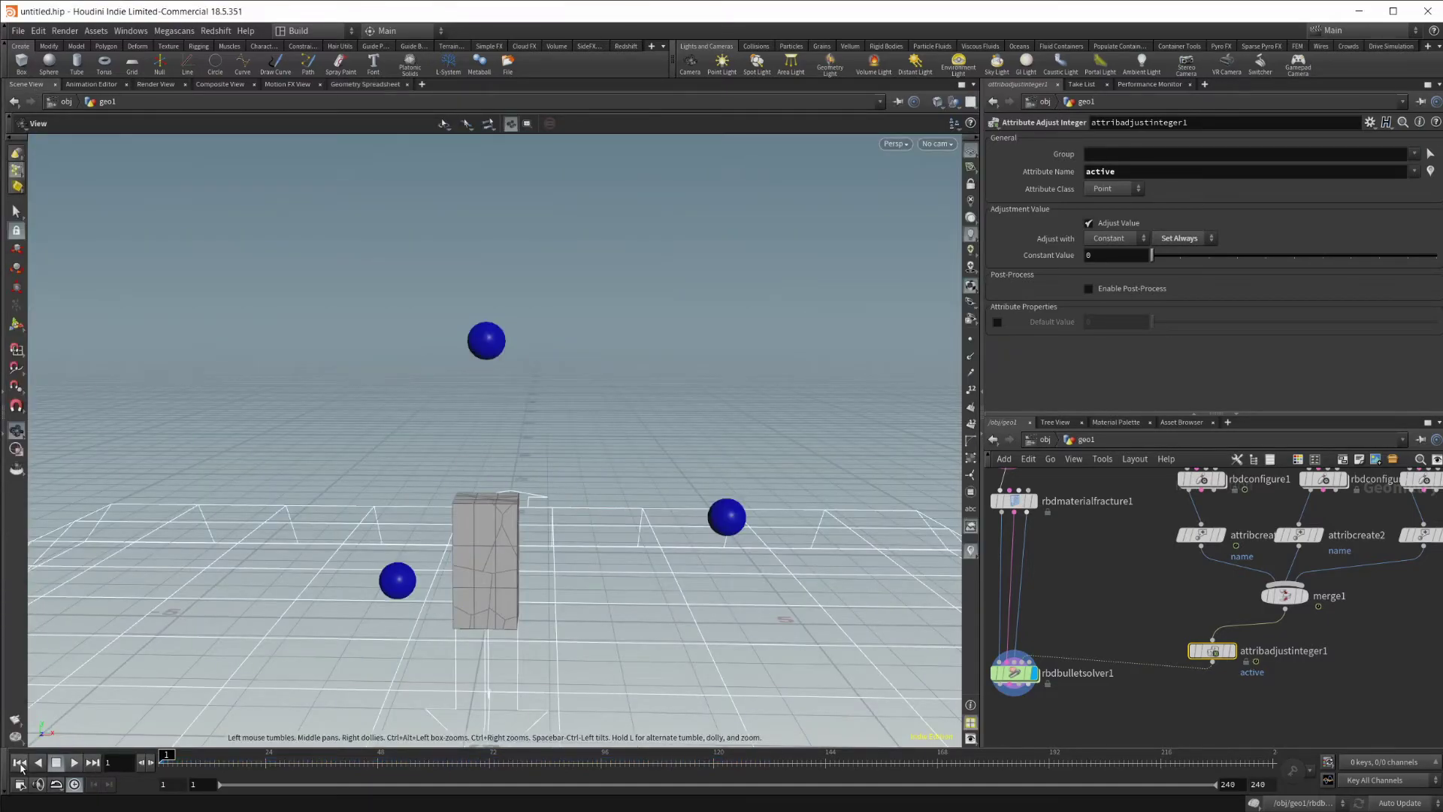
Step: Play rbdbulletsolver1's simulation to frame 125, orbit the debris, then reset and list its points
click(1013, 671)
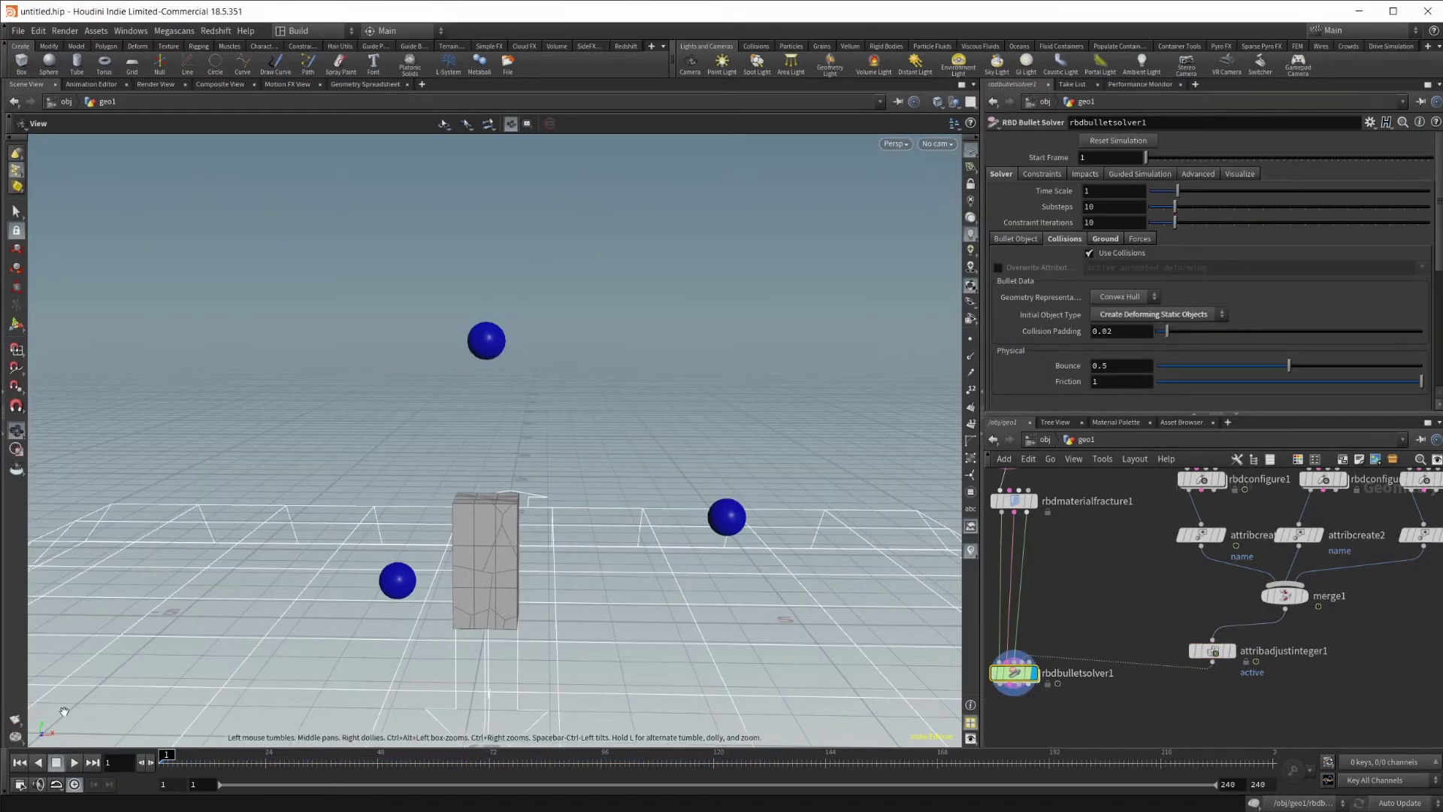
click(74, 762)
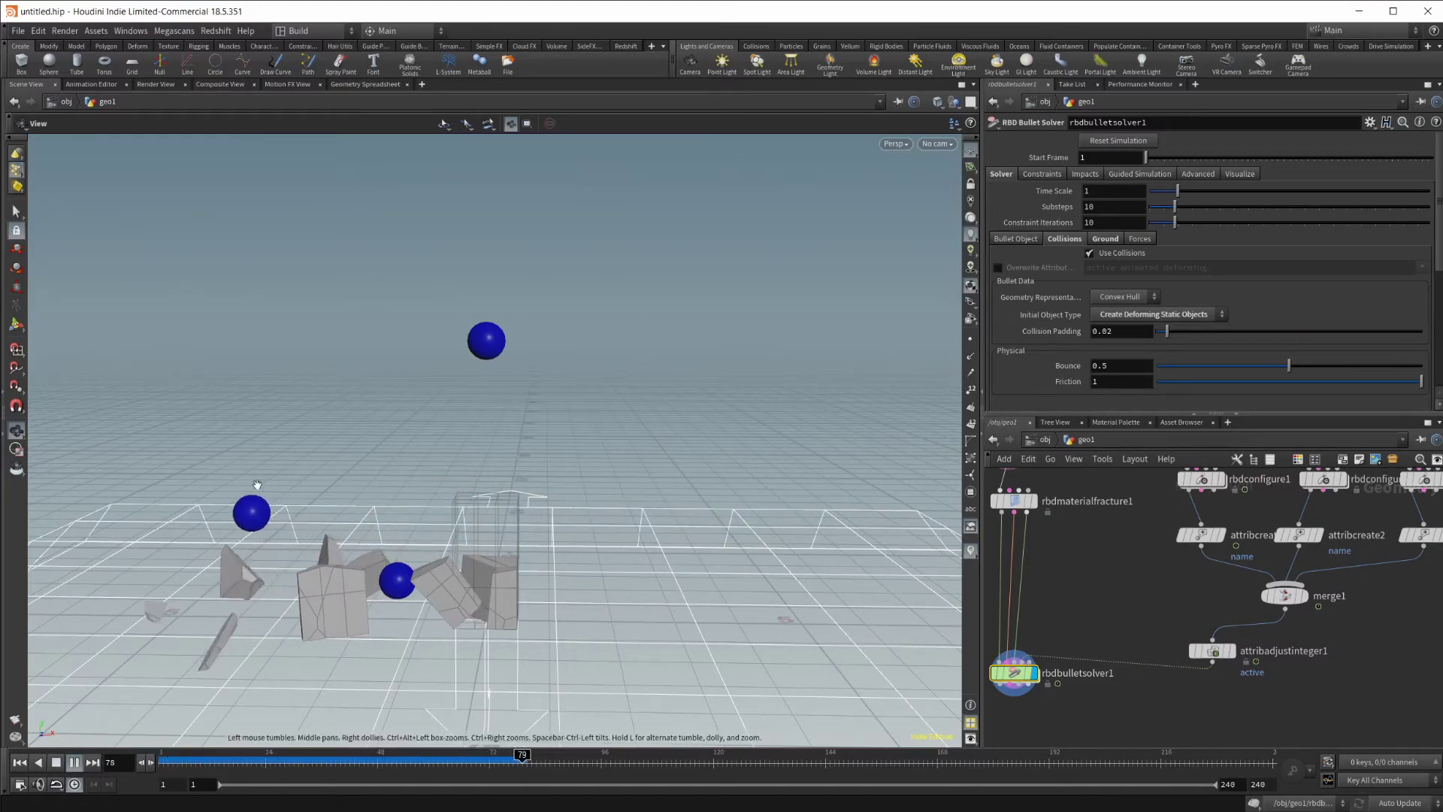
click(58, 763)
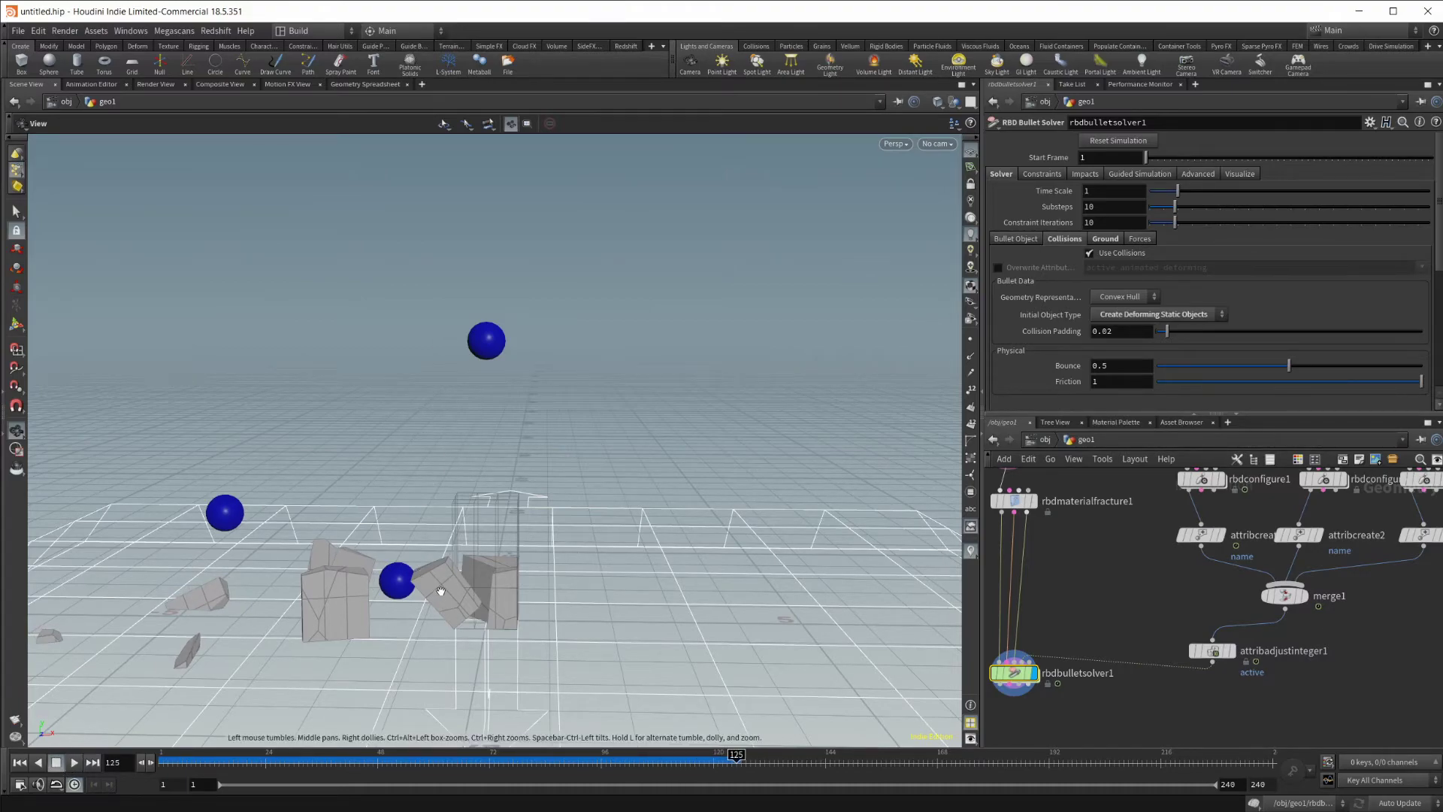
drag(440, 592, 458, 581)
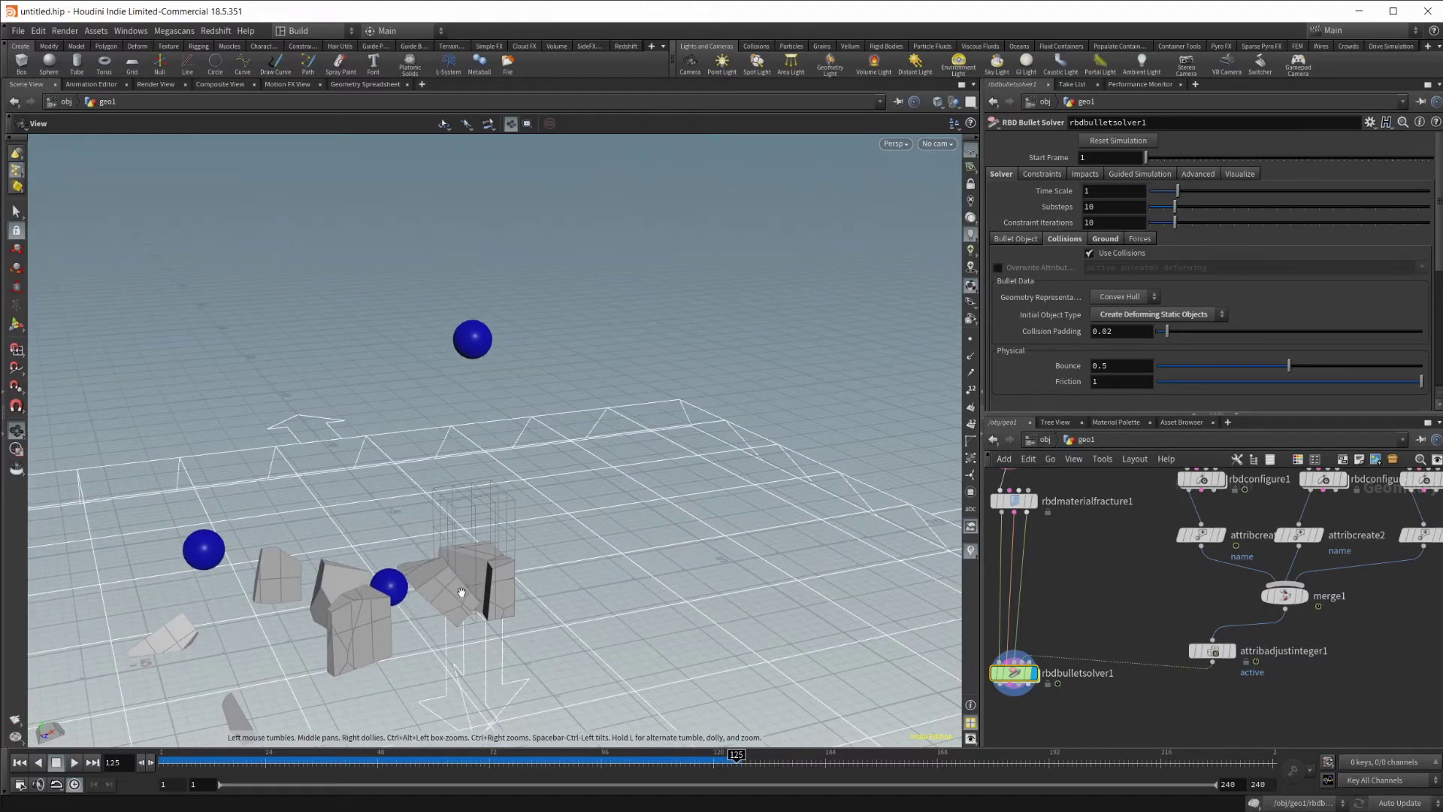
drag(481, 611, 443, 590)
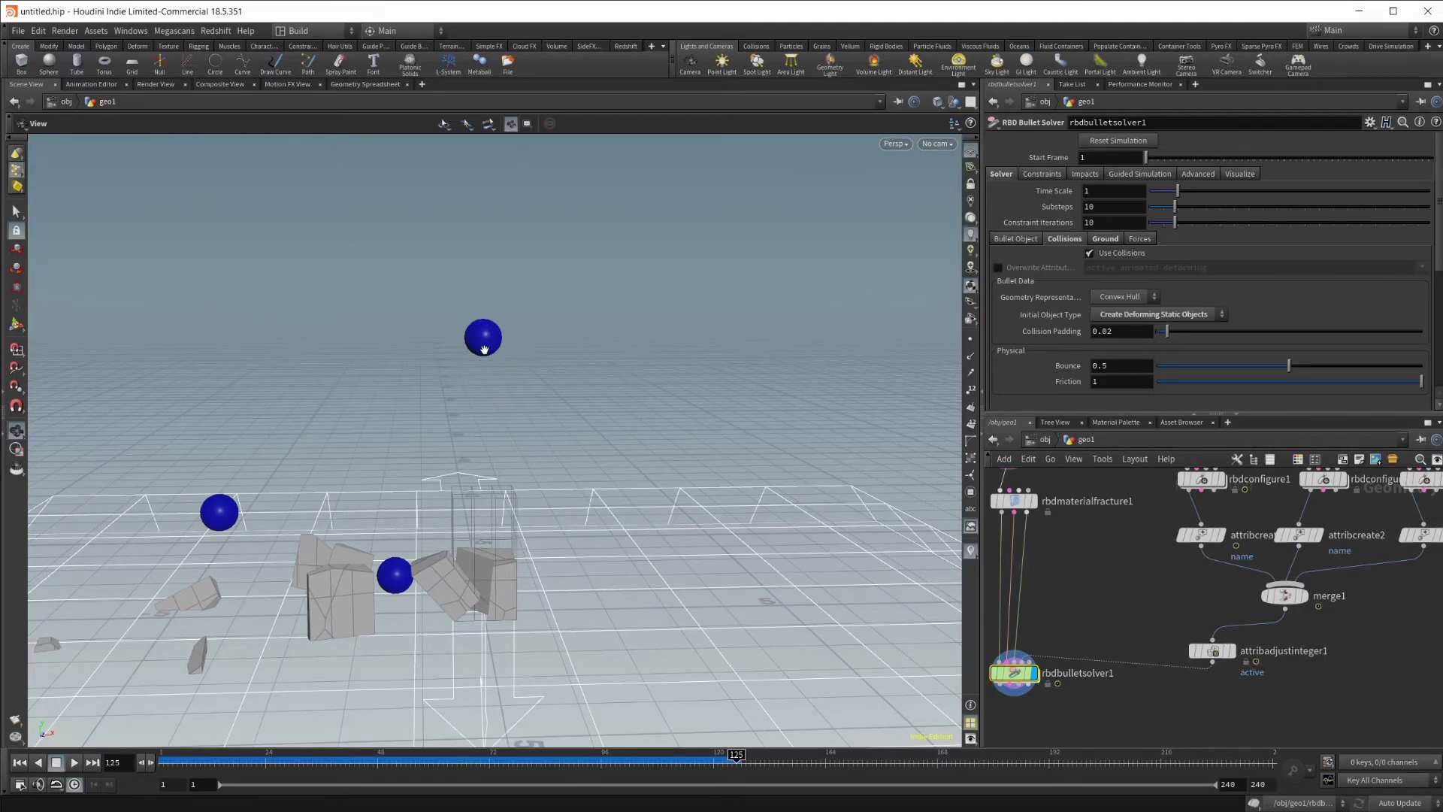
click(18, 763)
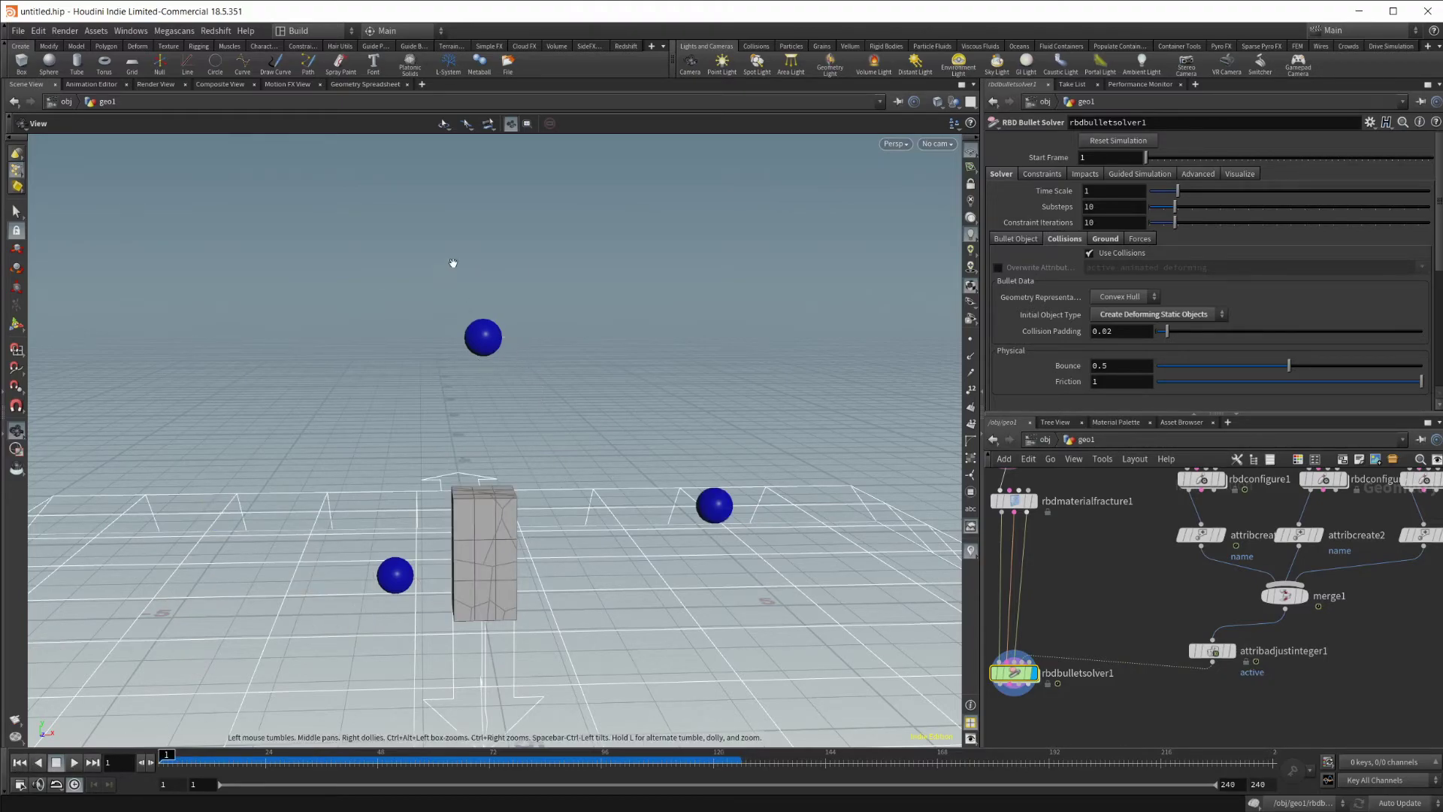
click(368, 85)
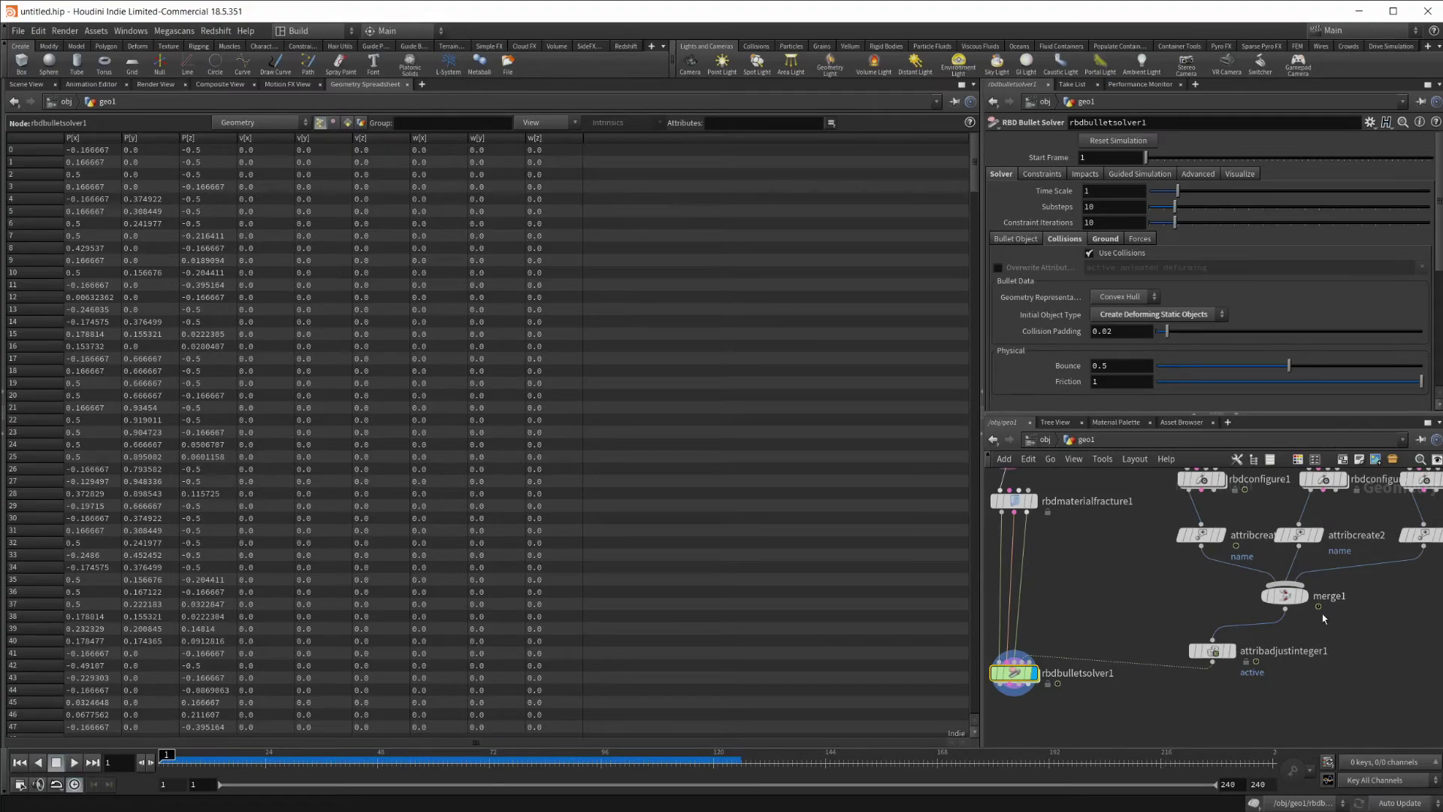
Step: Set attribadjustinteger1's Group to '0, 2' so only piece1 keeps active 1
click(1212, 651)
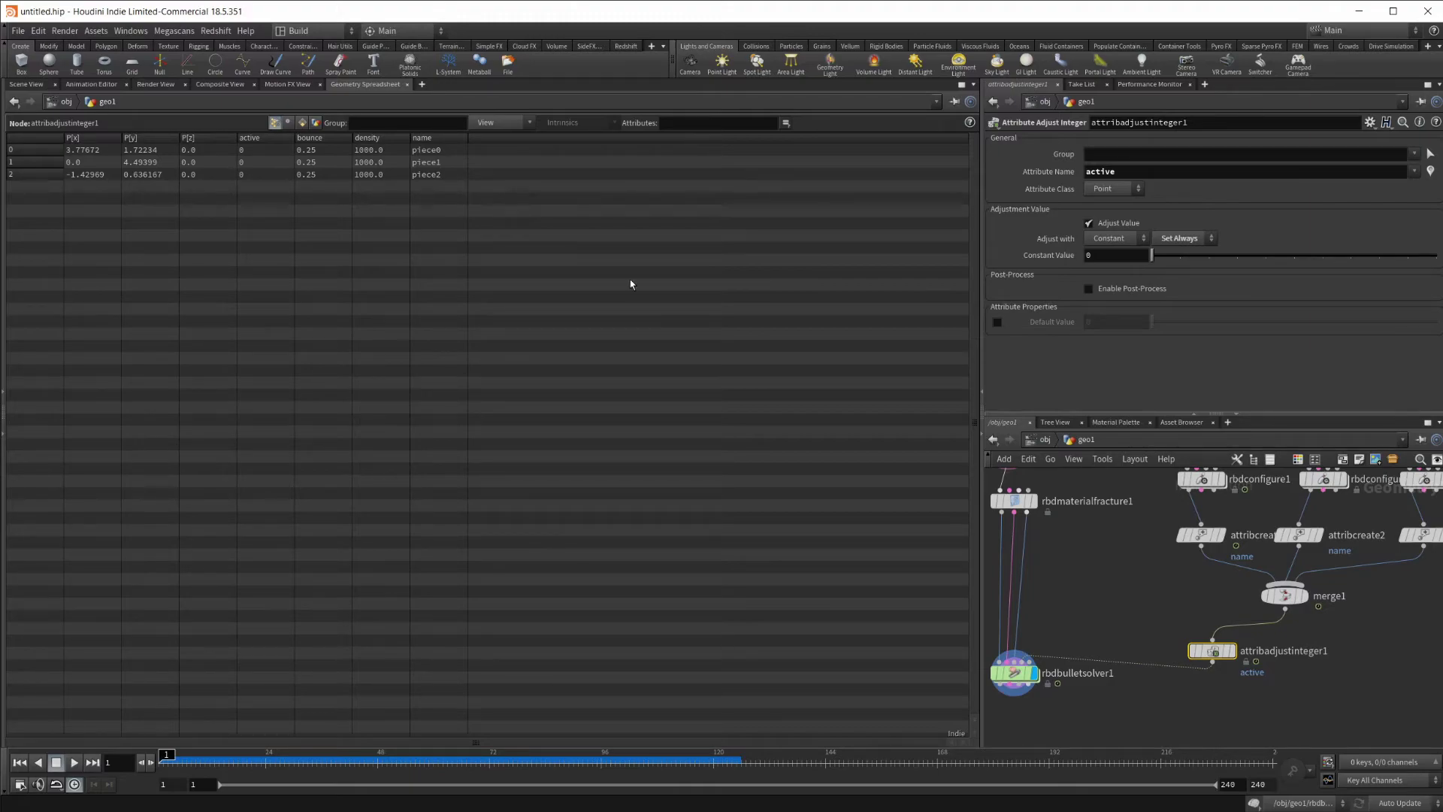
middle_drag(1157, 607, 1120, 592)
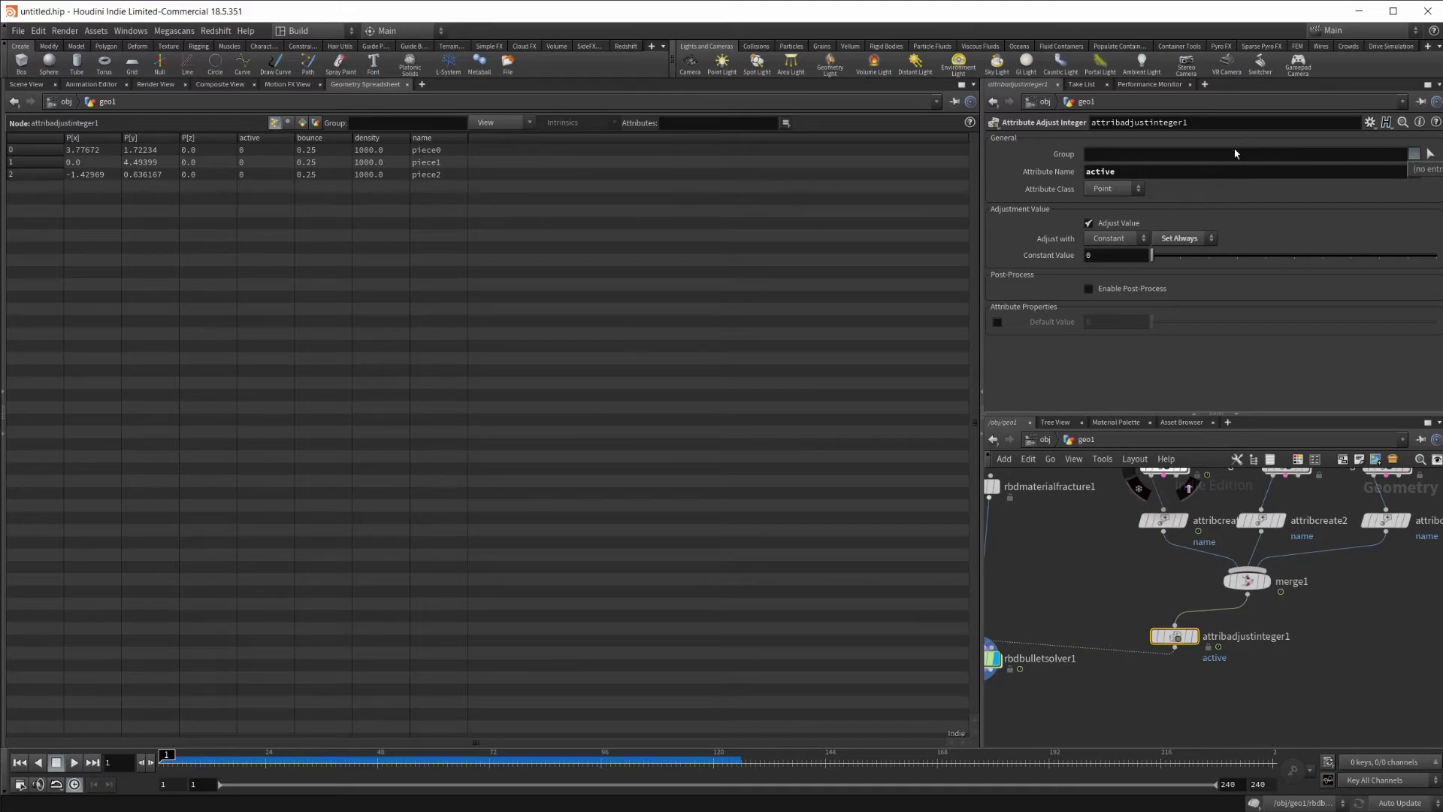
click(1414, 154)
click(1170, 155)
click(1150, 157)
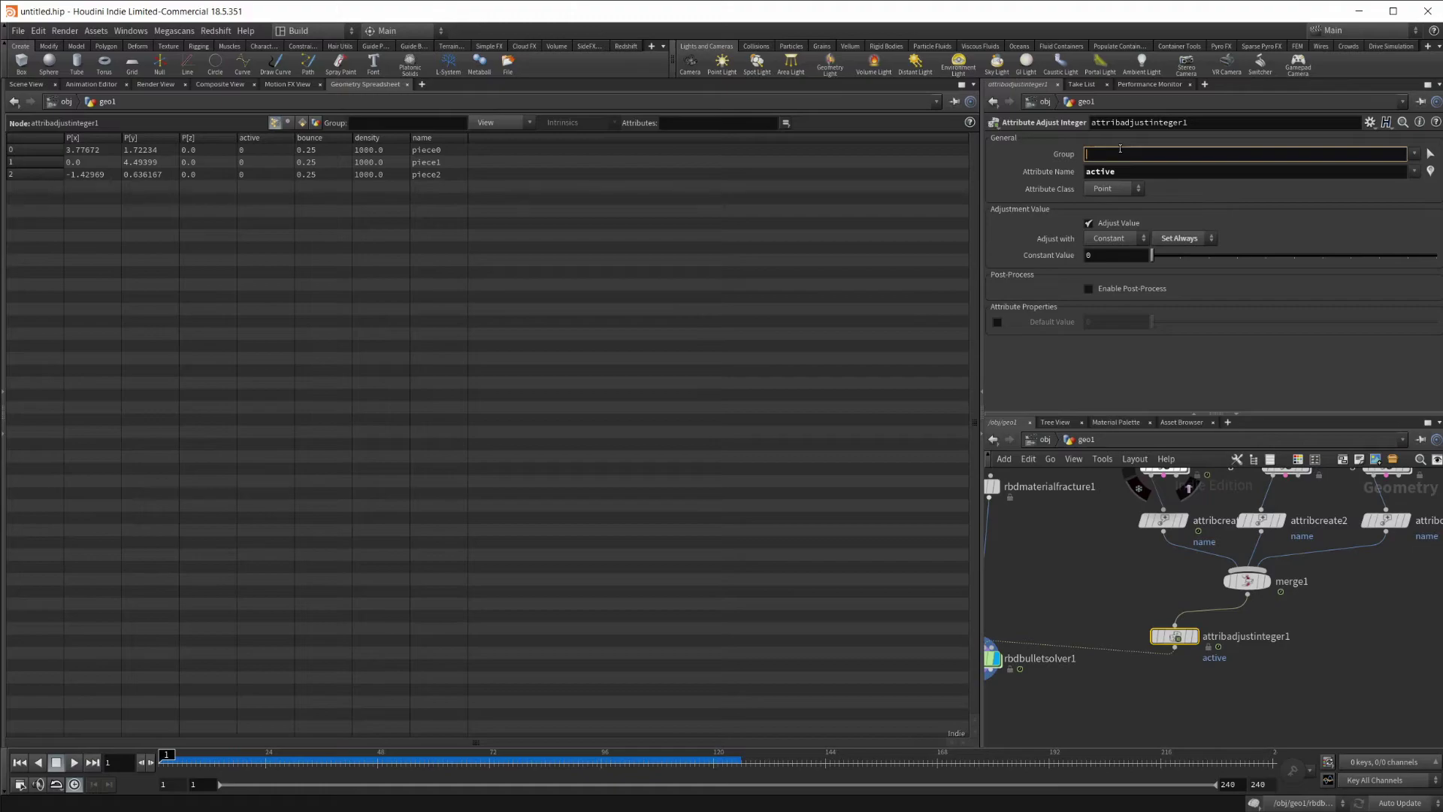
text(0, 2)
key(Return)
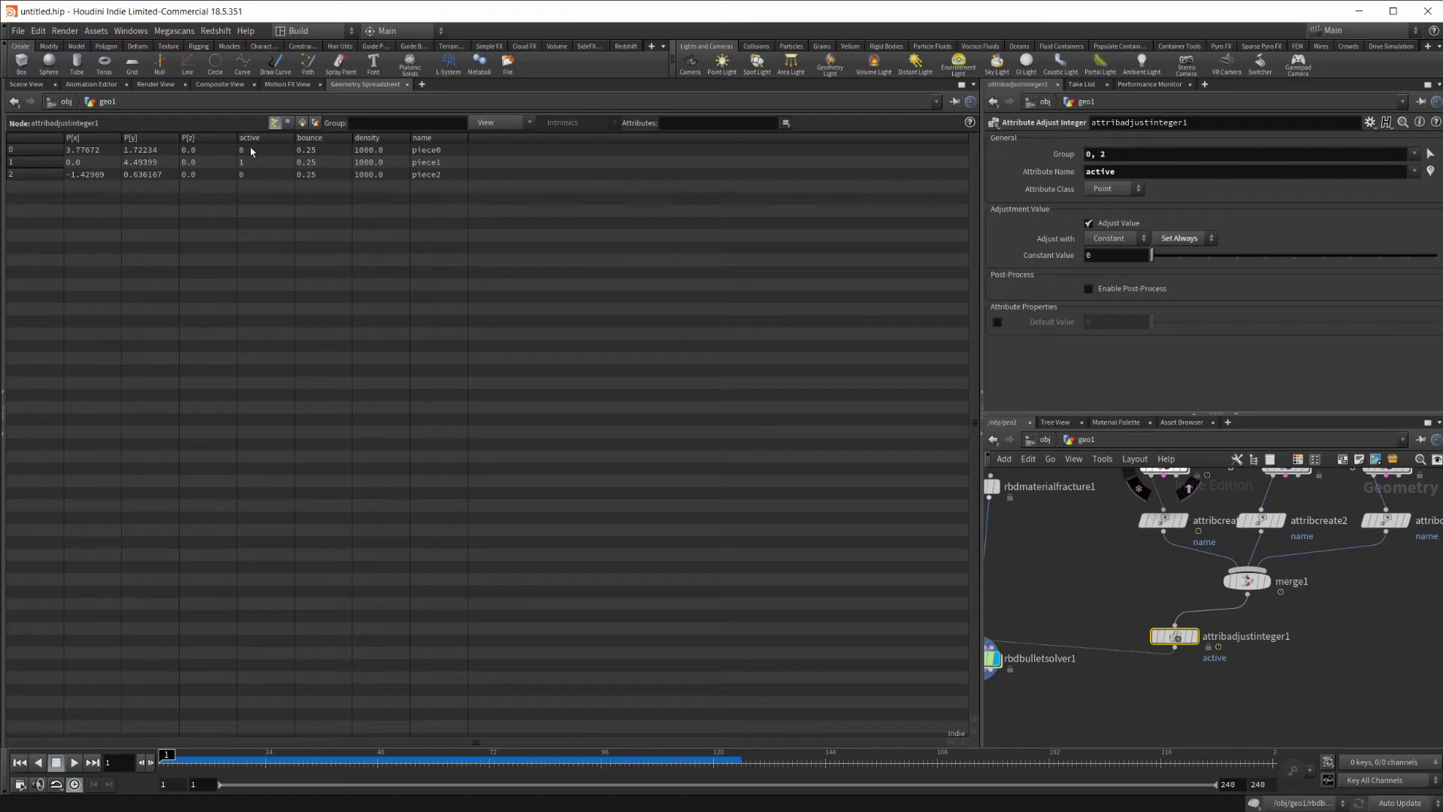
middle_drag(1308, 481, 1286, 574)
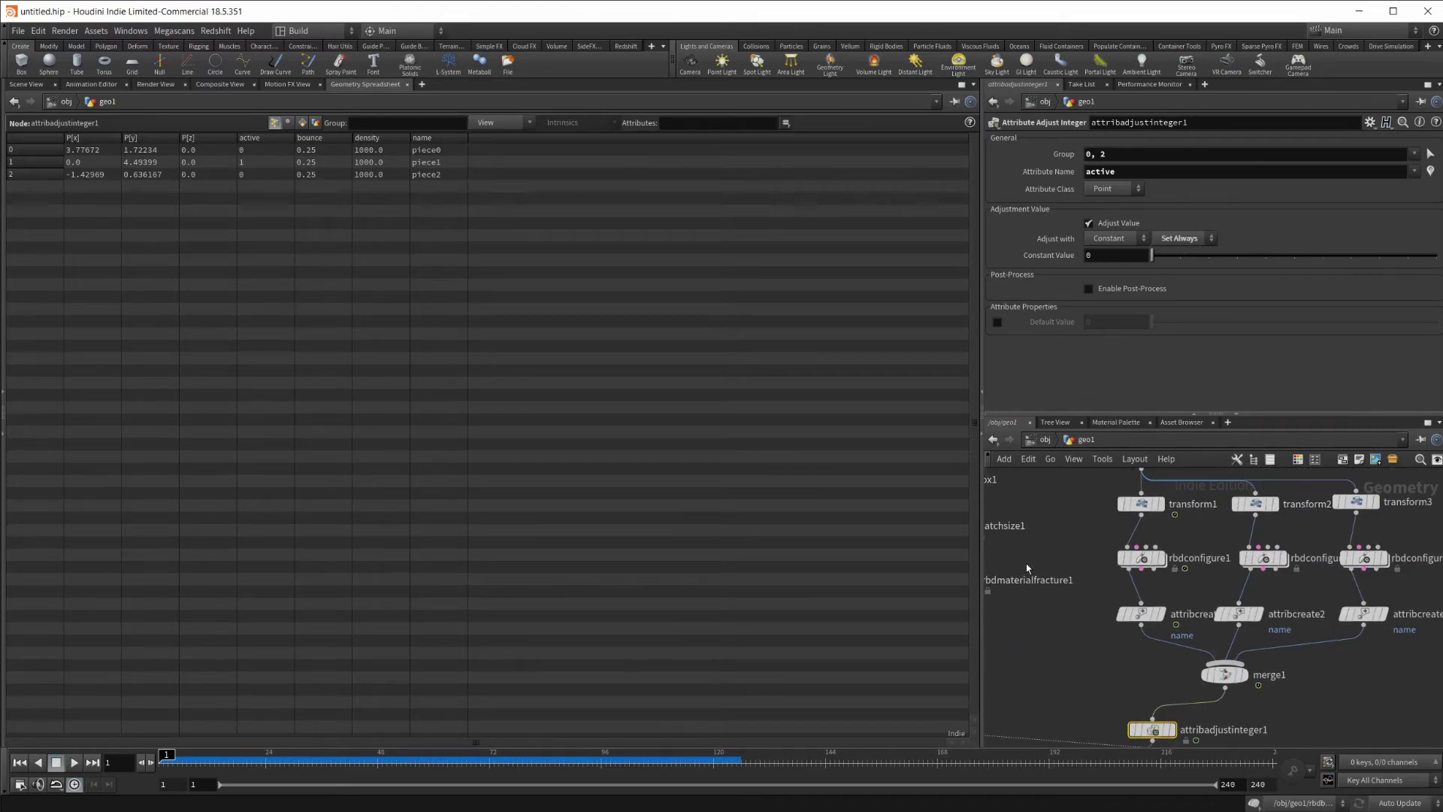
Step: Play the simulation with the new active settings, stopping at frame 91, then frame all nodes
click(27, 85)
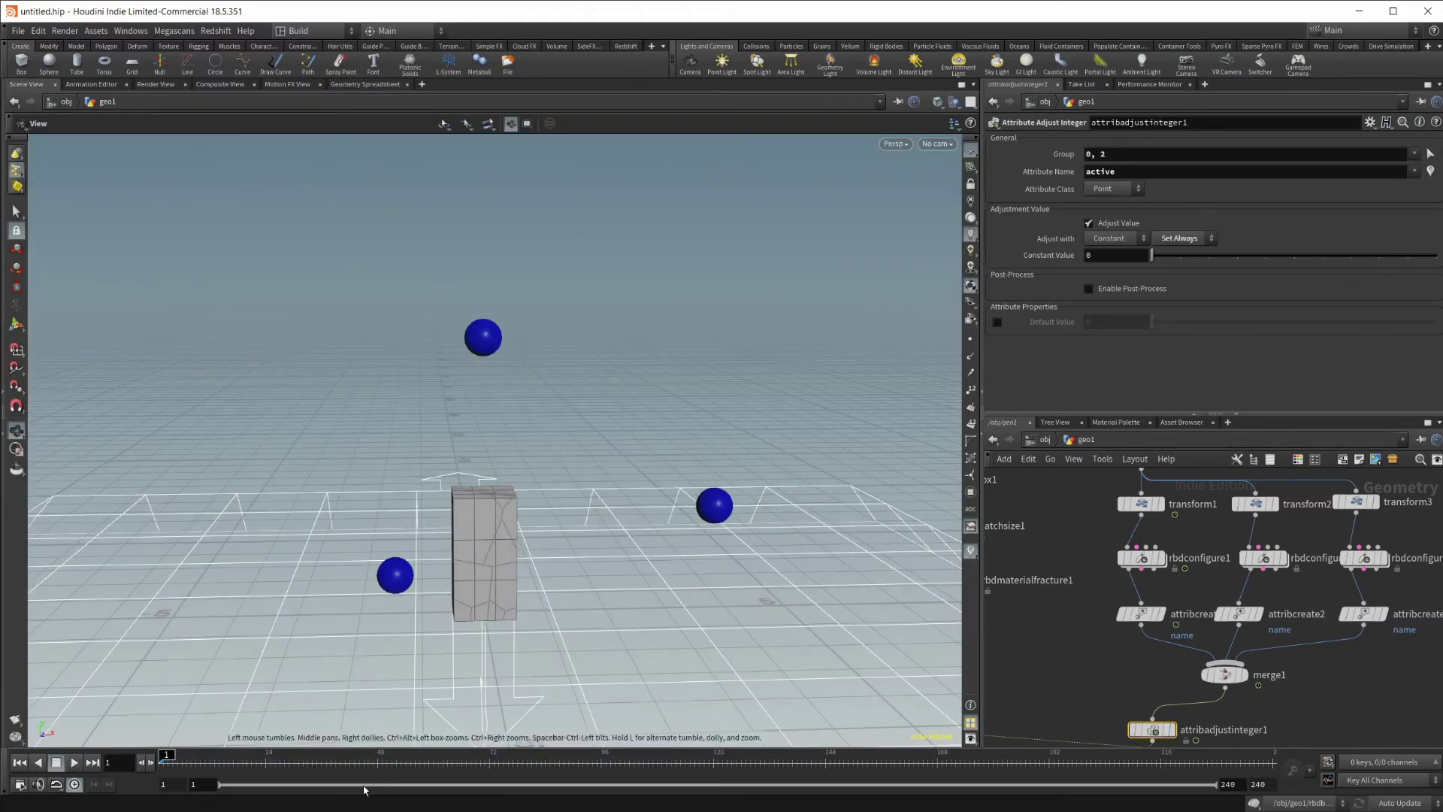
middle_drag(1052, 676, 1086, 594)
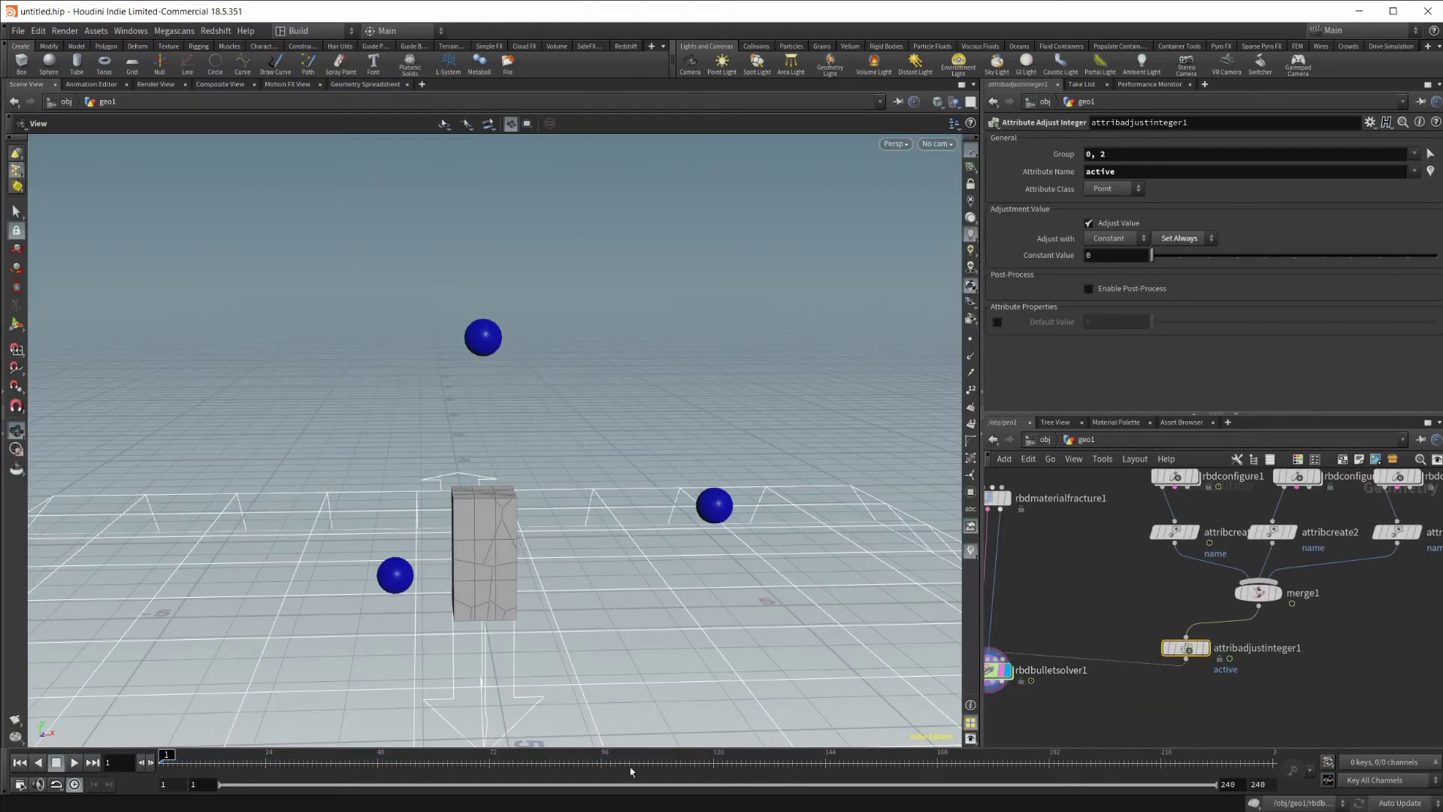
click(73, 762)
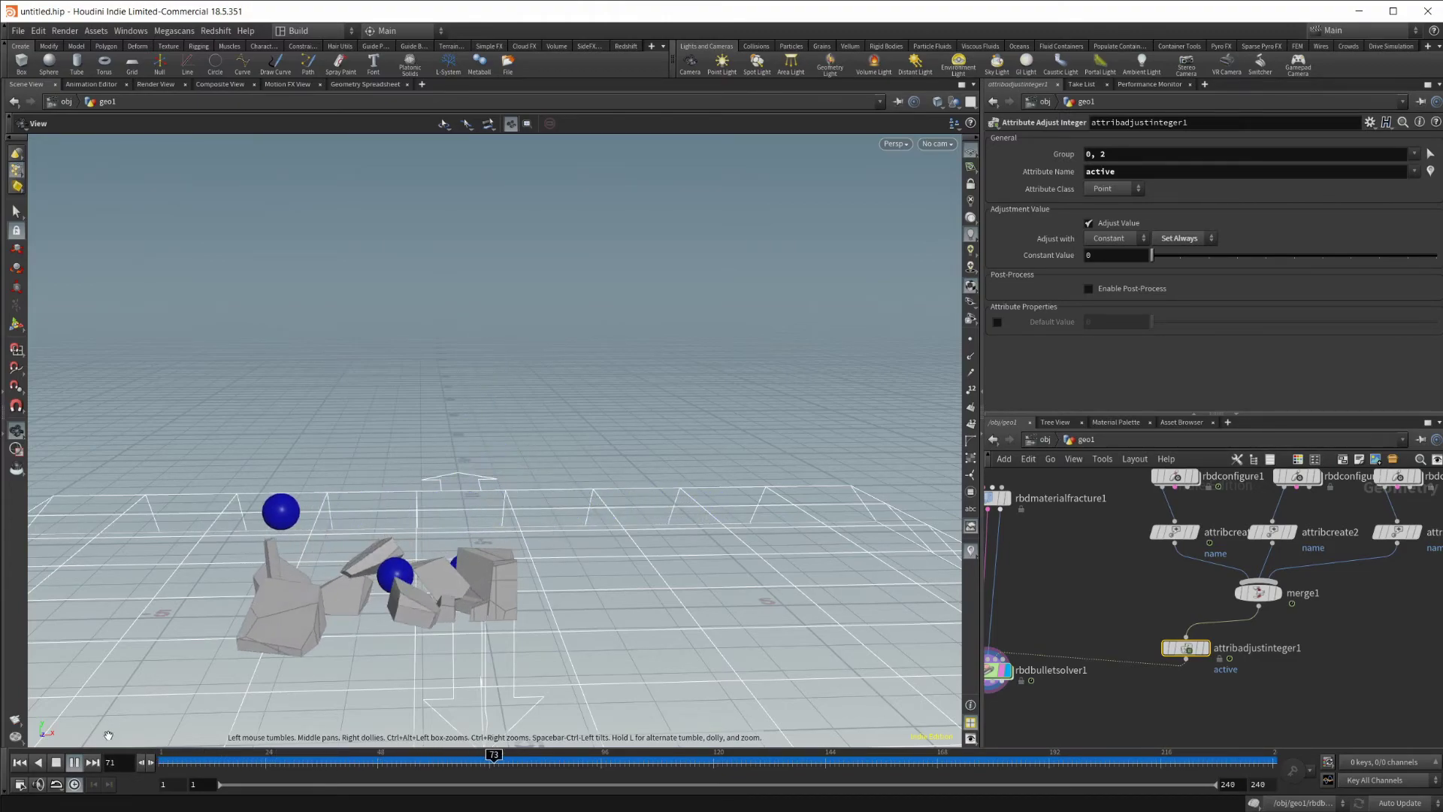
key(Up)
key(h)
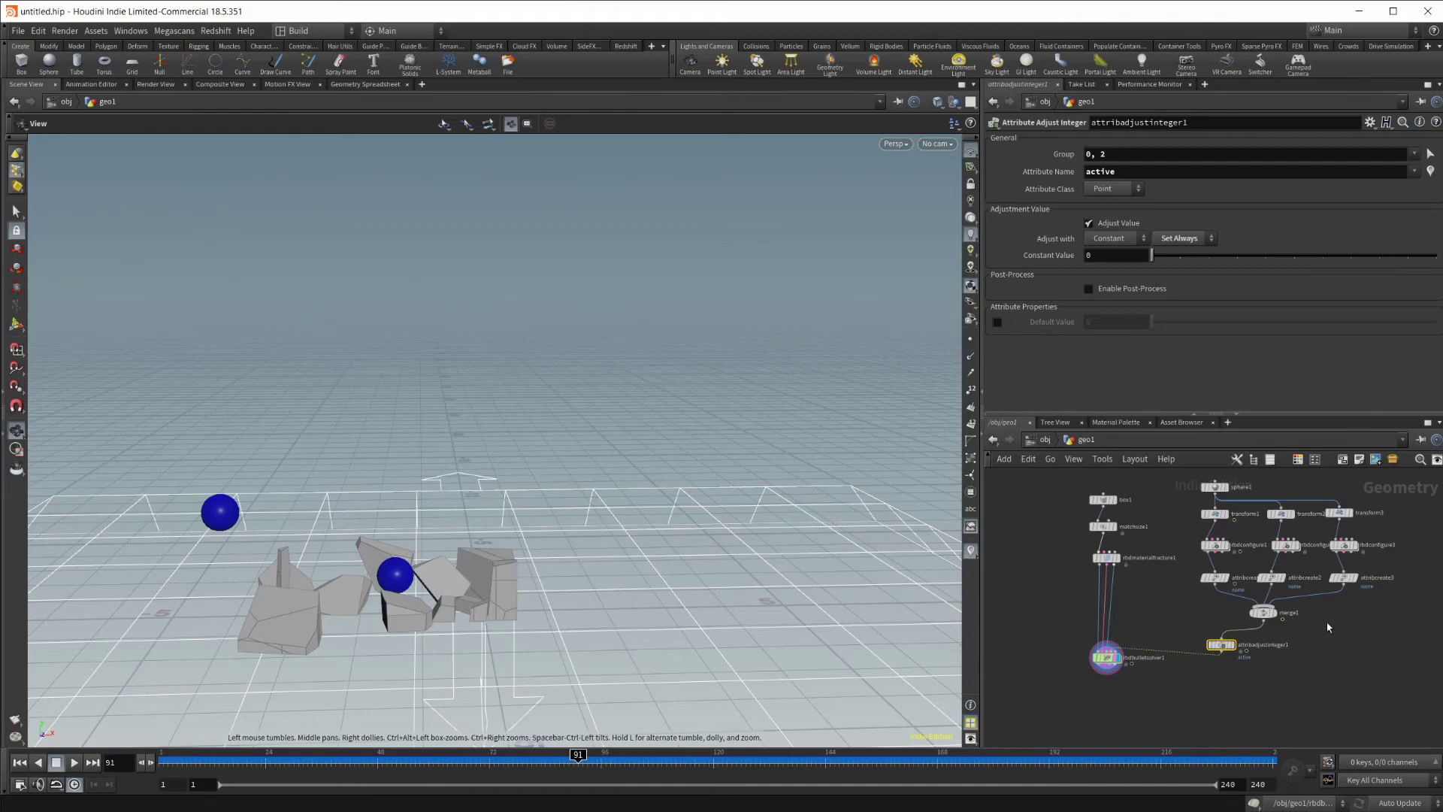
scroll(1319, 601, up, 4)
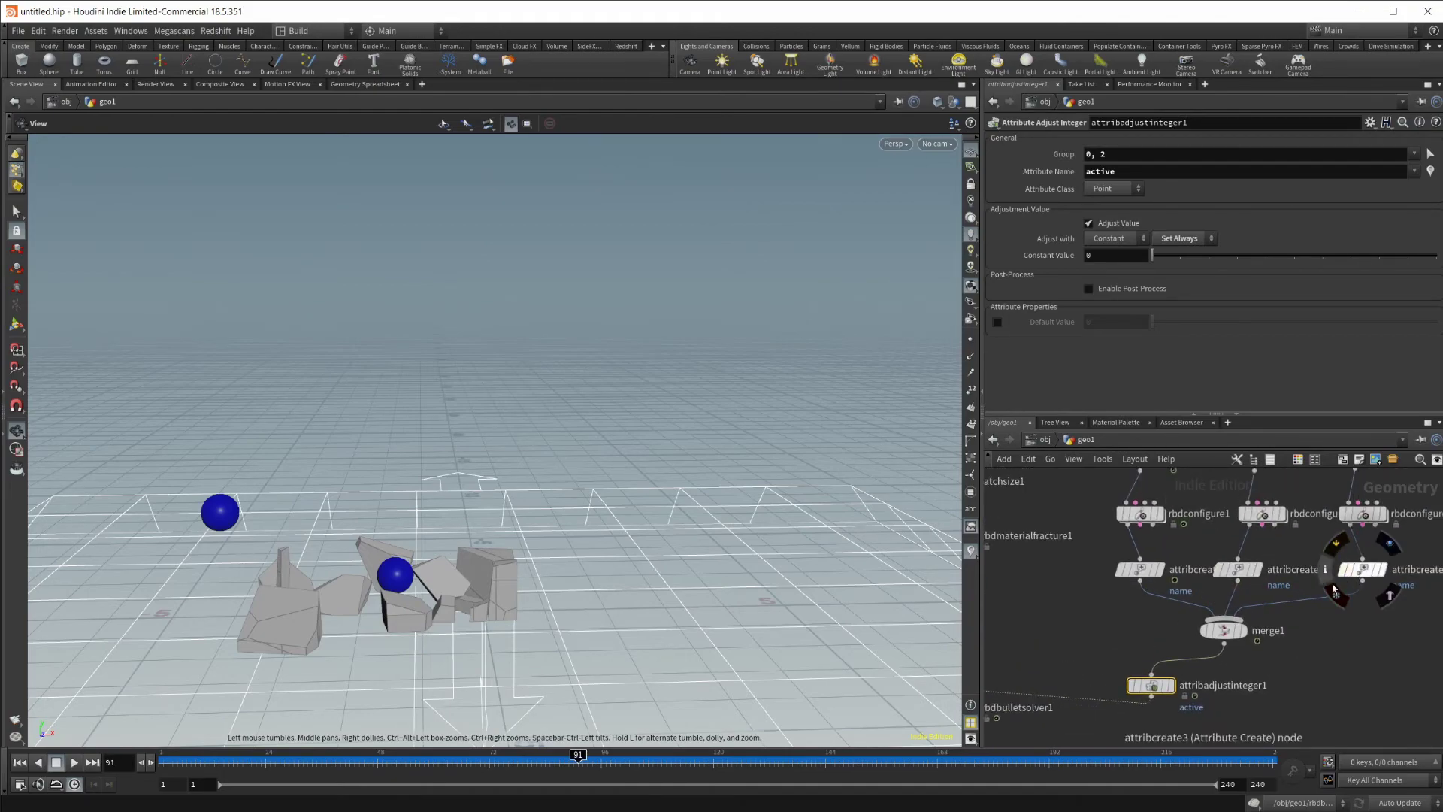
Step: Rewind to frame 1 and move attribadjustinteger1 directly beneath merge1, viewing the whole graph
click(19, 762)
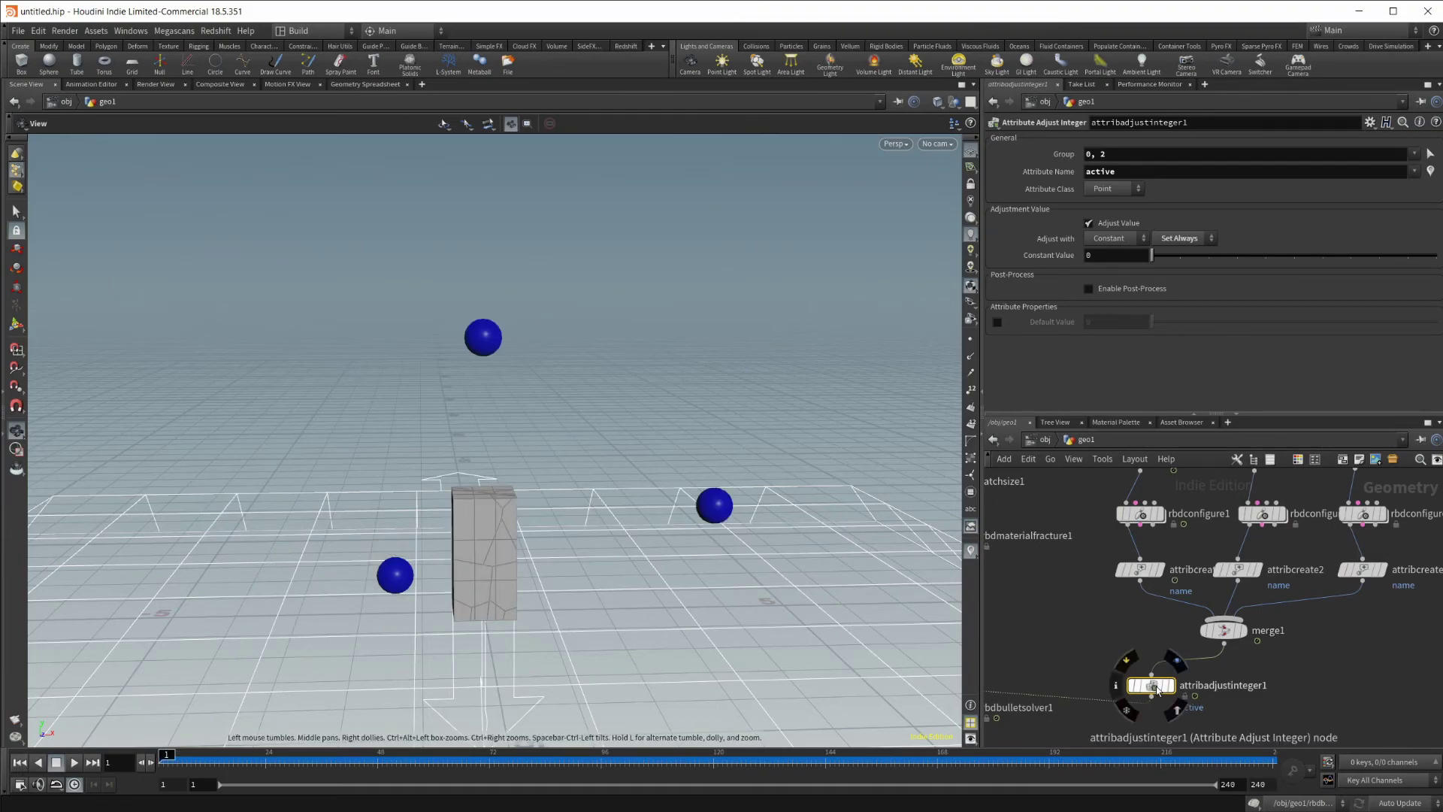
drag(1150, 685, 1223, 681)
middle_drag(1210, 709, 1290, 593)
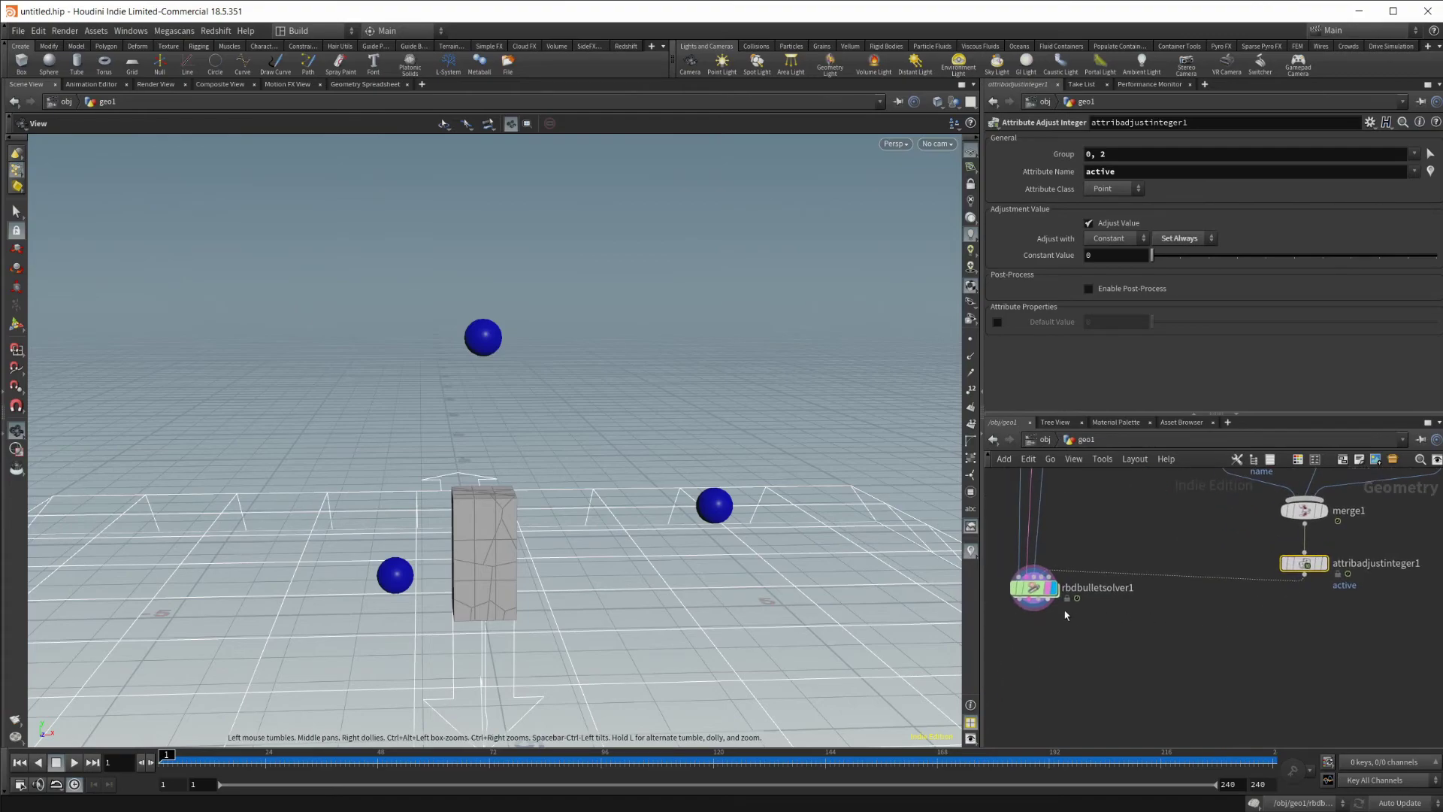
scroll(1156, 681, down, 4)
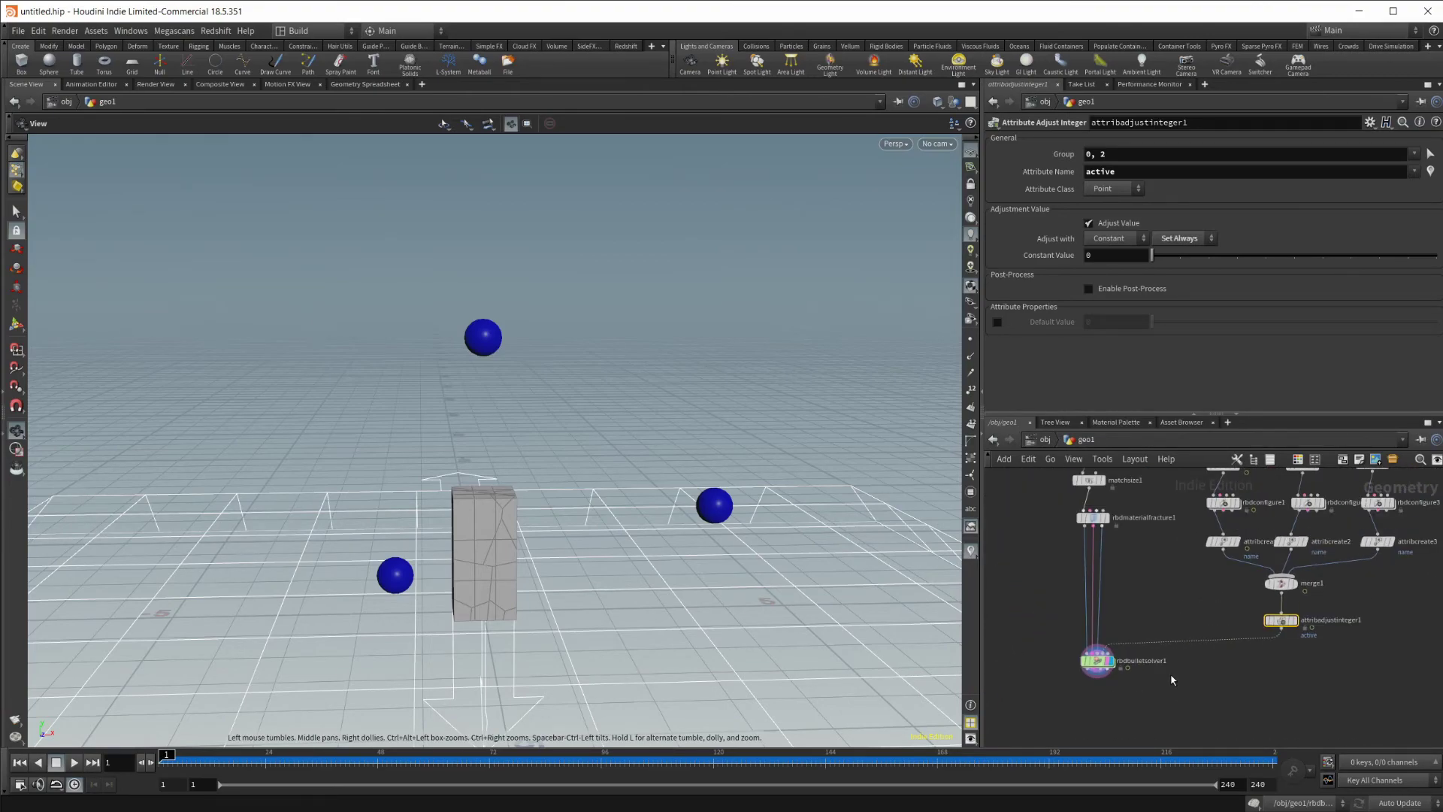
scroll(1228, 632, up, 2)
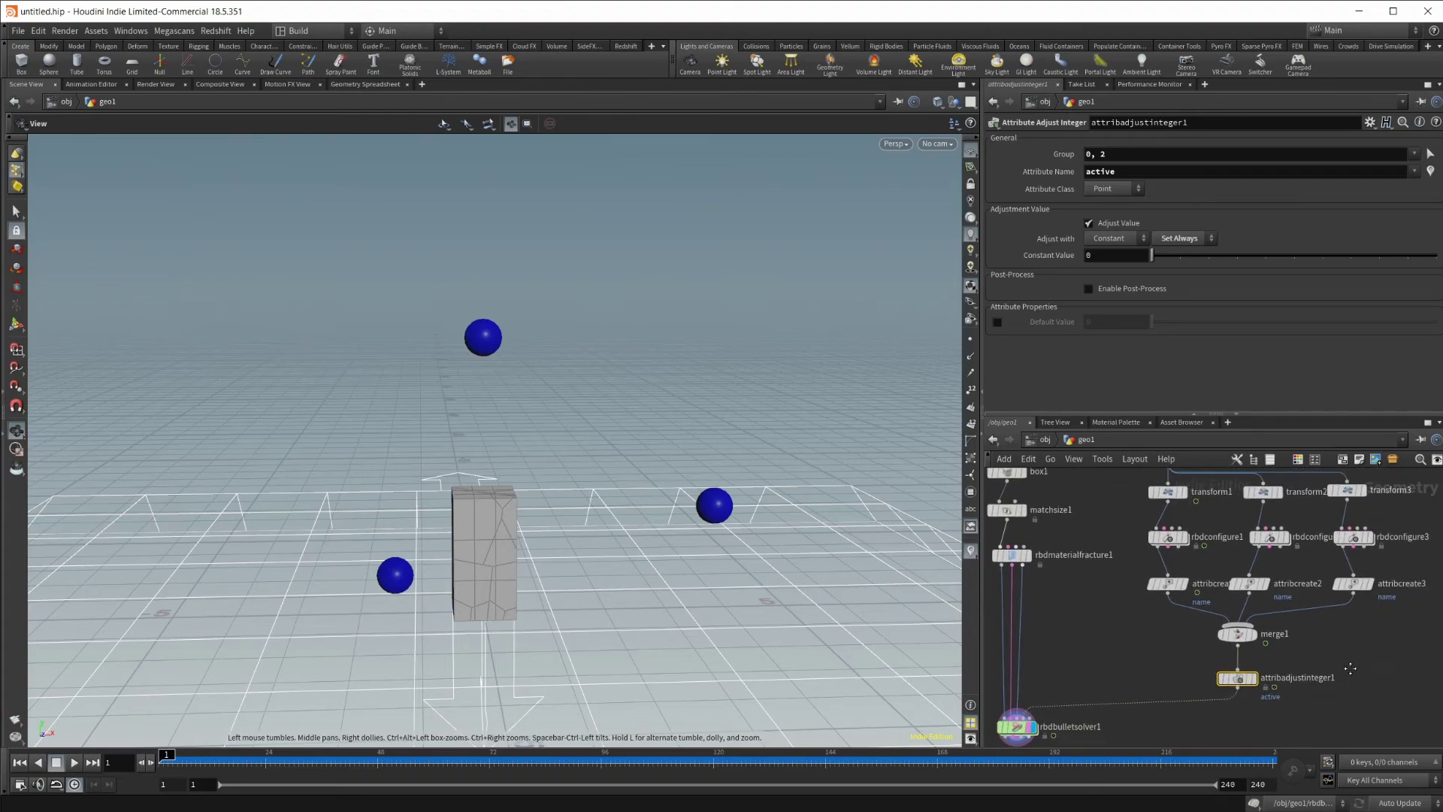
middle_drag(1350, 668, 1339, 688)
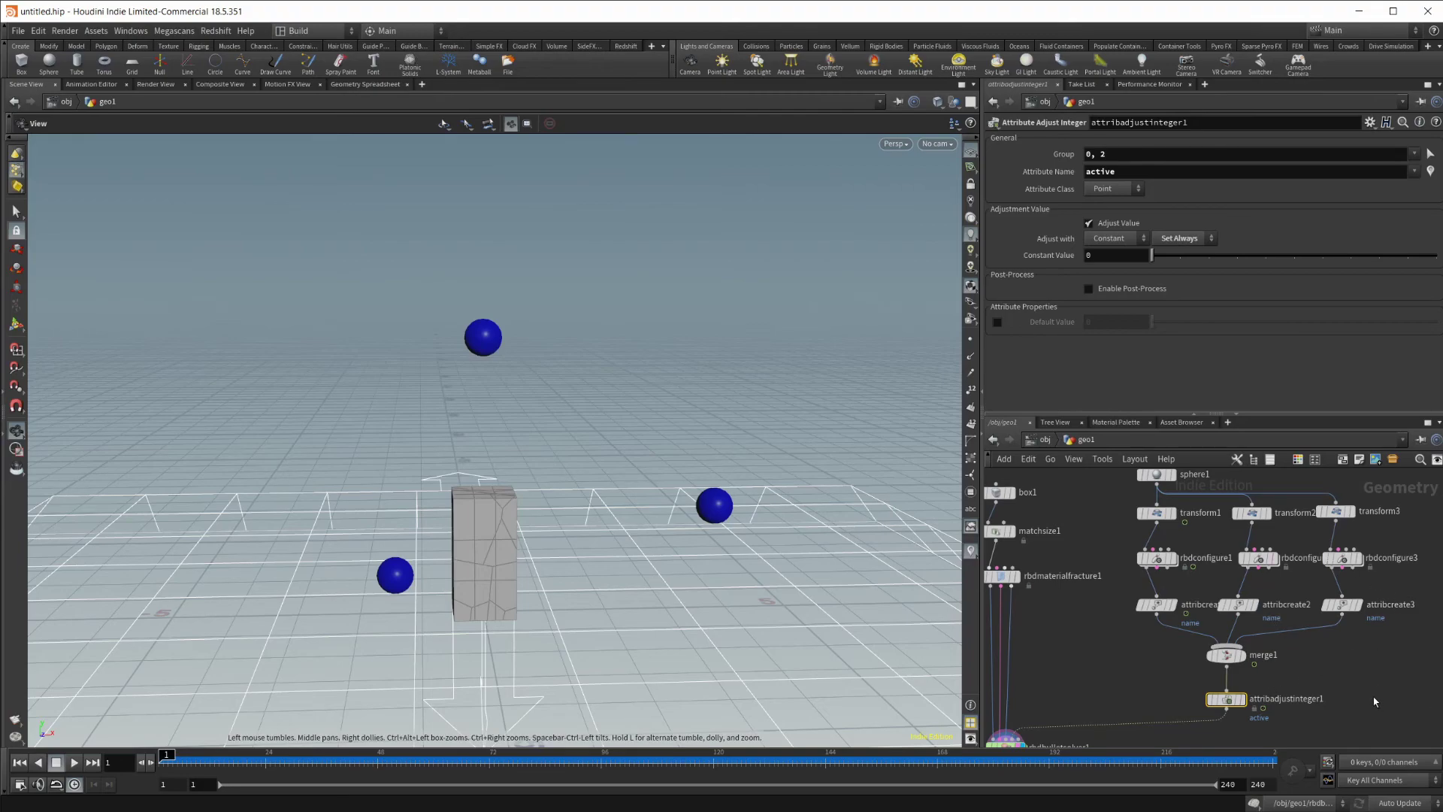
scroll(1336, 646, down, 1)
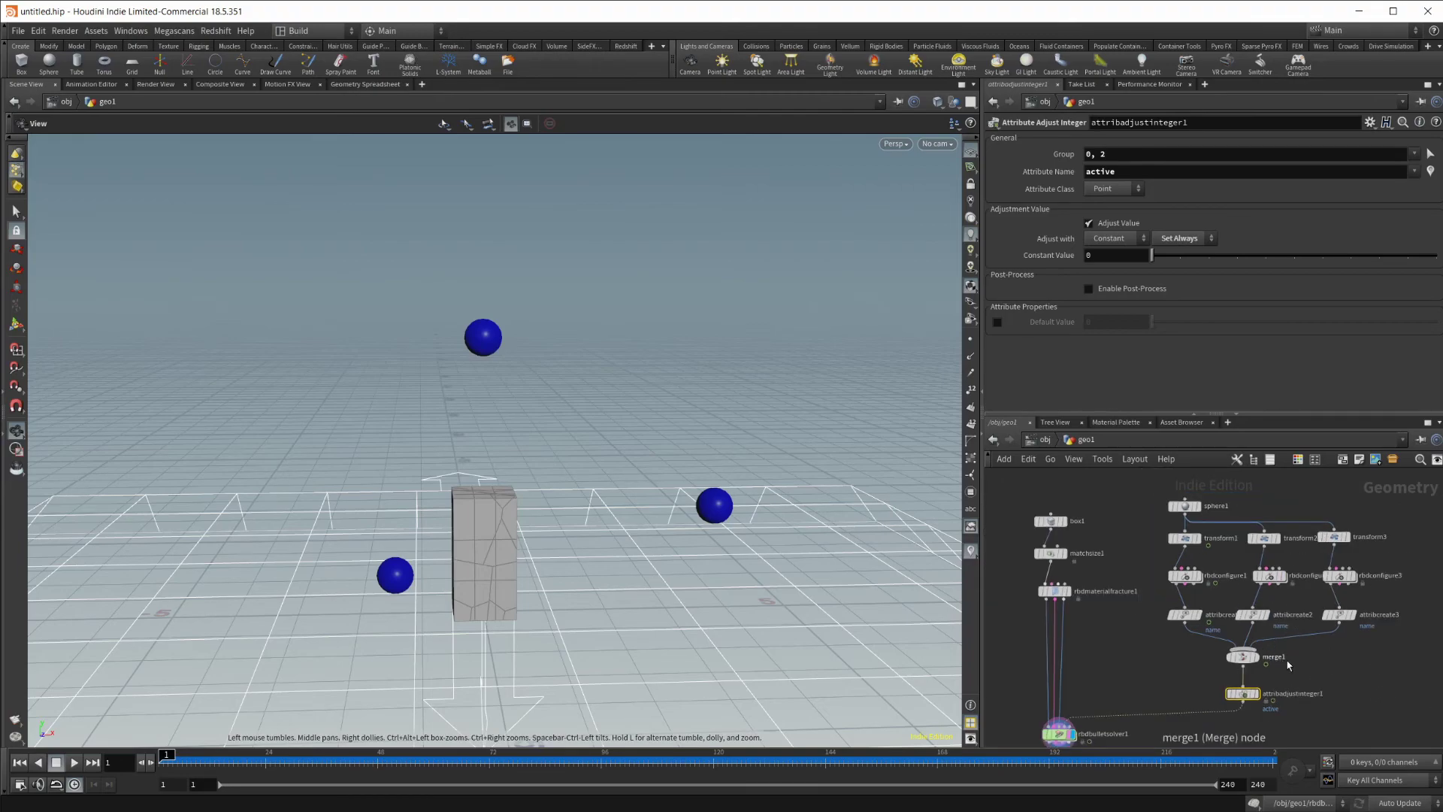